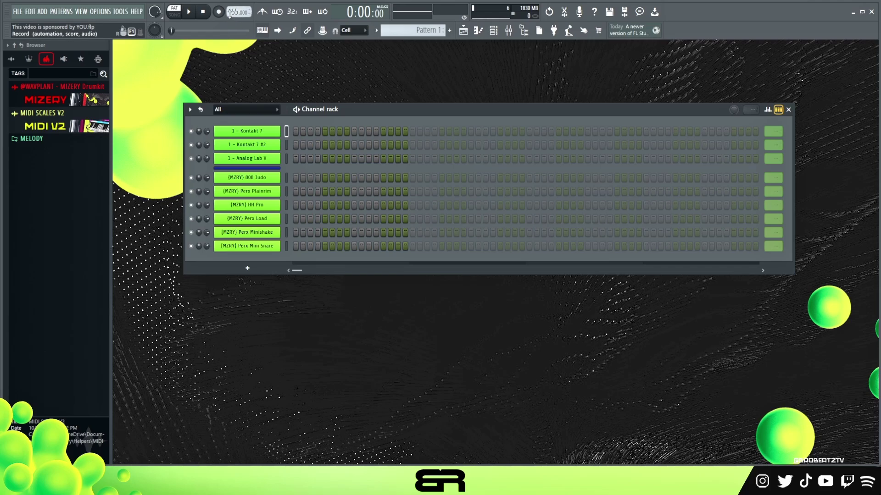
Open the first Kontakt 7 instrument, audition its Le Parisien - Noir accordion sound and close it.
left_click_drag(325, 116, 328, 103)
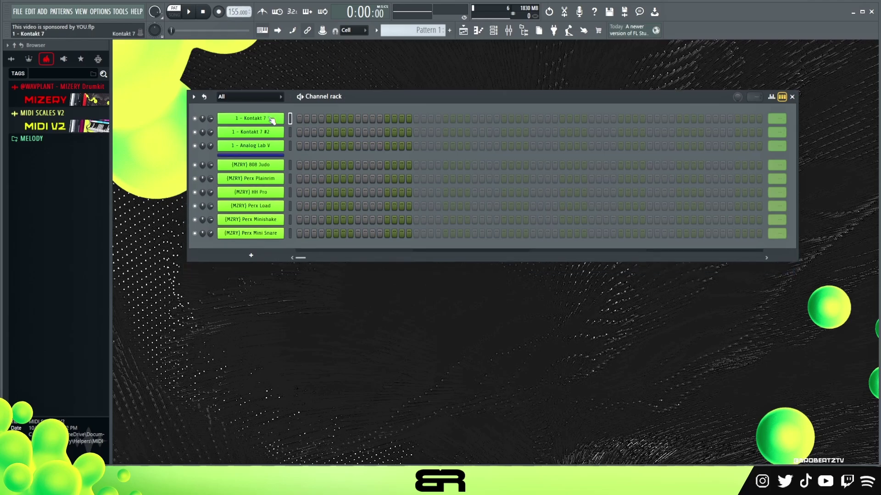
left_click_drag(488, 69, 465, 73)
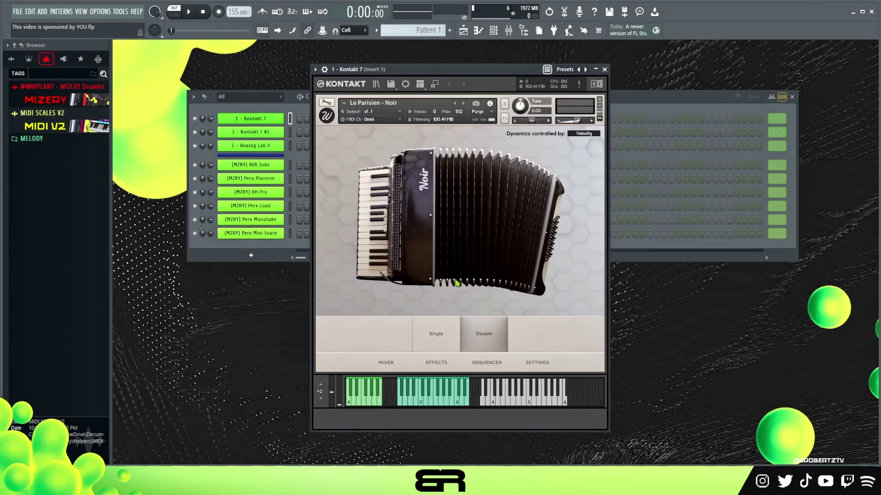
left_click(520, 389)
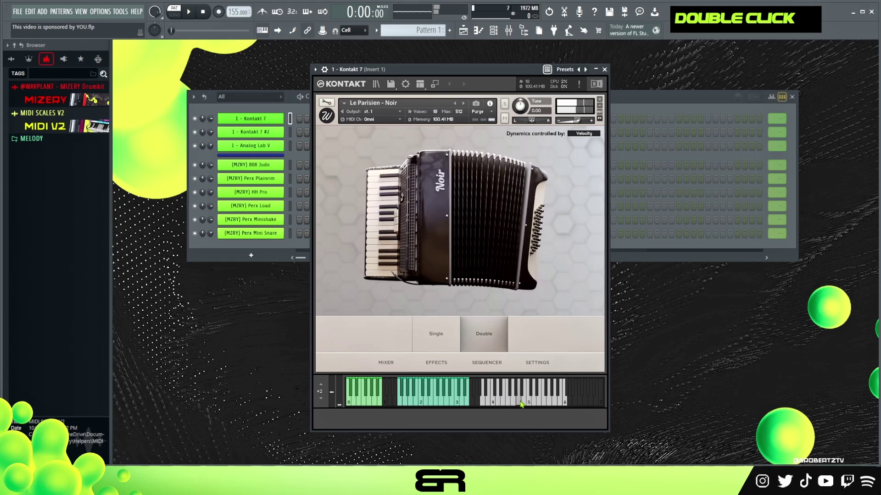
left_click(604, 69)
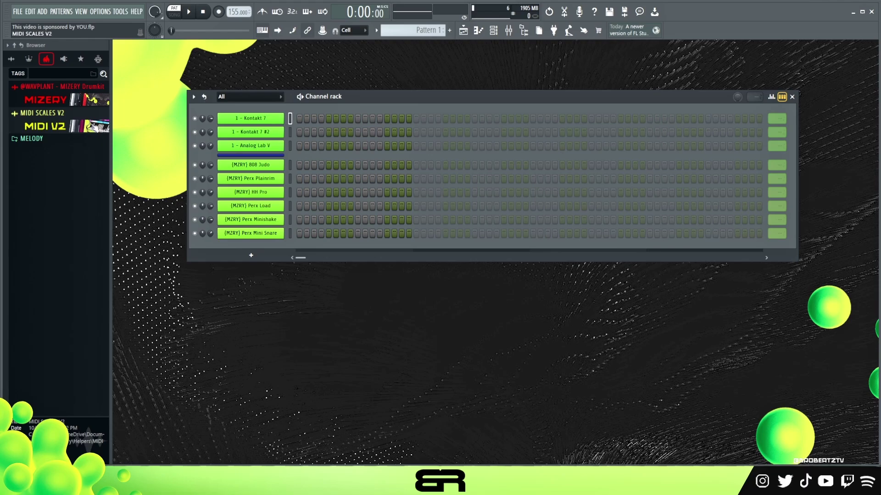
Load the A scale MIDI file from the Major (Ionian) folder of MIDI SCALES V2 above the Kontakt 7 channel.
left_click(94, 127)
left_click(48, 213)
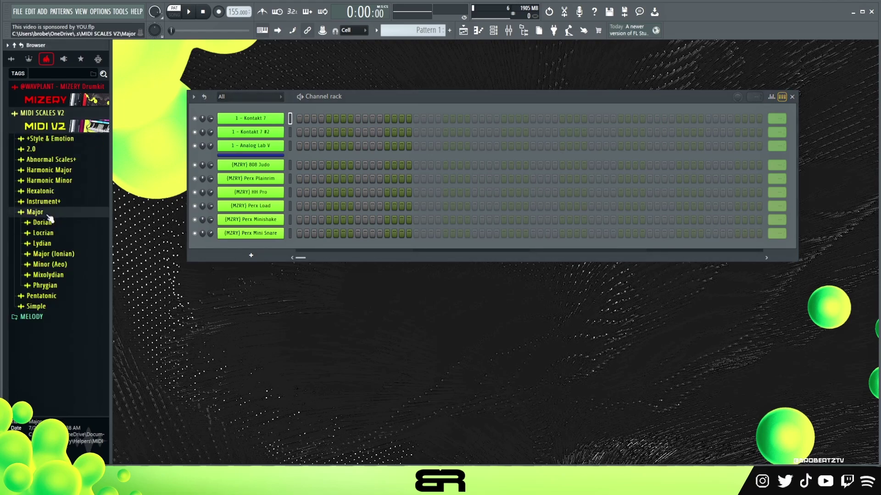
left_click(55, 254)
left_click_drag(49, 280, 249, 120)
Rename the new scale channel to "A Maj" and collapse the MIDI SCALES V2 folder.
right_click(275, 120)
left_click(319, 138)
type("A Maj")
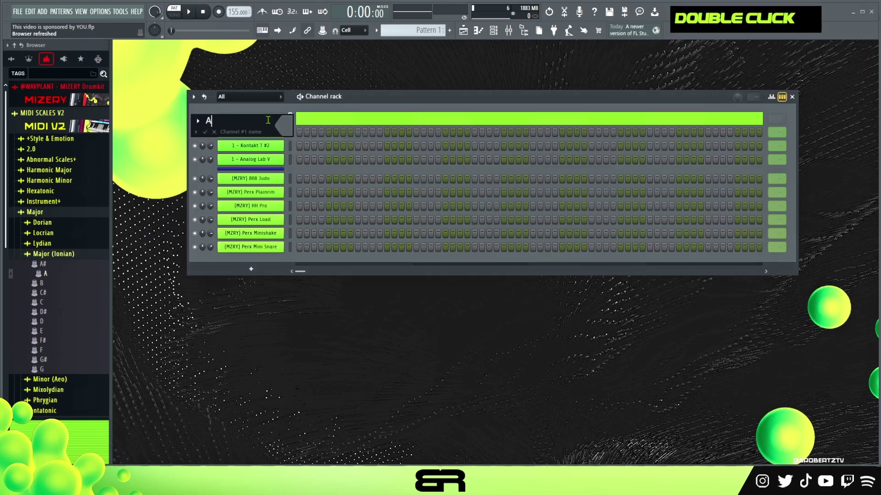
key("Return")
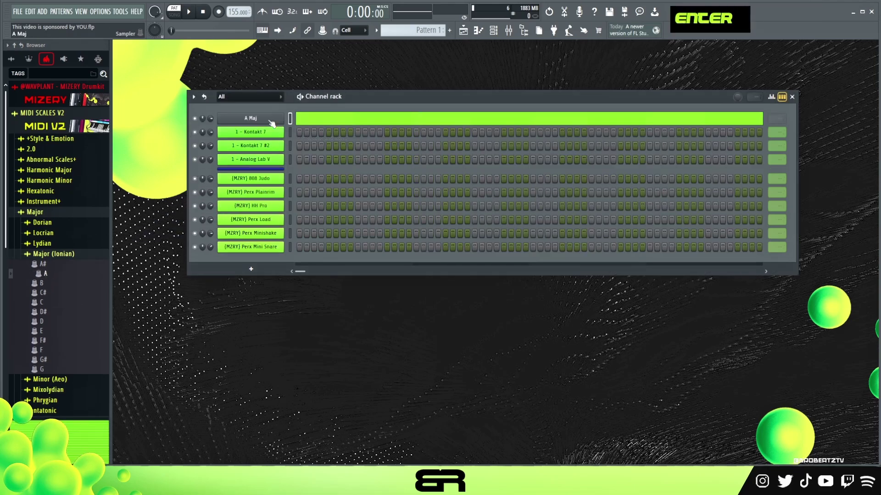
left_click(54, 124)
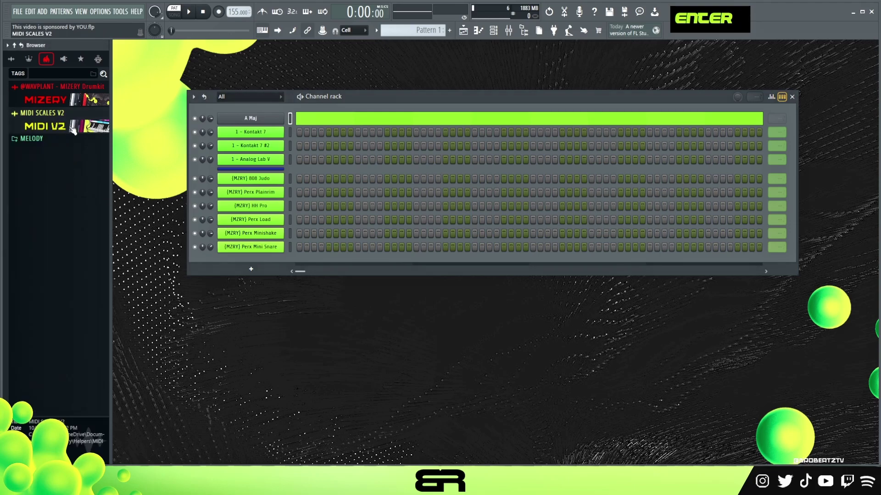
Open the piano roll of the first Kontakt 7 channel.
right_click(268, 136)
left_click(296, 133)
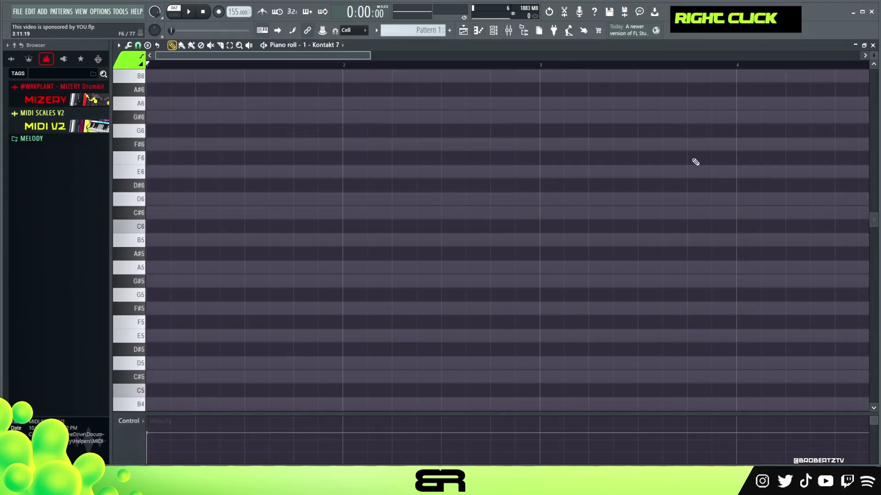
left_click_drag(874, 56, 873, 49)
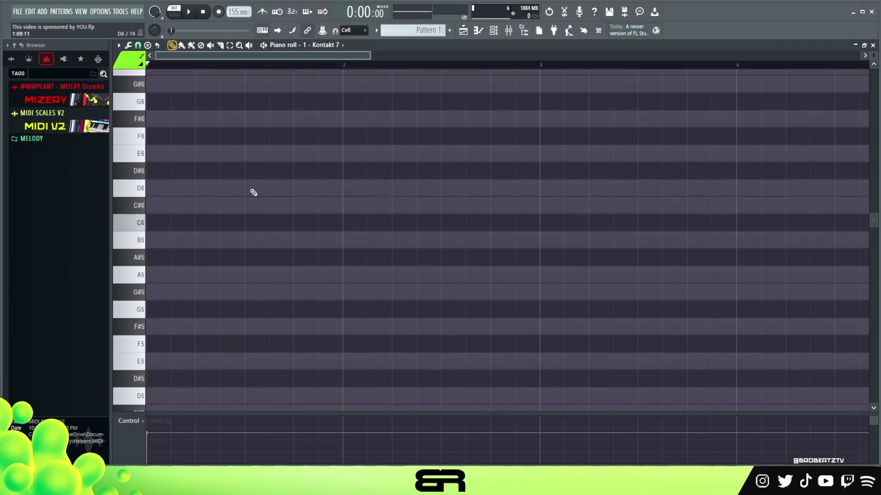
Stack short D6, C#6, A5 and G#5 notes at the start of bar 1 and quantize them.
left_click(156, 188)
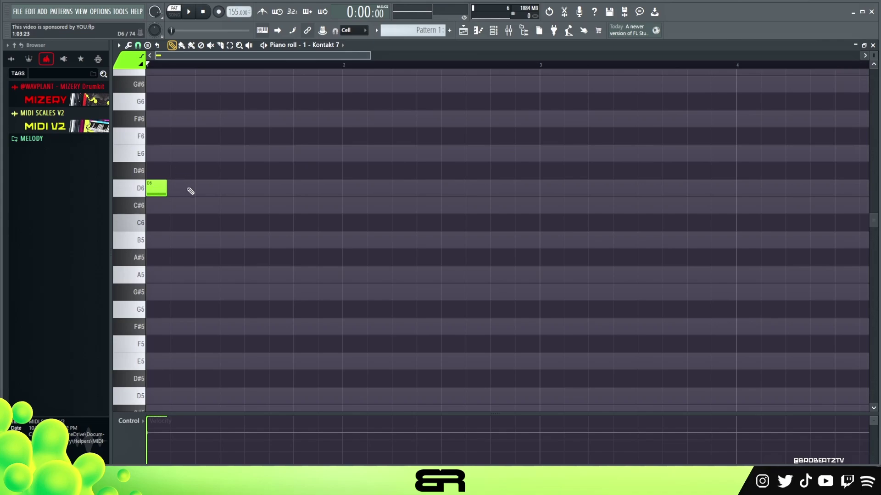
left_click_drag(174, 175, 158, 191)
left_click_drag(157, 190, 158, 210)
mouse_move(179, 171)
left_mouse_down()
mouse_move(160, 221)
mouse_move(154, 296)
left_mouse_up()
right_click(210, 282)
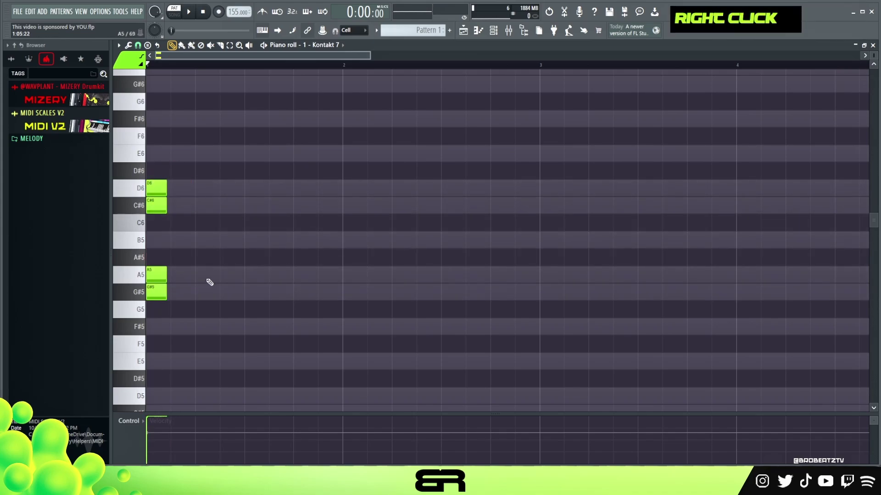
left_click_drag(176, 171, 171, 295)
key("ctrl+q")
right_click(220, 275)
Add E6, F#6 and B5 notes to the stack at the start of bar 1.
left_click_drag(178, 158, 154, 153)
left_click(158, 121)
left_click(149, 242)
Delete the D6, C#6, A5, G#5 and B5 notes from the stack.
right_click(159, 191)
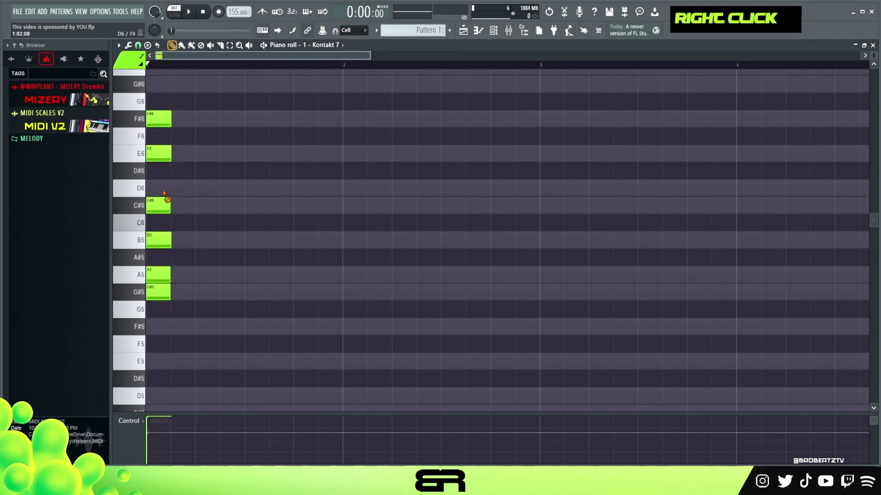
right_click(158, 206)
right_click(160, 275)
right_click(160, 292)
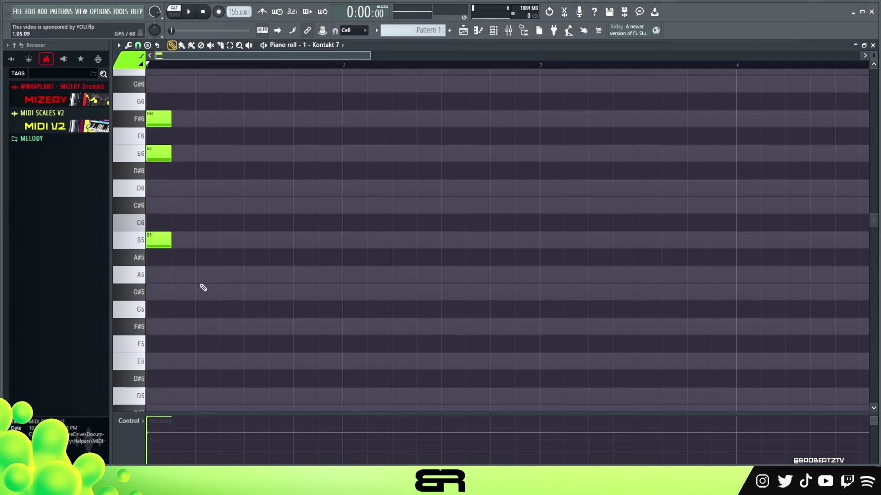
right_click(240, 242)
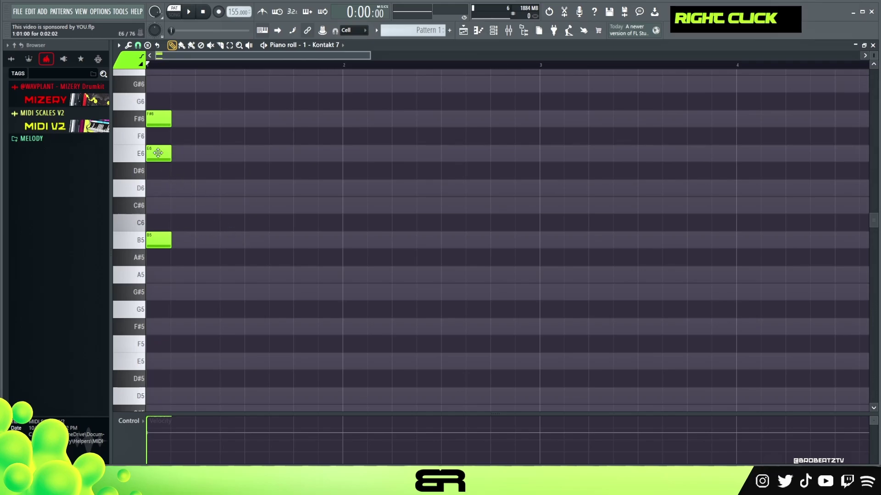
right_click(165, 240)
Build a descending line of one-beat notes with F#6 on beat 1, E6 on beat 2 and D6 on beat 3.
scroll(191, 238, "up", 4)
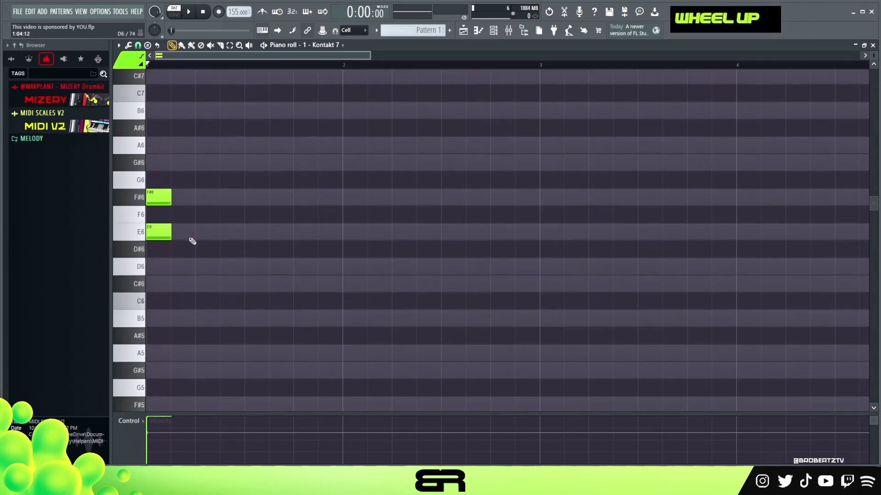
left_click_drag(155, 258, 194, 261)
mouse_move(165, 210)
left_mouse_down()
mouse_move(205, 260)
mouse_move(245, 264)
left_mouse_up()
right_click(256, 279)
left_click(245, 292)
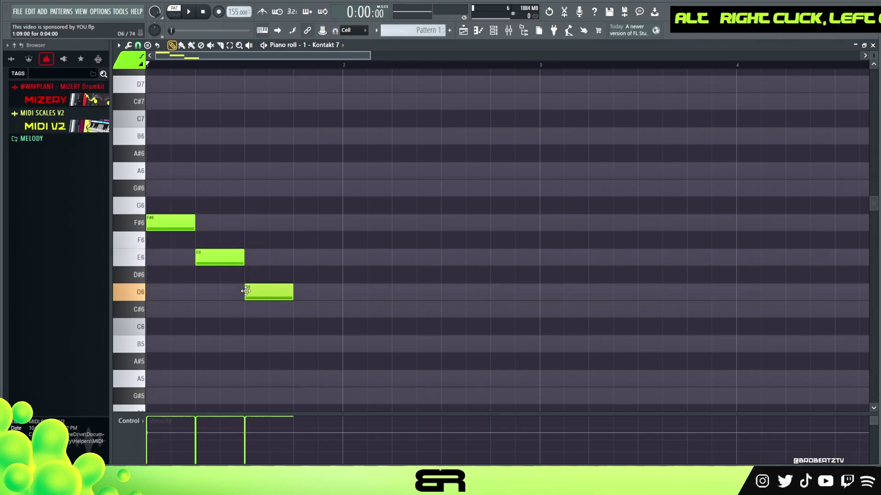
left_click_drag(308, 296, 294, 295)
right_click(294, 295)
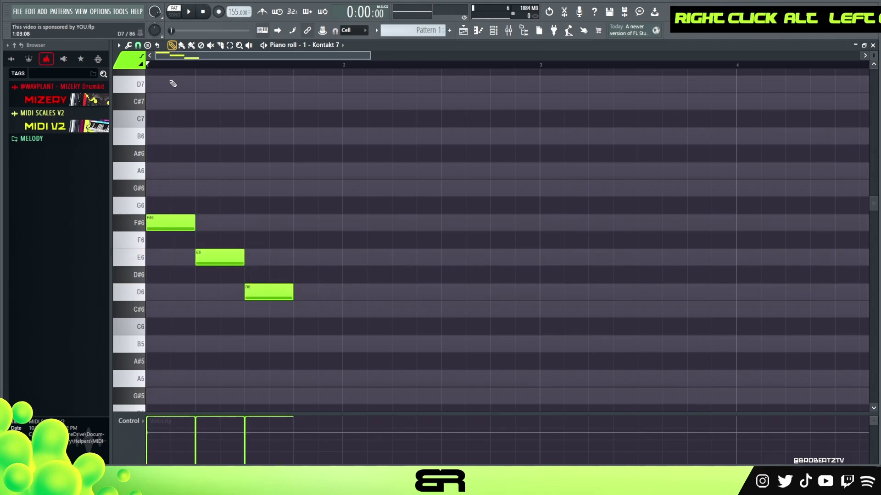
Set the snap to 1/4 beat, shorten D6 to a quarter beat and add C#6, D6, C#6, B5 and A5 after it.
left_click(138, 46)
left_click(149, 148)
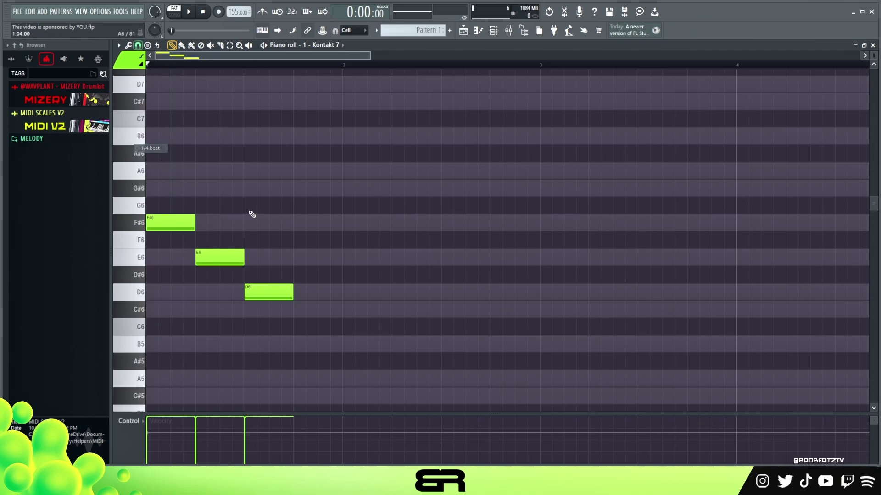
left_click_drag(291, 291, 257, 296)
left_click(260, 307)
left_click(274, 295)
left_click(285, 313)
left_click(299, 344)
left_click(324, 378)
Duplicate the phrase into bar 2 and delete all the copied notes again.
left_click_drag(236, 266, 359, 224)
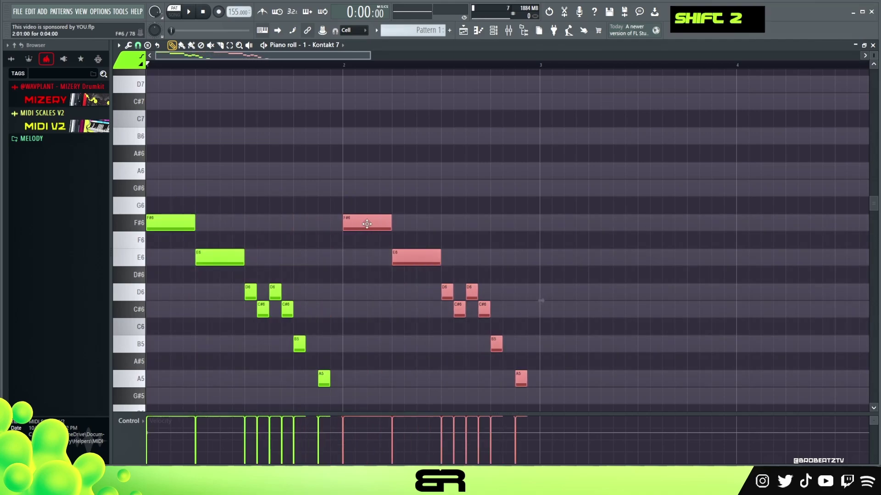
right_click(367, 222)
right_click(416, 257)
right_click(472, 292)
right_click(484, 310)
right_click(496, 344)
right_click(460, 310)
right_click(520, 378)
right_click(447, 293)
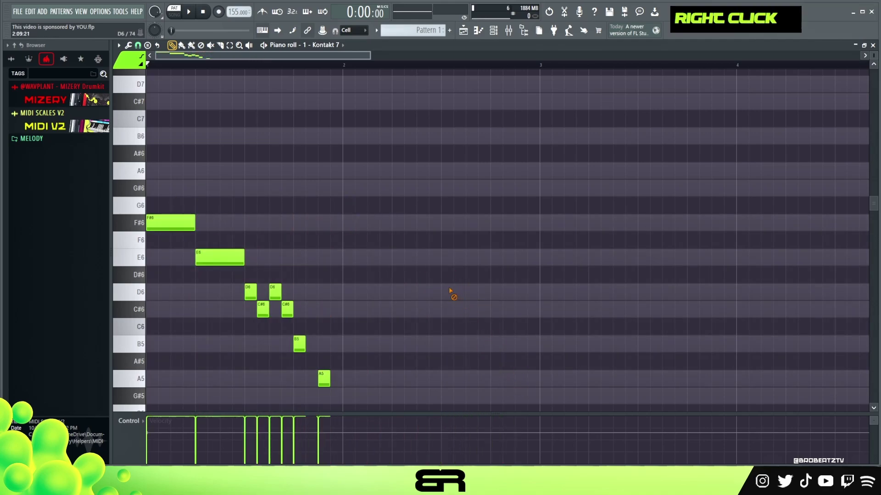
Delete the short D6, C#6, B5 and A5 notes following the E6 in bar 1.
right_click(324, 378)
right_click(299, 344)
right_click(287, 309)
right_click(263, 309)
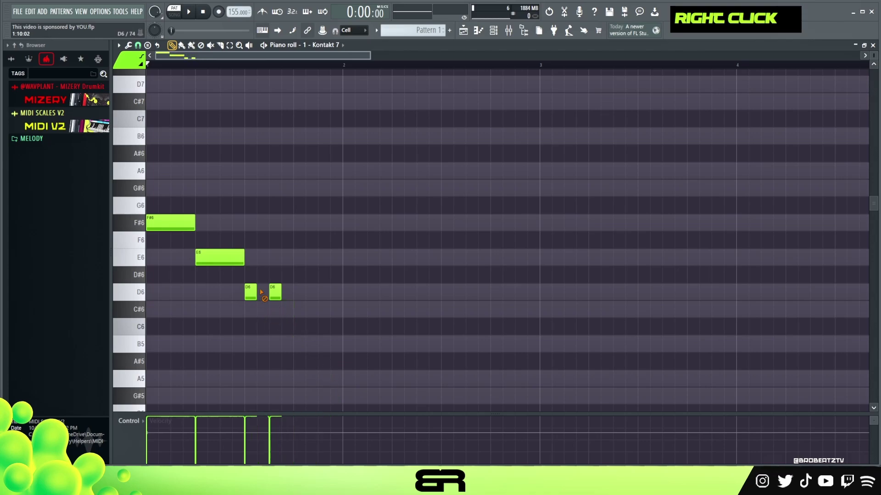
right_click(275, 292)
right_click(250, 292)
Swap the two remaining notes so E6 falls on beat 1 and F#6 on beat 2, auditioning the order.
key("space")
key("space")
left_click_drag(221, 257, 172, 257)
key("space")
key("space")
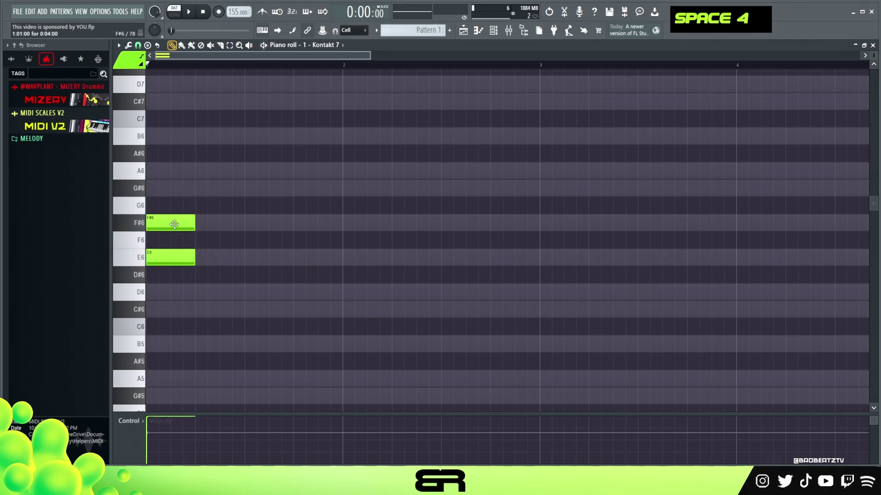
left_click_drag(170, 223, 220, 223)
key("space")
key("space")
key("space")
key("space")
Add an E6 note on beat 3, shorten it to half a beat and play the phrase.
double_click(209, 226)
left_click(248, 261)
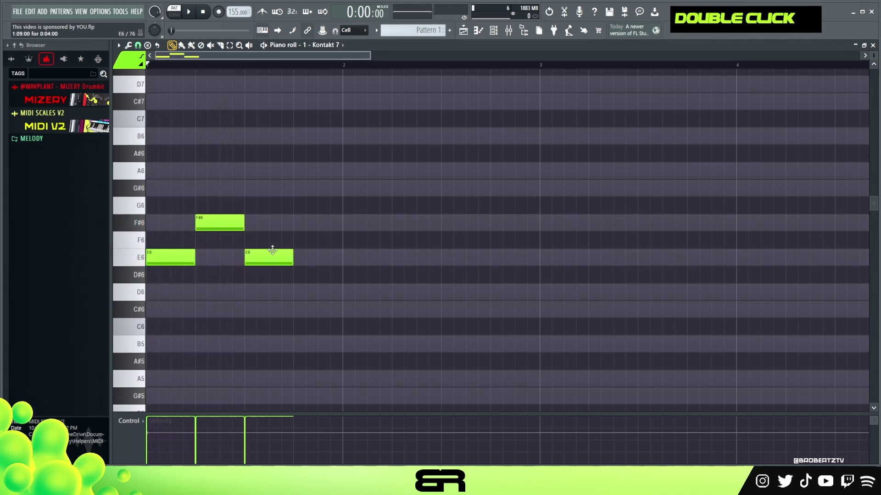
left_click(274, 257, "ctrl")
left_click_drag(293, 260, 263, 266)
key("space")
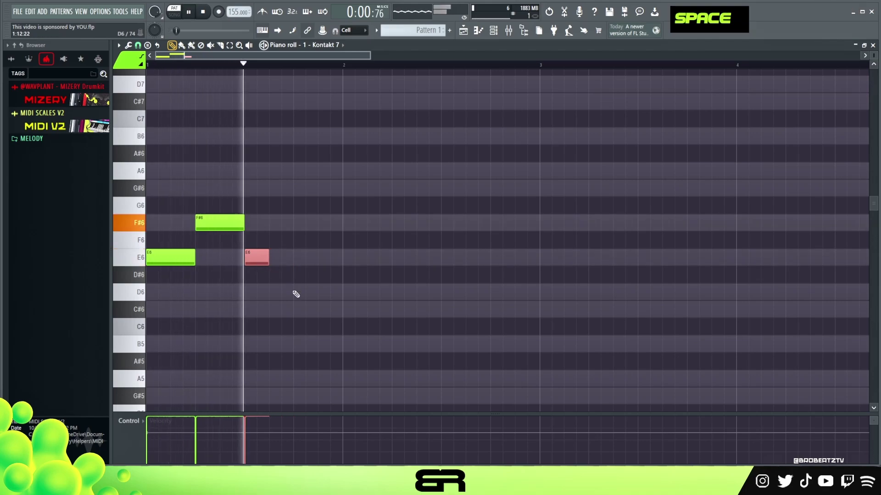
key("space")
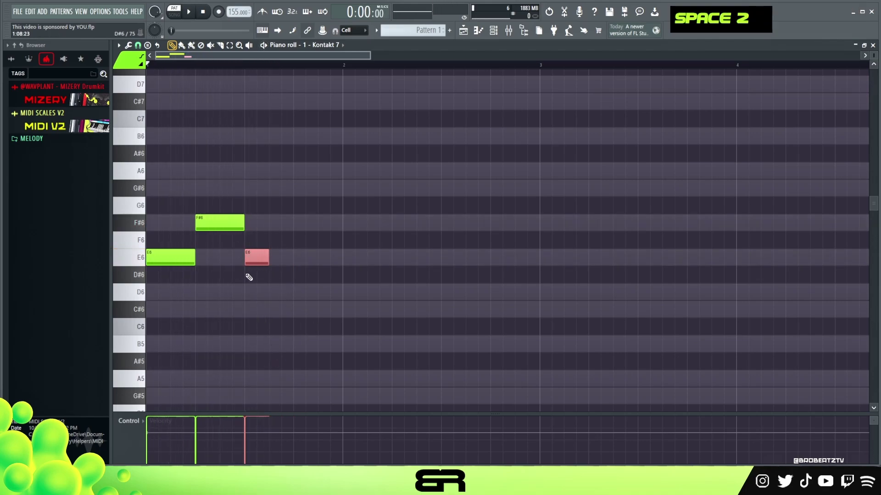
Continue the melody with half-beat D6 and C#6 notes after the short E6 and play it back.
left_click(138, 45)
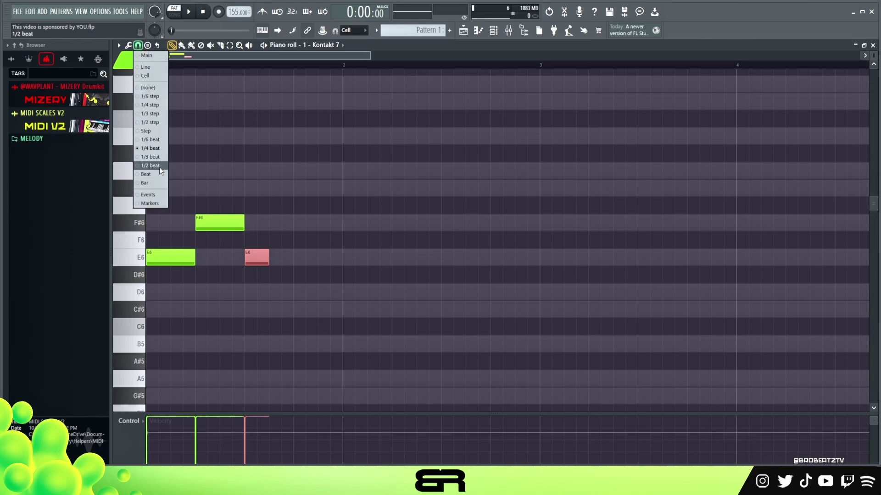
right_click(288, 220)
left_click(257, 259, "ctrl")
mouse_move(258, 259)
left_mouse_down()
mouse_move(289, 300)
mouse_move(313, 312)
left_mouse_up()
key("space")
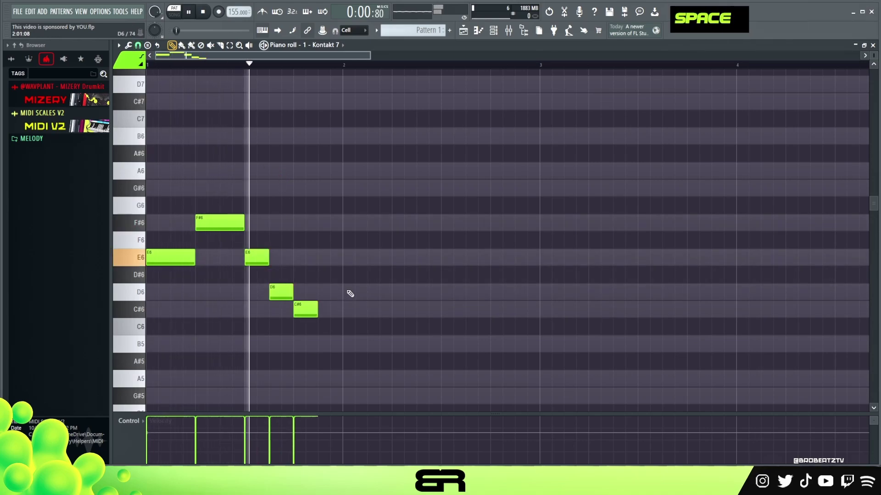
key("space")
key("space")
key("space")
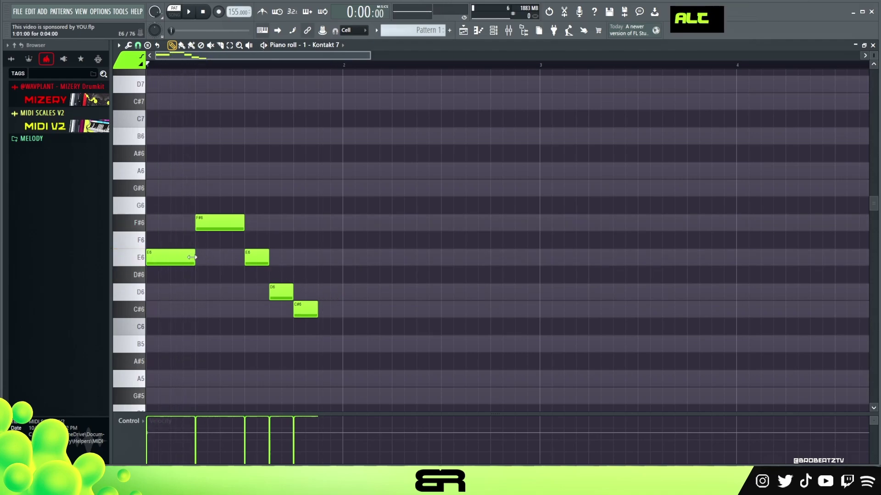
Shorten the first E6 note to about three quarters of a beat and play the phrase.
left_click_drag(194, 258, 183, 258)
right_click(193, 261)
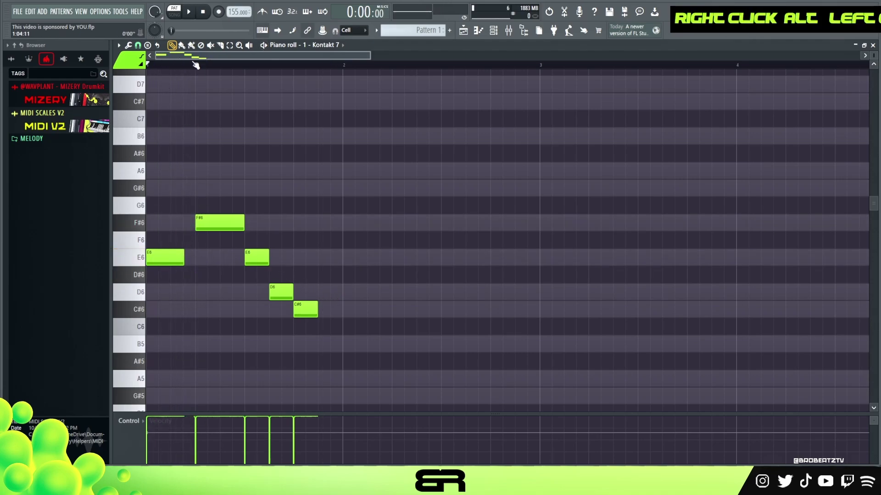
key("space")
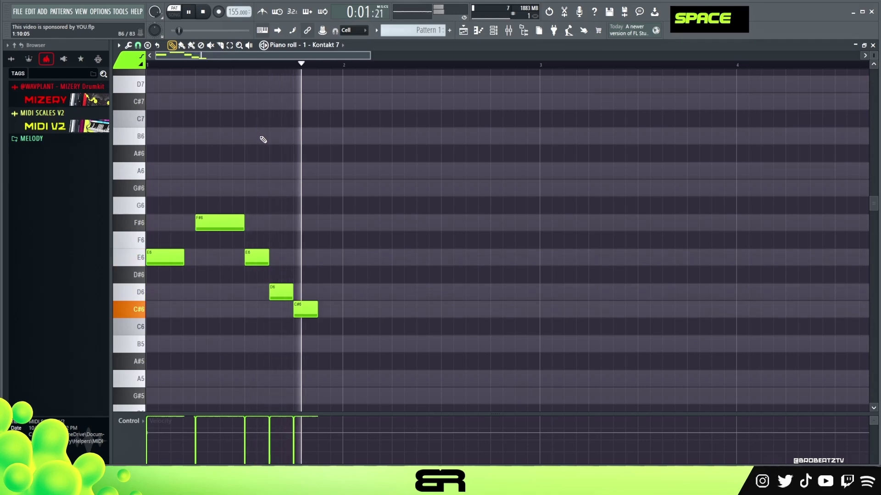
key("space")
Recolour the D6 note yellow.
left_click_drag(252, 250, 318, 317)
left_click(287, 295, "ctrl")
left_click(131, 61)
left_click(128, 99)
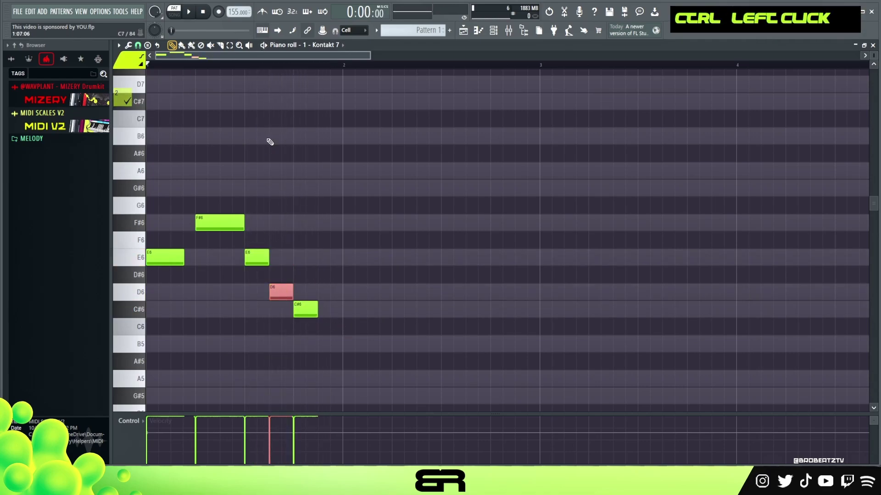
left_click(129, 62)
left_click(128, 118)
key("alt+c")
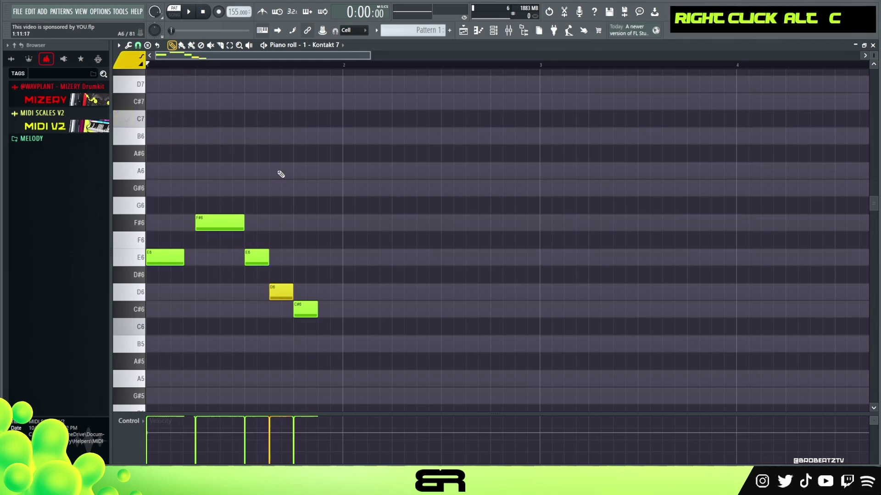
Set the snap to 1/3 beat, make the yellow D6 a third of a beat long ending at the C#6, and play the phrase.
left_click(138, 45)
left_click(154, 157)
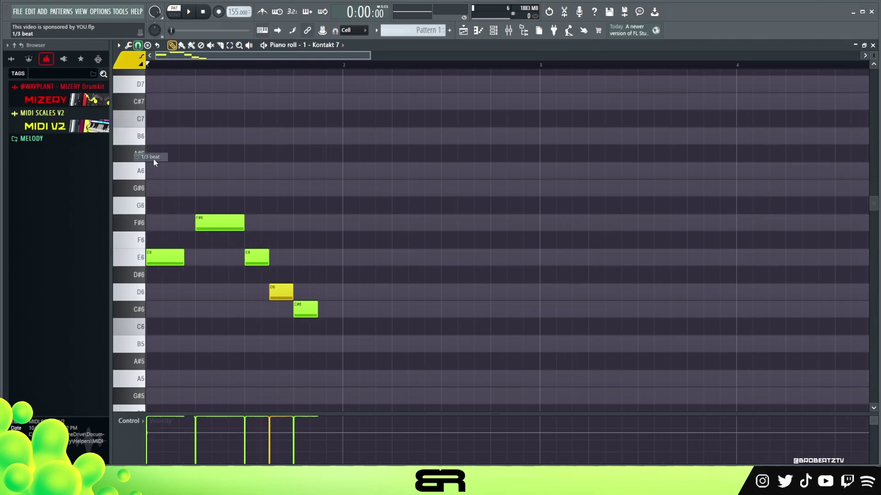
left_click(281, 292, "ctrl")
right_click(281, 295)
left_click(281, 295)
left_click_drag(313, 293, 292, 293)
key("alt+space")
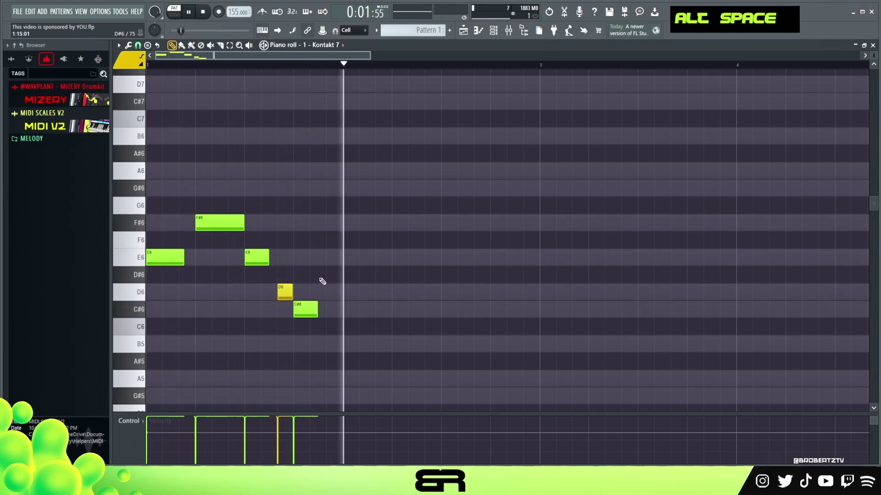
Stop the playback and set the piano roll snap to 1/2 beat.
key("space")
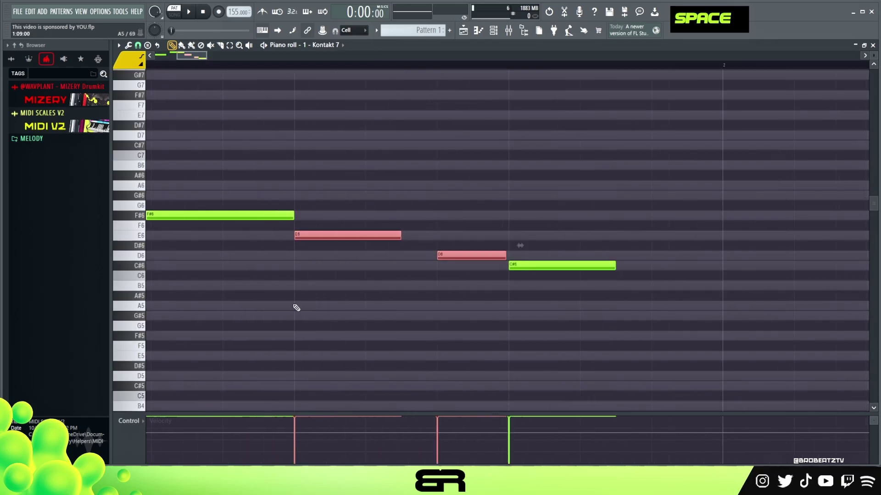
right_click(307, 282)
left_click_drag(198, 56, 320, 78)
left_click_drag(873, 56, 873, 41)
scroll(874, 55, "up", 2)
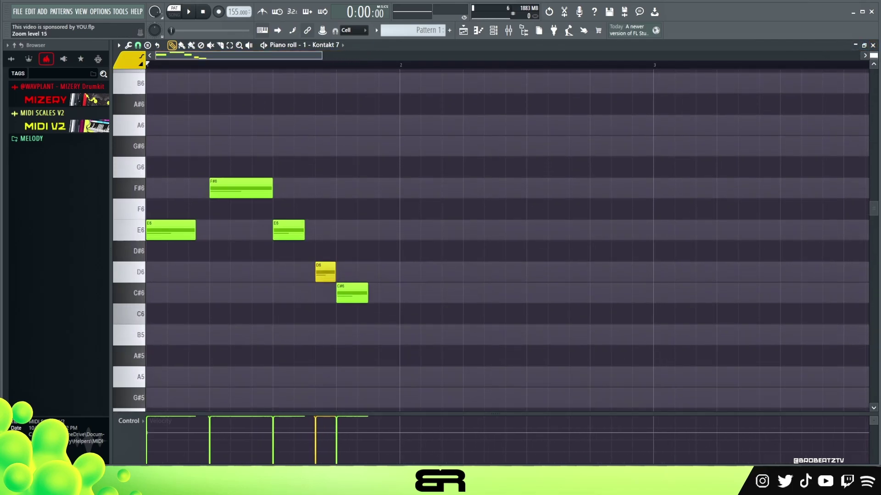
left_click_drag(322, 55, 286, 59)
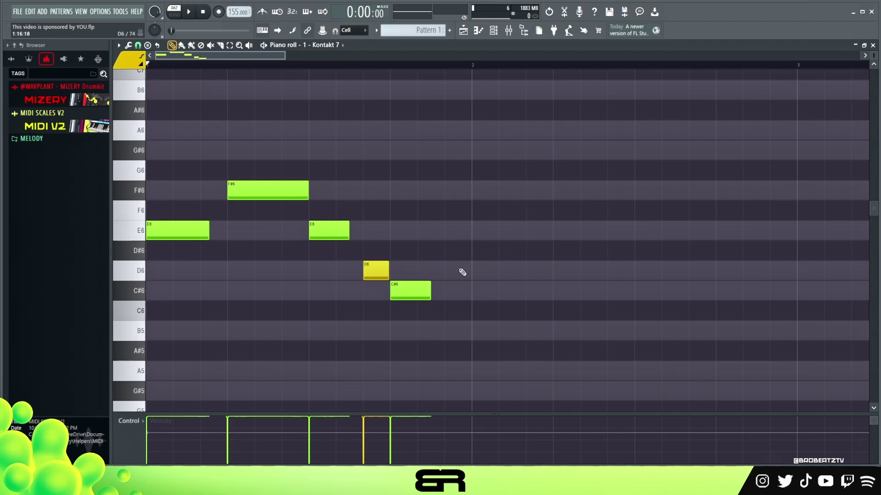
left_click(138, 45)
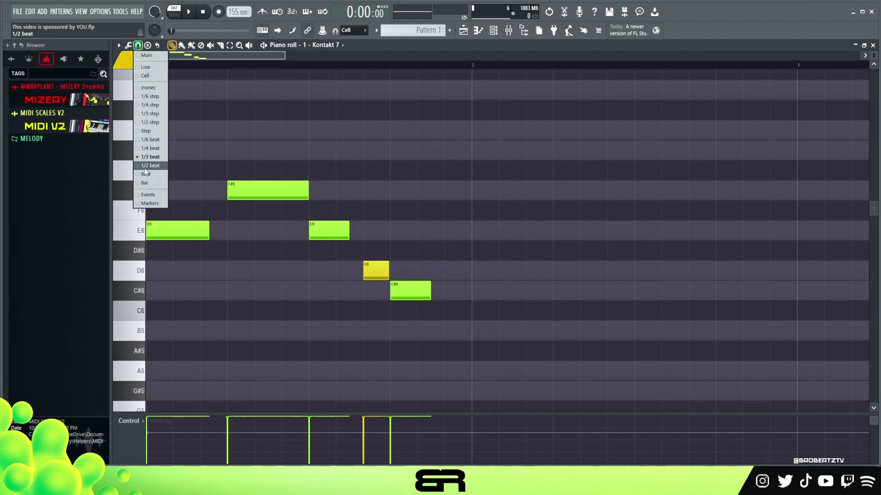
left_click(150, 165)
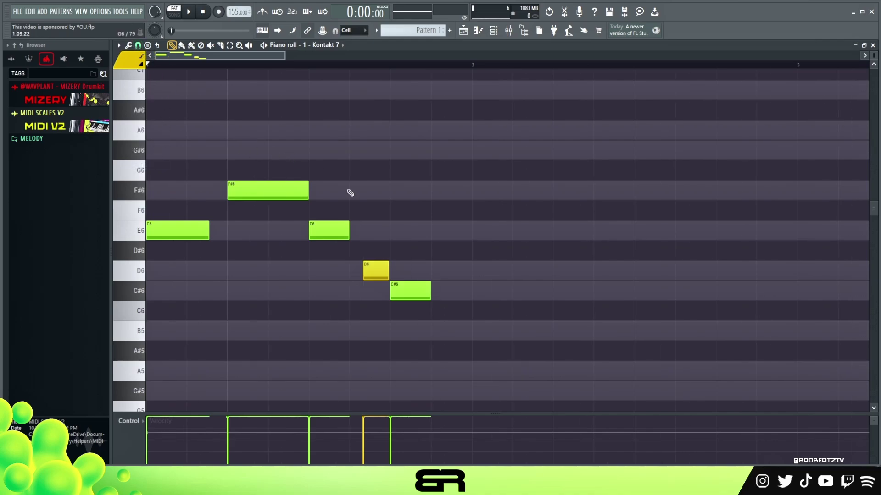
Try placing a copy of the five-note opening phrase directly after the first C#6 note.
left_click_drag(285, 56, 319, 58)
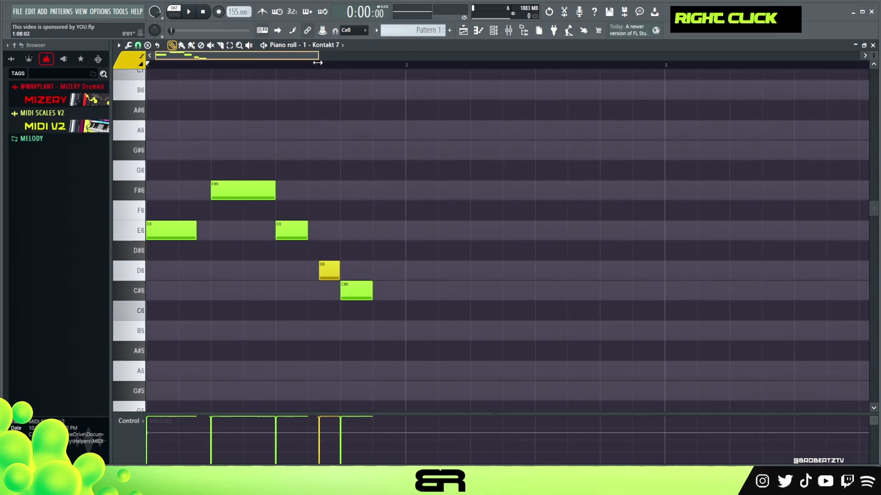
left_click_drag(250, 207, 388, 285)
left_click(264, 110, "ctrl")
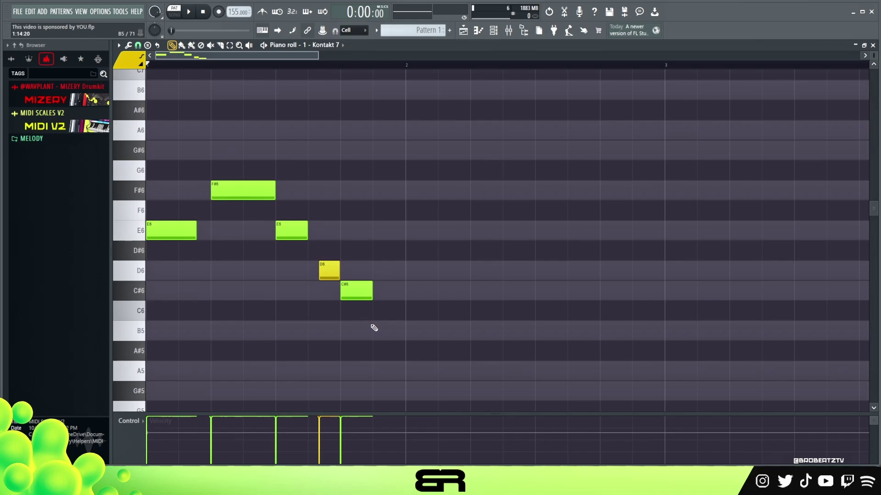
key("ctrl")
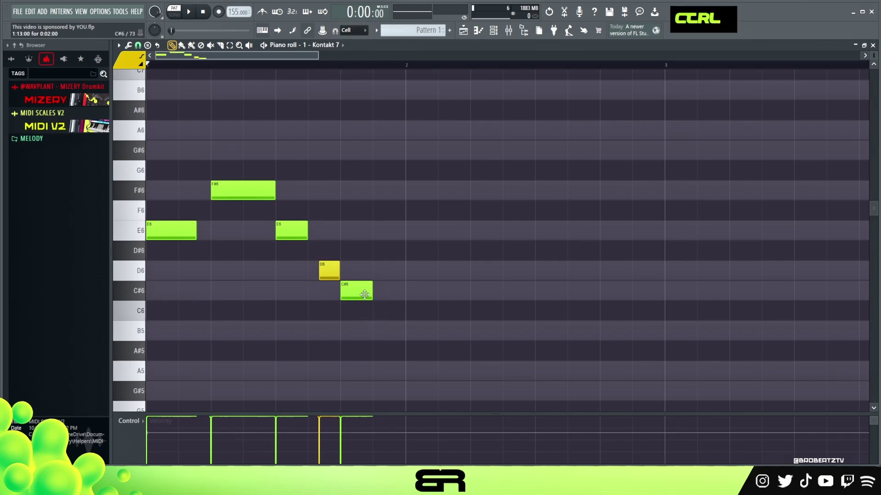
mouse_move(370, 340)
left_mouse_down()
mouse_move(222, 201)
mouse_move(167, 182)
mouse_move(156, 162)
mouse_move(202, 198)
mouse_move(172, 191)
left_mouse_up()
left_click_drag(169, 233, 428, 237)
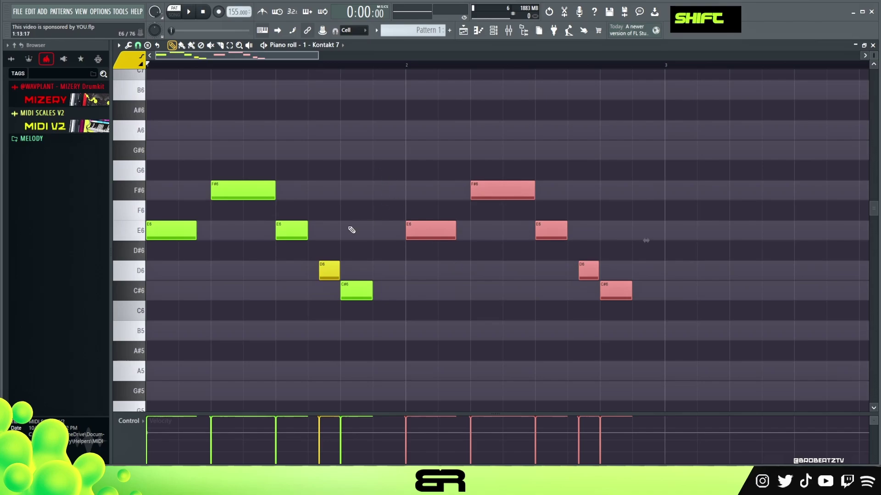
right_click(438, 283)
left_click_drag(402, 121, 641, 301, "ctrl")
left_click_drag(444, 237, 397, 232)
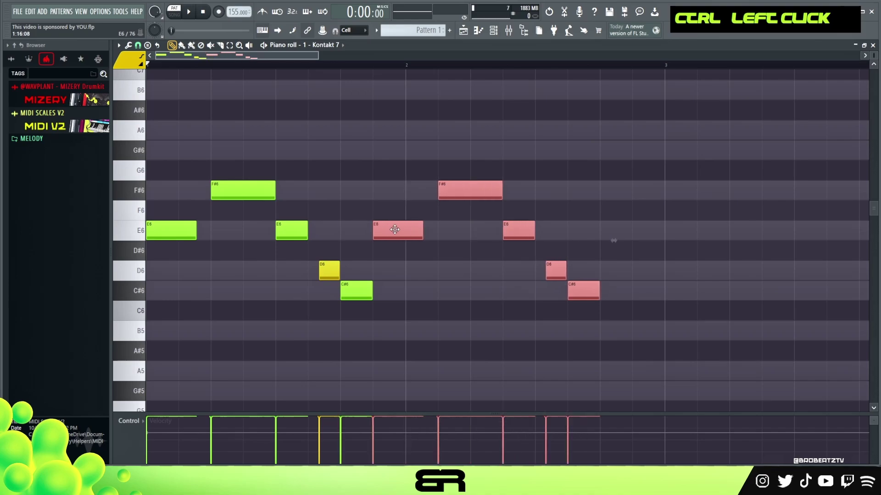
Delete the copied five-note phrase.
right_click(393, 246)
right_click(397, 230)
right_click(468, 191)
right_click(518, 231)
right_click(556, 270)
right_click(583, 290)
Copy the short E6, yellow D6 and C#6 notes so they start directly after the first C#6 note.
left_click_drag(415, 341, 391, 240, "ctrl")
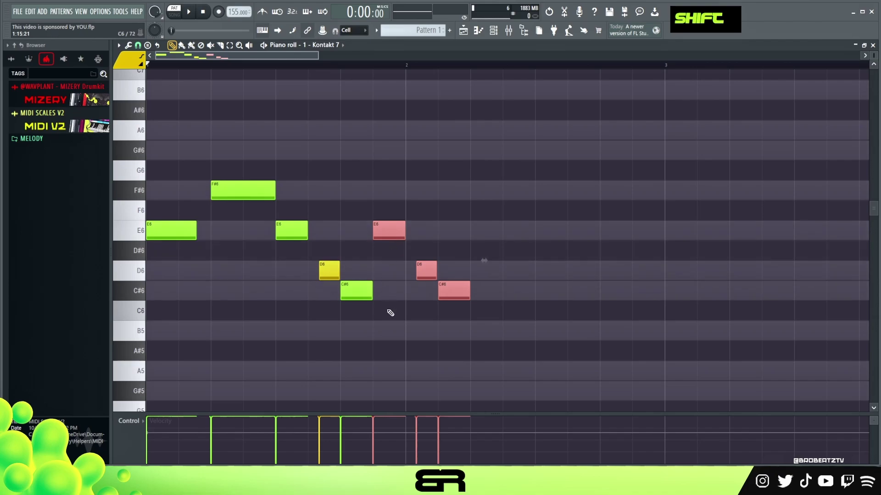
right_click(411, 323)
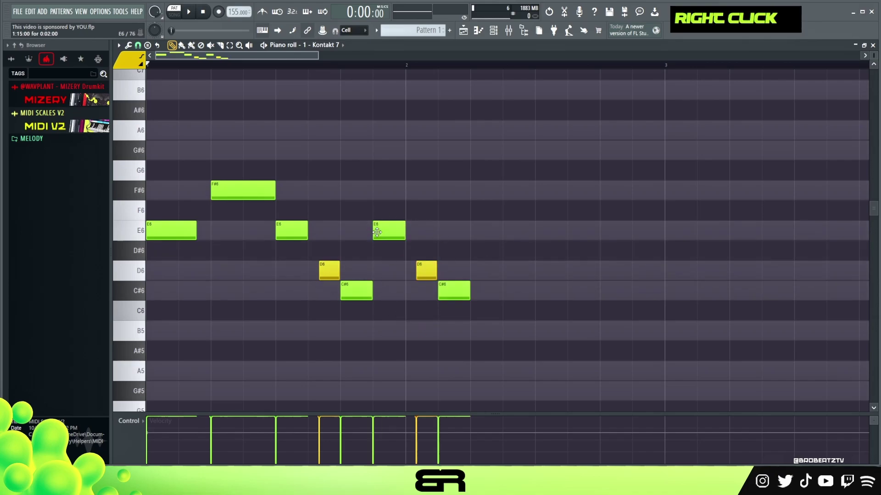
right_click(281, 109)
Set the note color back to green (color 1) and play the extended phrase.
left_click(125, 70)
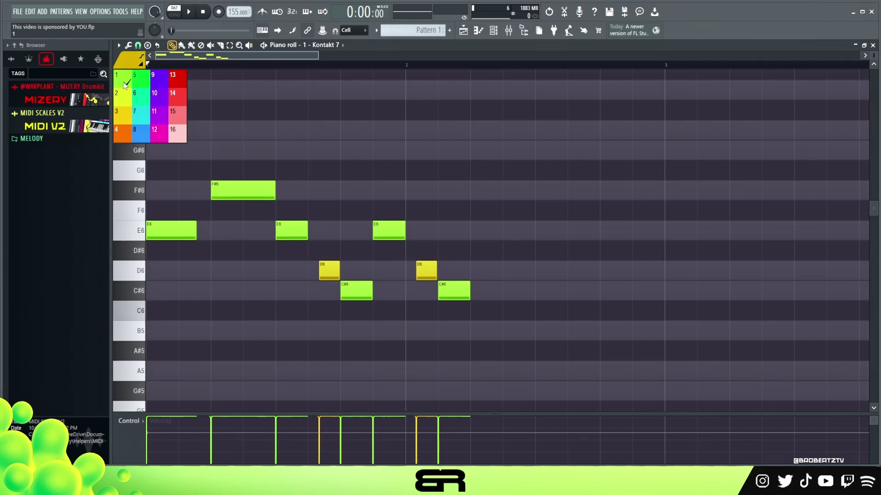
left_click(125, 82)
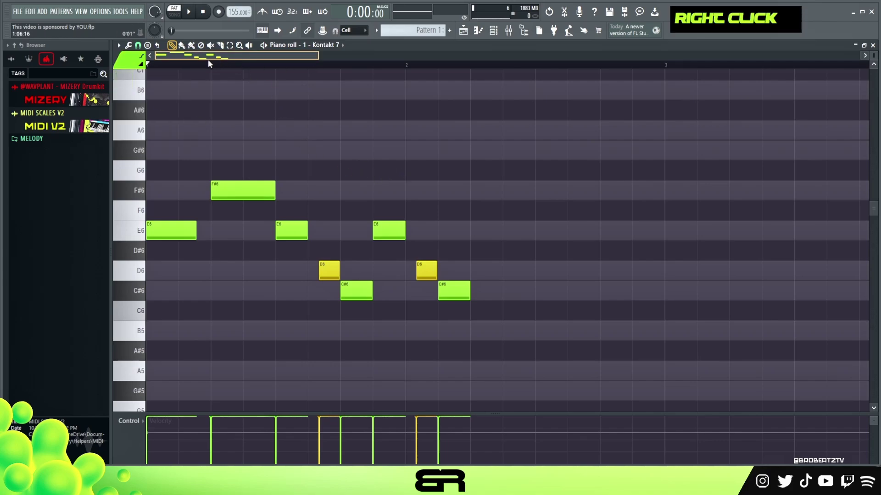
key("space")
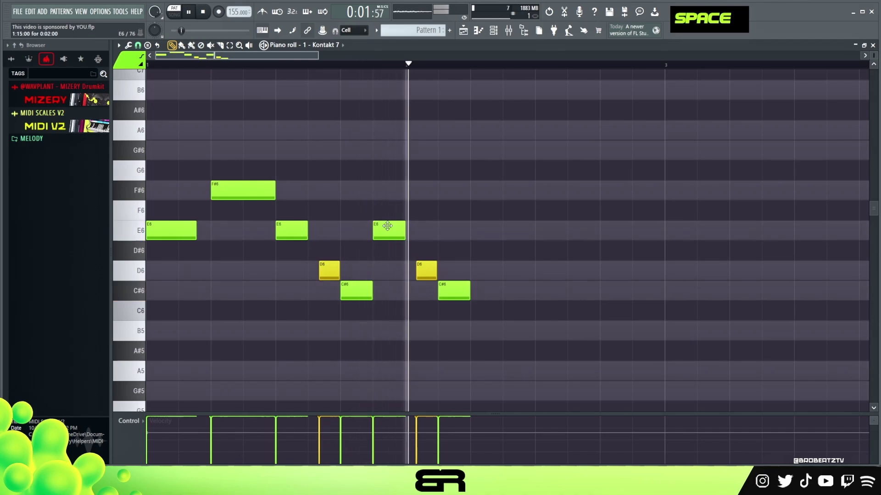
key("space")
Add a half-beat B5 note followed by a half-beat D6 note after the second C#6 note.
left_click(462, 296, "ctrl")
left_click_drag(462, 296, 482, 338)
right_click(505, 309)
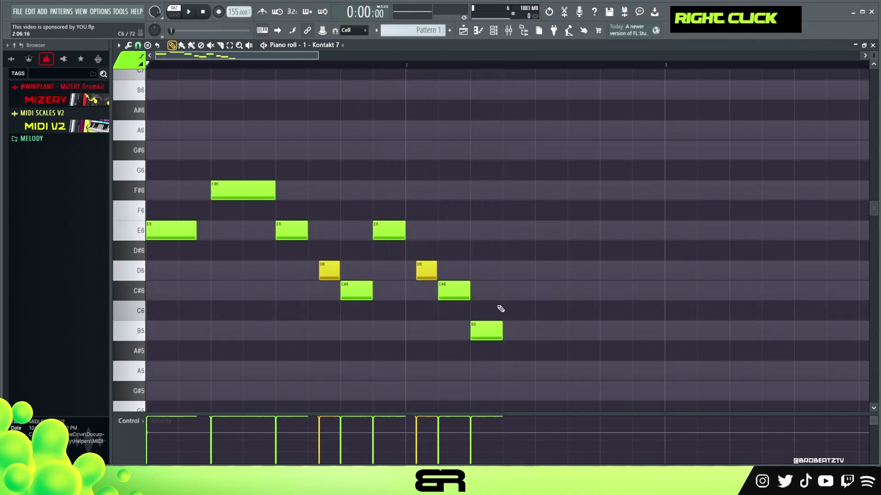
key("ctrl")
left_click(427, 270, "ctrl")
left_click_drag(428, 270, 528, 268)
right_click(497, 271)
left_click(508, 271)
left_click_drag(525, 268, 534, 270)
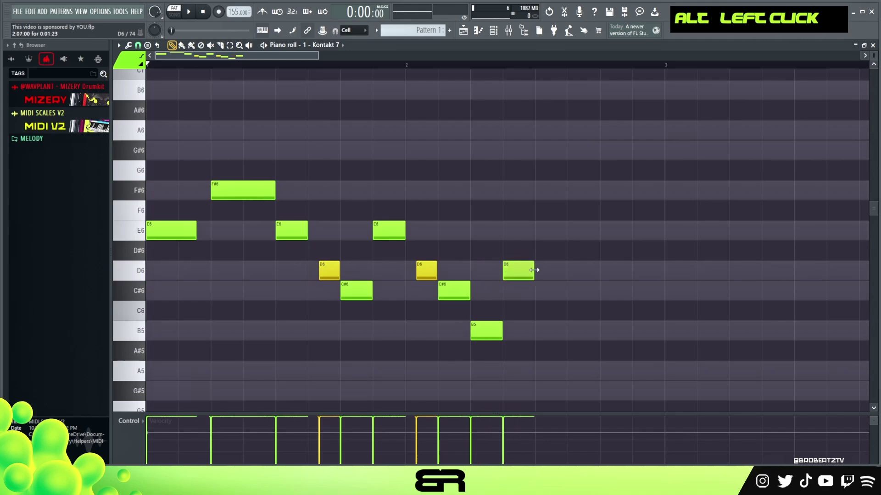
Set the snap to 1/4 beat and add quarter-beat C#6, D6 and C#6 notes after the half-beat D6.
left_click(137, 45)
left_click(153, 149)
left_click(537, 291)
left_click_drag(566, 294, 549, 298)
left_click(569, 292)
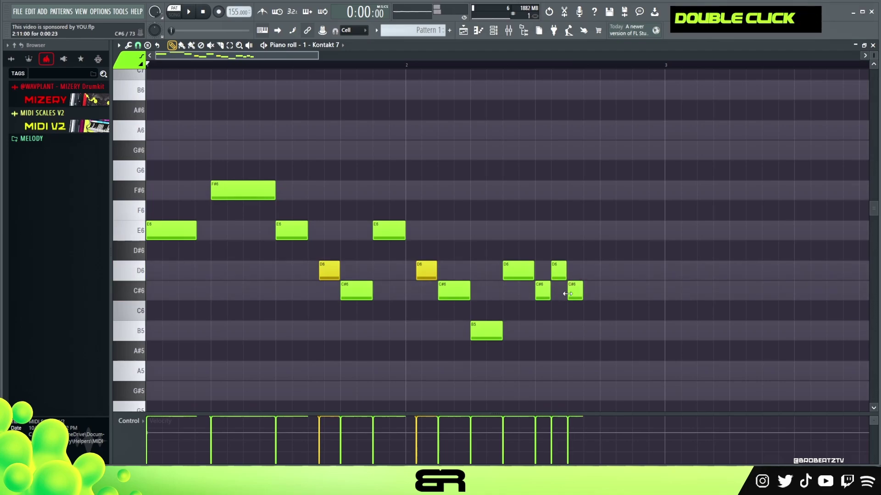
Finish bar 2 with a quarter-beat B5 and a one-beat C#6 note, and play the melody.
left_click(585, 332)
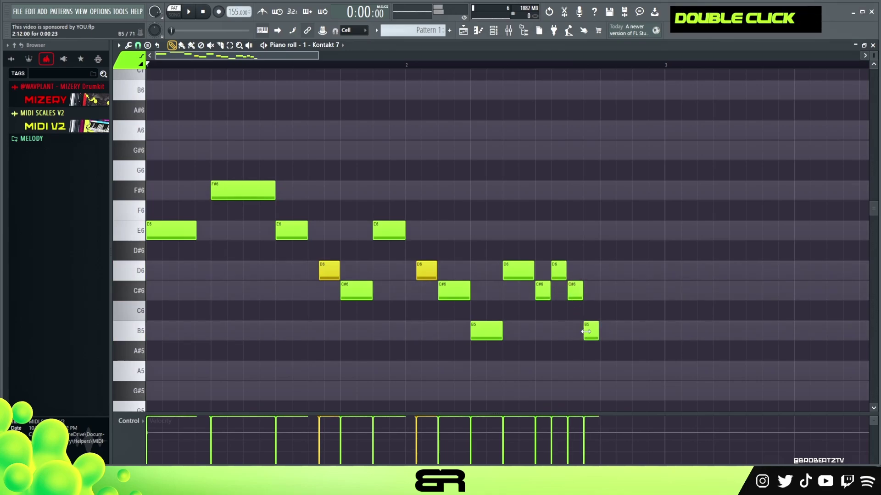
right_click(608, 374)
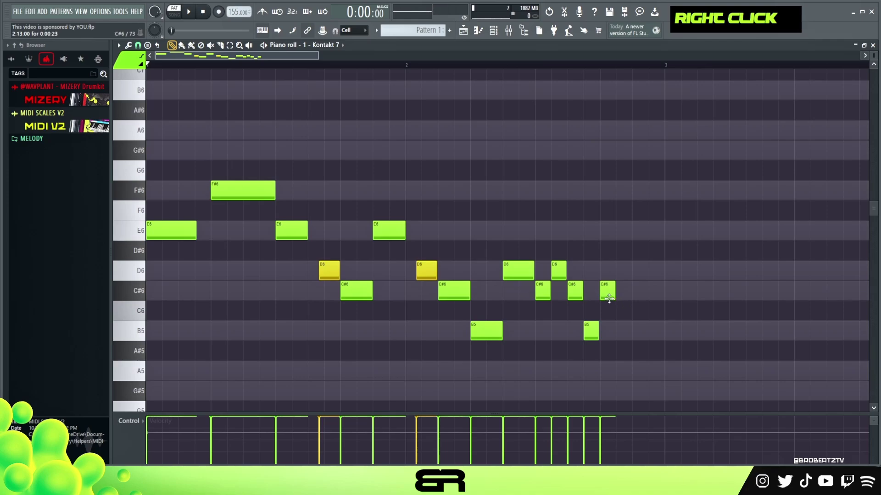
left_click_drag(615, 297, 664, 299)
key("space")
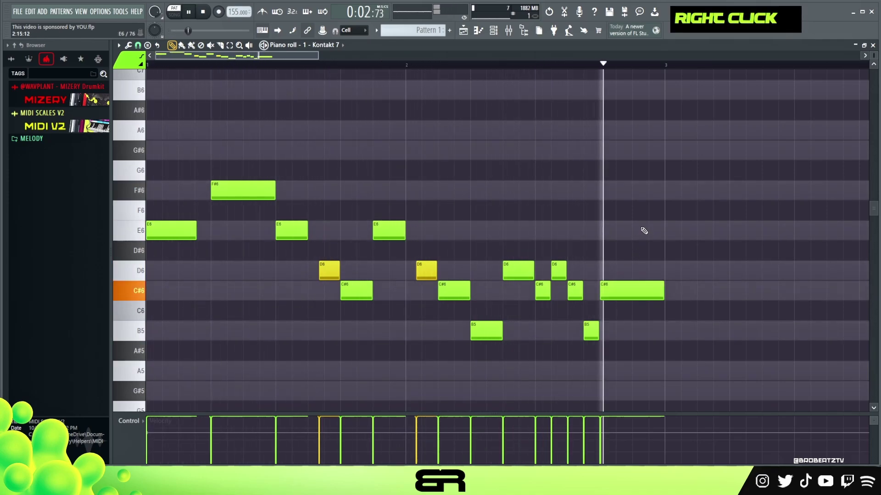
key("space")
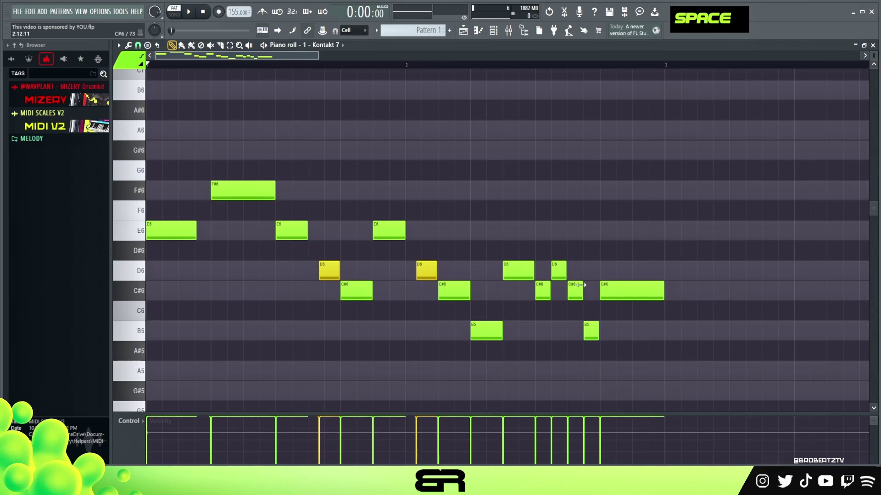
Shorten the quarter-beat C#6, D6 and C#6 notes in bar 2 slightly and play the melody.
left_click_drag(537, 263, 581, 294)
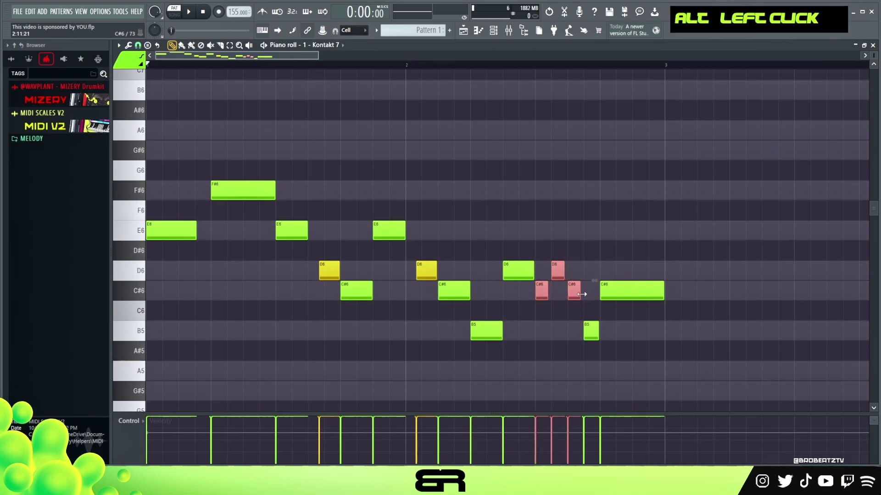
left_click(555, 207)
key("space")
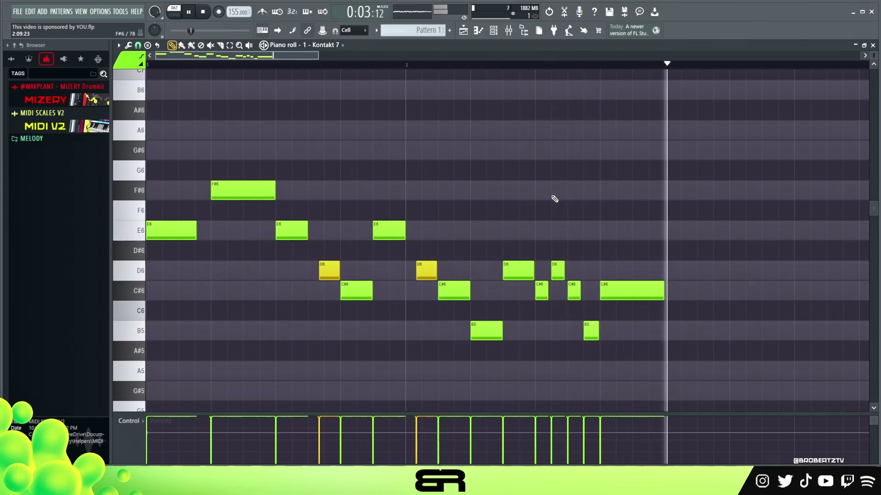
key("space")
Duplicate the whole two-bar melody into bars 3 and 4.
key("ctrl+a")
left_click_drag(158, 237, 675, 241, "shift")
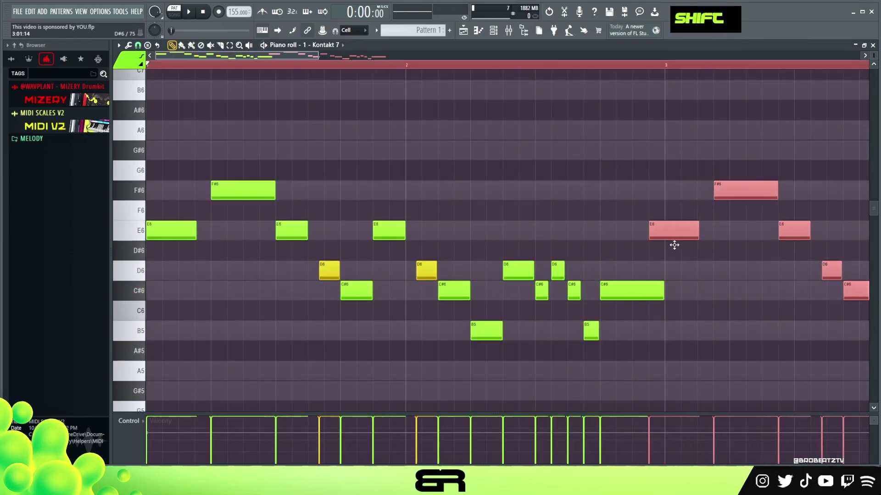
left_click(705, 268)
Lower the final one-beat C#6 note of bar 4 to A5.
left_click_drag(295, 56, 427, 69)
scroll(569, 248, "down", 3)
left_click_drag(565, 239, 566, 316, "shift")
right_click(576, 225)
Bring all four bars into view and play the melody through from the start.
double_click(389, 68)
left_click_drag(323, 57, 191, 64)
left_click_drag(319, 57, 391, 69)
scroll(404, 105, "up", 3)
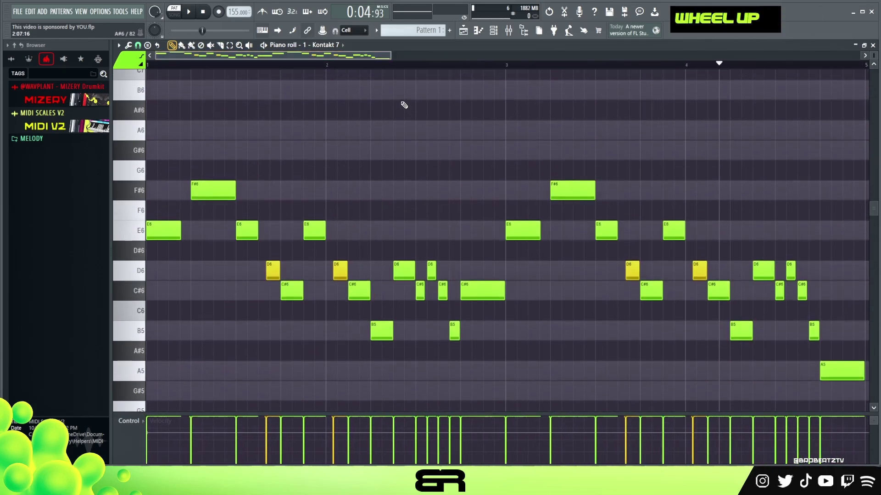
left_click(155, 76)
key("space")
right_click(160, 80)
key("space")
key("space")
scroll(411, 141, "down", 3)
scroll(411, 141, "up", 3)
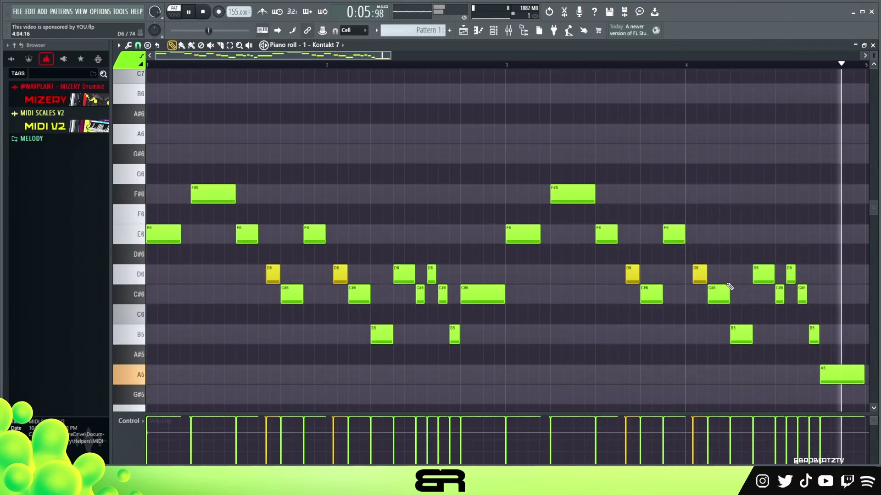
key("space")
Lengthen the last E6 note of bar 3 and the second E6 note of bar 1 slightly.
left_click(683, 238, "alt")
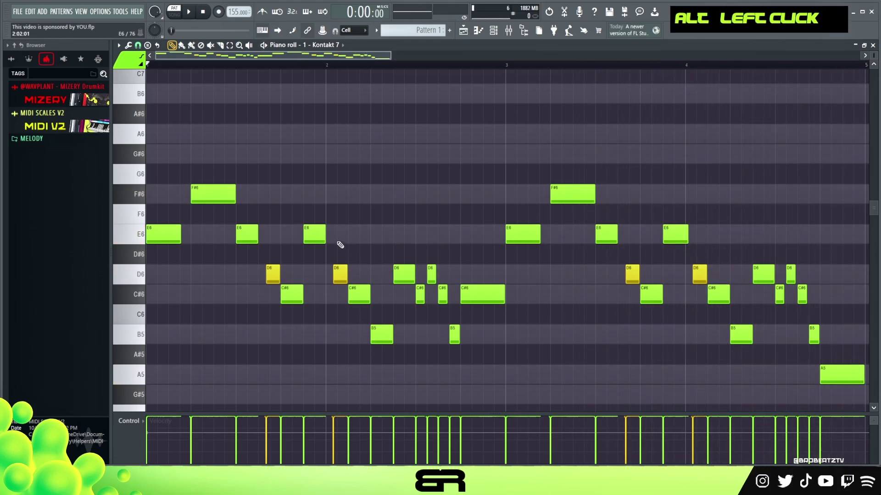
left_click_drag(258, 236, 260, 237)
right_click(363, 197)
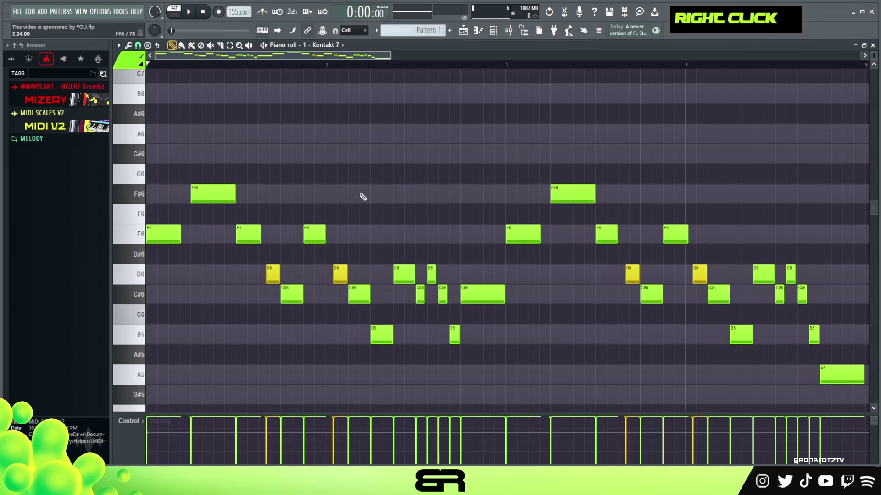
Raise the whole four-bar melody by one octave.
left_click_drag(390, 53, 390, 101)
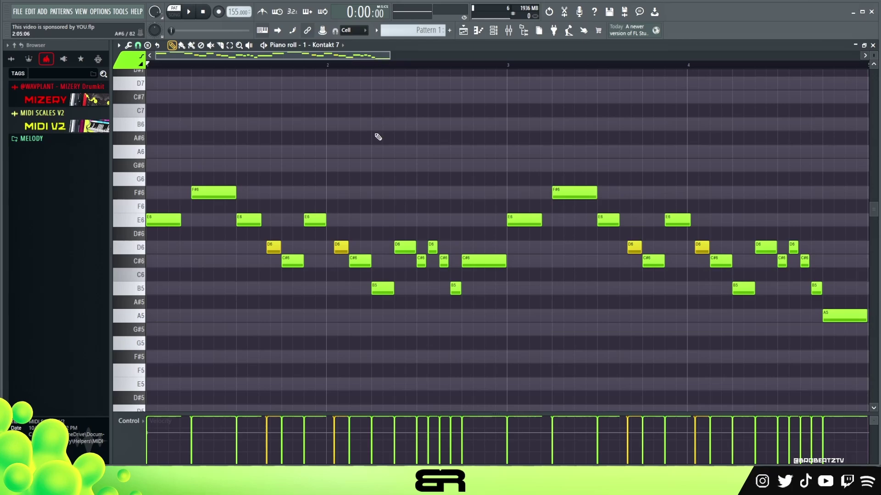
left_click_drag(569, 214, 420, 294)
left_click(376, 215, "ctrl")
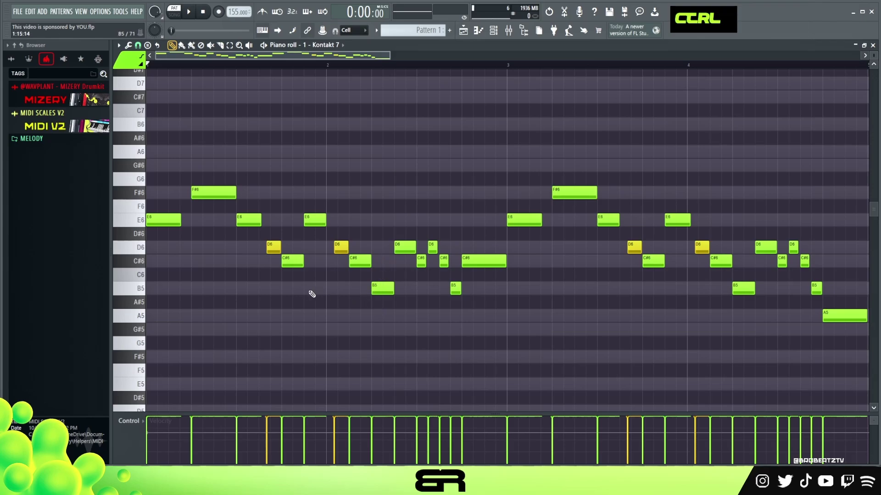
key("ctrl+a")
scroll(183, 299, "down", 3)
right_click(154, 305)
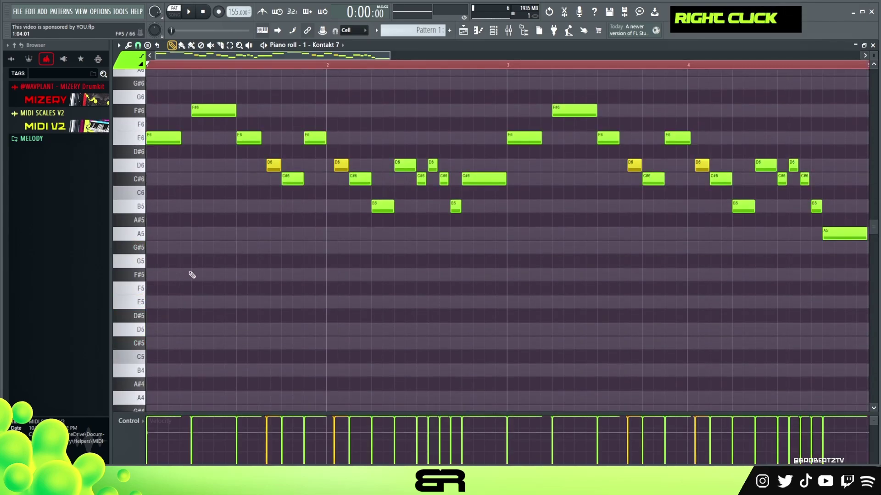
key("ctrl+a")
scroll(197, 261, "up", 5)
key("ctrl+Up")
Copy the raised melody into bars 5 to 8 and lower the copy by one octave.
left_click_drag(161, 118, 744, 137)
key("ctrl+Down")
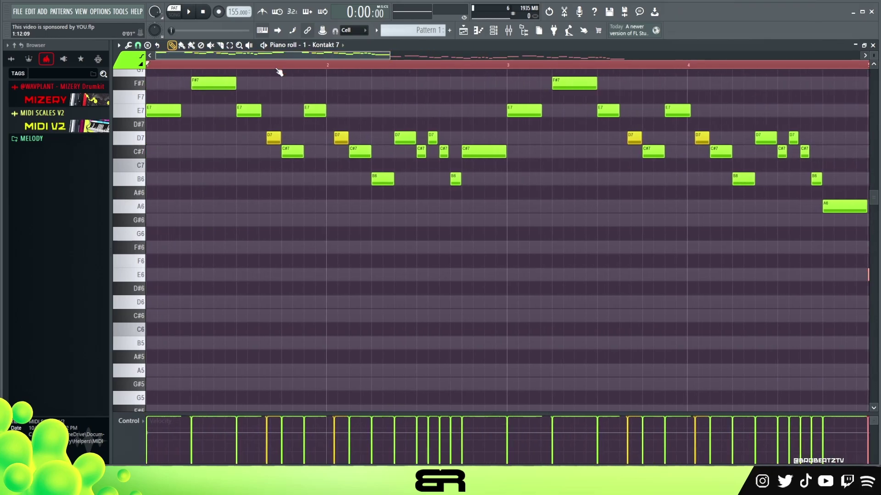
scroll(321, 54, "up", 3)
scroll(287, 53, "down", 3)
scroll(461, 62, "down", 4)
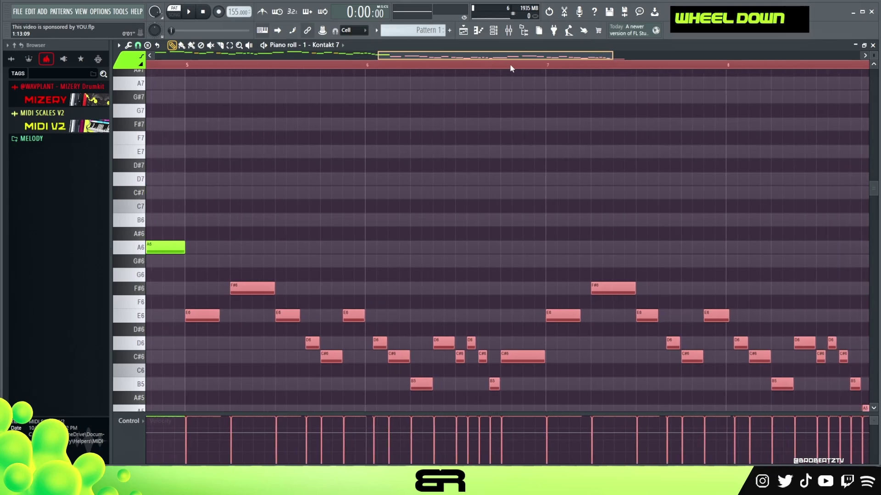
scroll(521, 89, "down", 3)
right_click(514, 97)
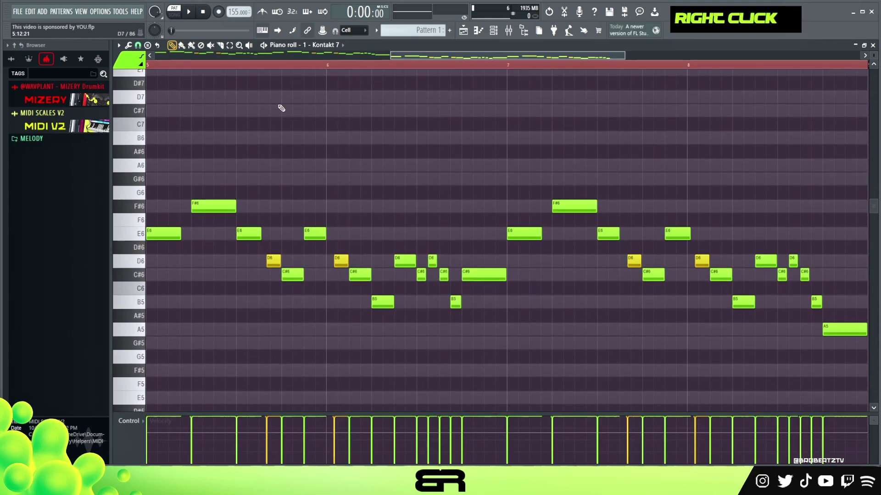
left_click_drag(248, 220, 287, 276)
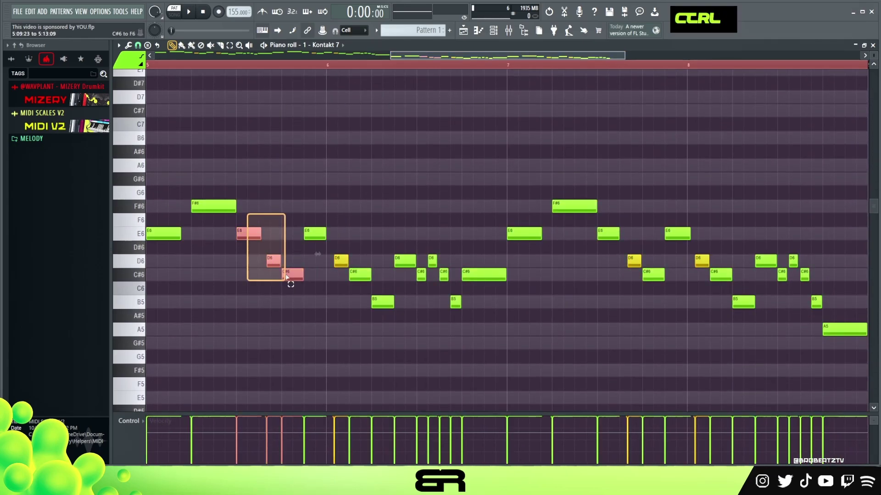
left_click_drag(319, 233, 376, 295)
right_click(448, 342)
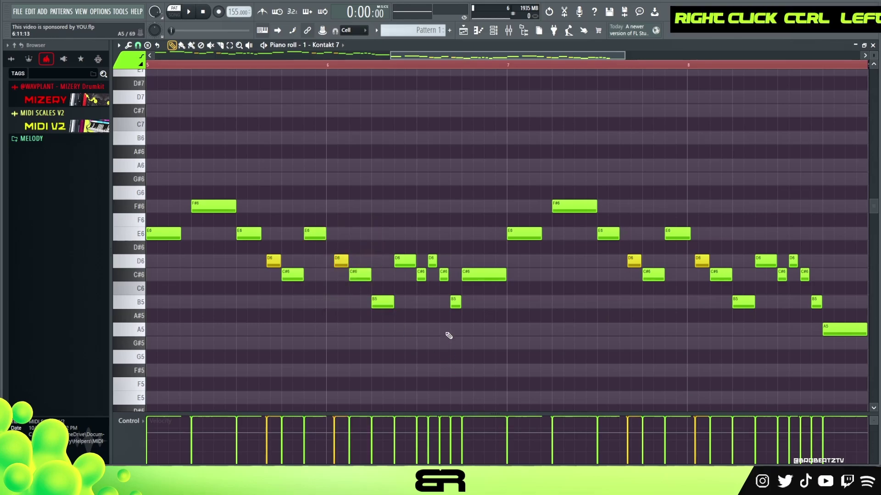
left_click_drag(419, 242, 457, 303)
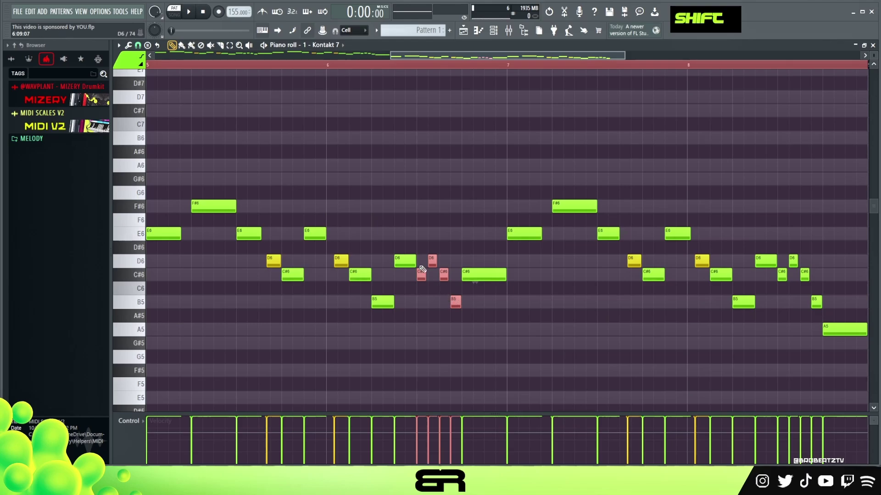
right_click(431, 342)
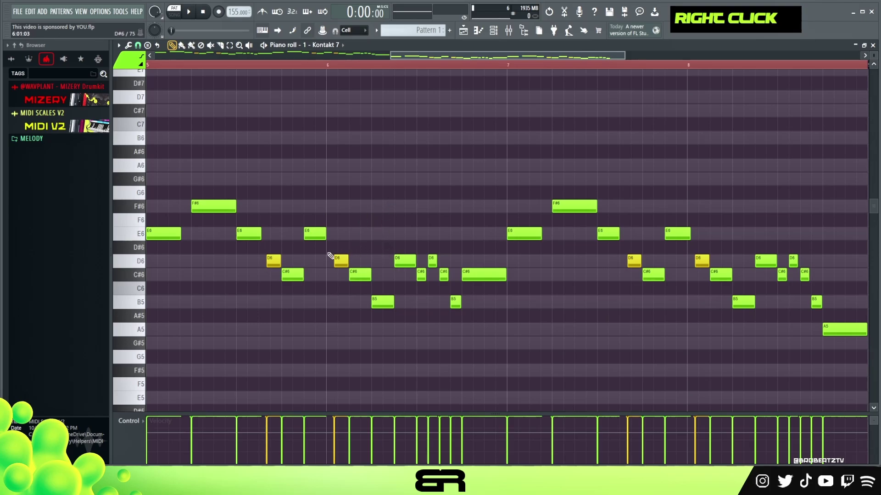
Replace the E6 and syncopated D6 from beat 3 of bar 5 with a short run of E6, F#6, E6 and D6.
left_click(252, 234, "ctrl")
key("shift+d")
left_click_drag(241, 236, 251, 215)
right_click(272, 260)
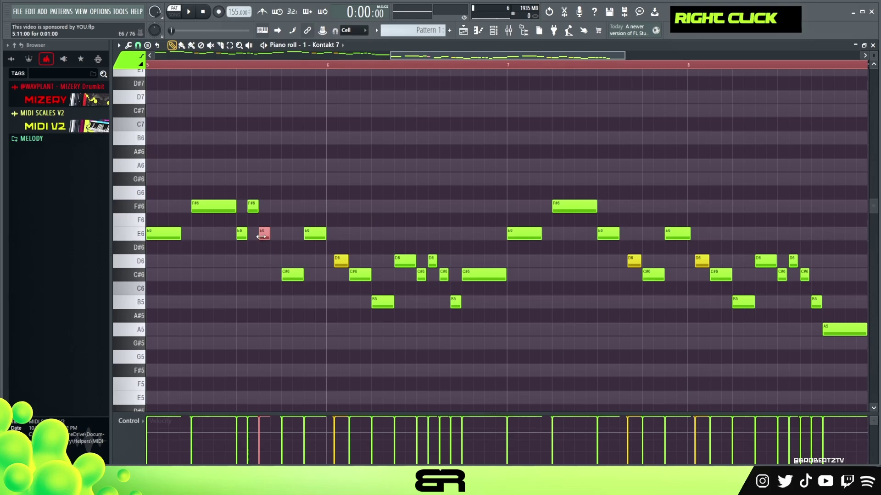
double_click(265, 234)
right_click(279, 248)
left_click_drag(265, 234, 276, 261)
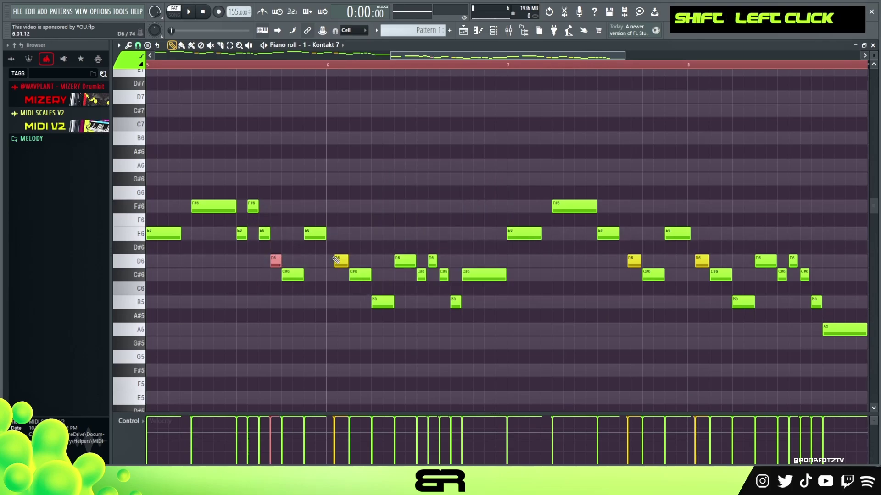
Replace the syncopated D6 and C#6 opening bar 6 with a run of short D6, E6, D6 and C#6 notes.
right_click(337, 261)
left_click(330, 261)
left_click(343, 234)
right_click(353, 273)
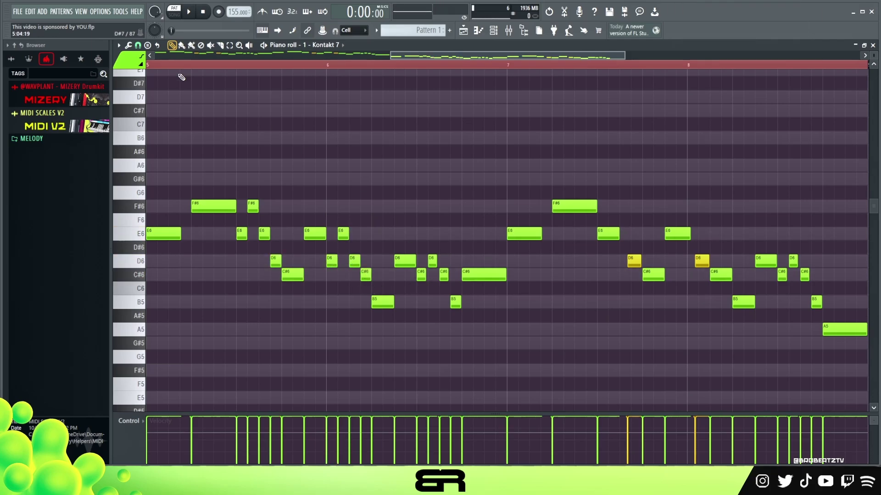
Play the reworked phrase from the start of bar 5 to check the new runs.
double_click(154, 68)
key("space")
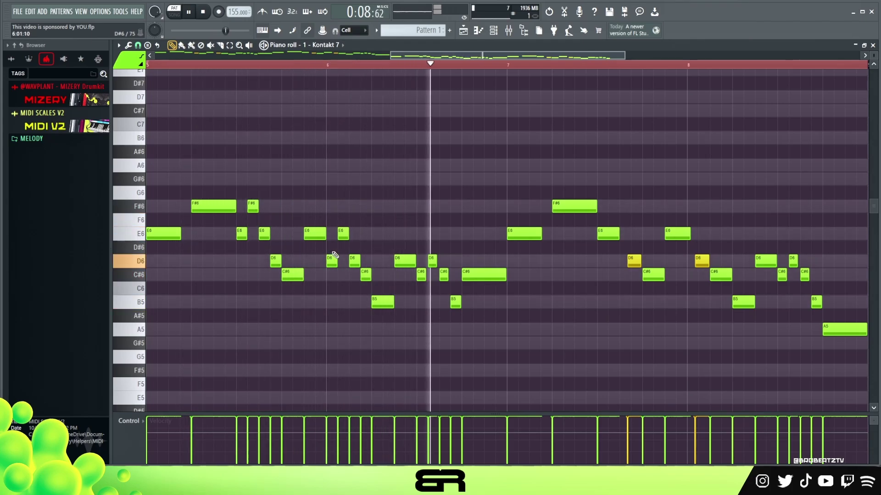
key("space")
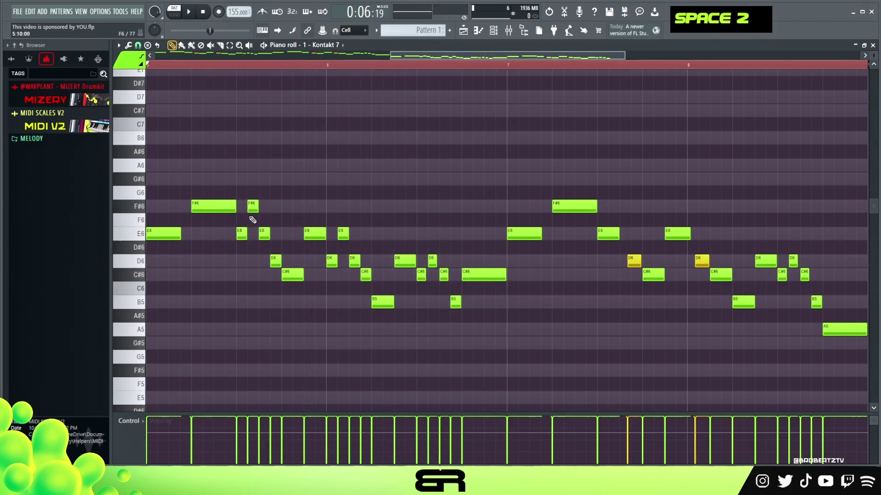
left_click(255, 206, "alt")
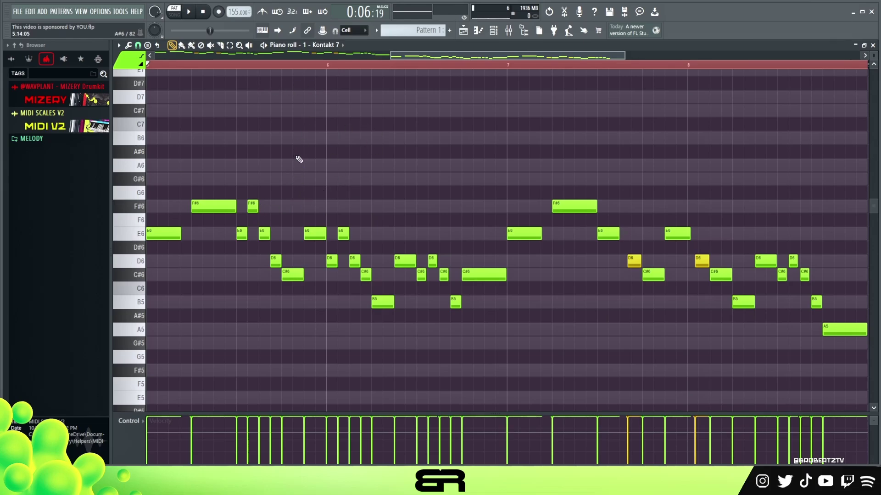
mouse_move(417, 54)
left_mouse_down()
mouse_move(398, 56)
mouse_move(412, 63)
left_mouse_up()
left_click_drag(210, 192, 288, 213)
right_click(327, 177)
key("space")
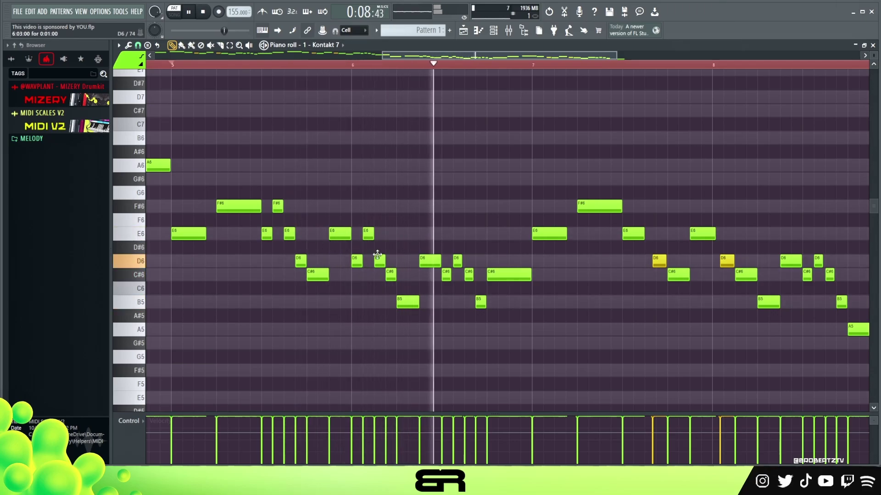
key("space")
Delete the notes of bars 7 and 8 and replace them with a copy of bars 5 and 6.
left_click_drag(402, 54, 432, 54)
left_click_drag(814, 362, 441, 174)
key("Delete")
left_click_drag(454, 348, 233, 175)
left_click_drag(232, 235, 592, 246)
Replace the long final note of bar 8 with an A5 of the same length.
left_click_drag(438, 58, 545, 61)
right_click(610, 196)
left_click(586, 277, "ctrl")
left_click_drag(585, 277, 585, 331)
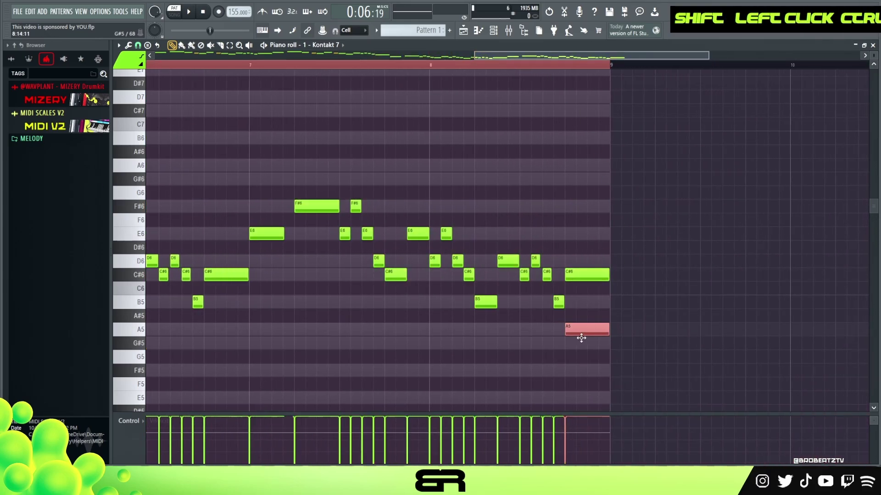
right_click(615, 254)
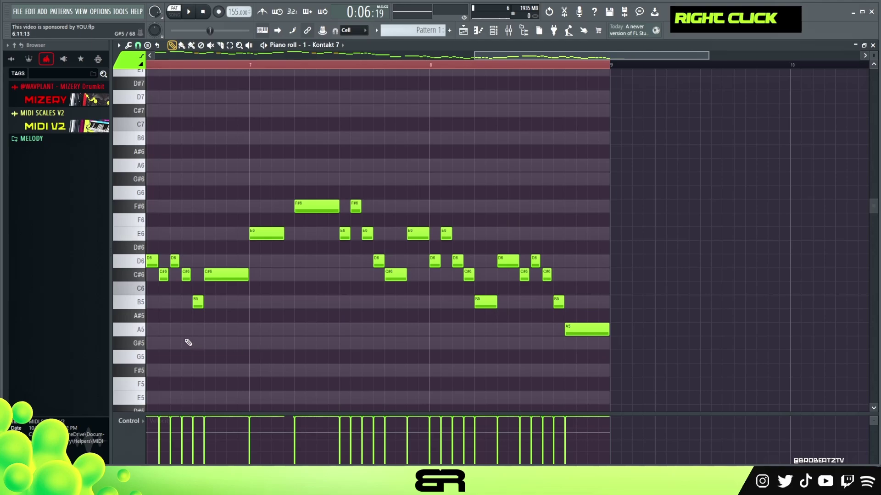
Play the full eight-bar melody from bar 1.
right_click(378, 107, "ctrl")
key("space")
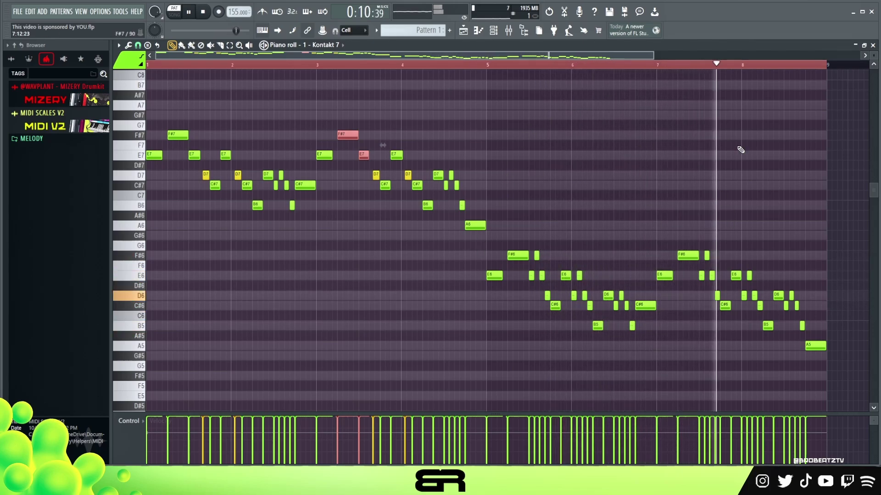
key("space")
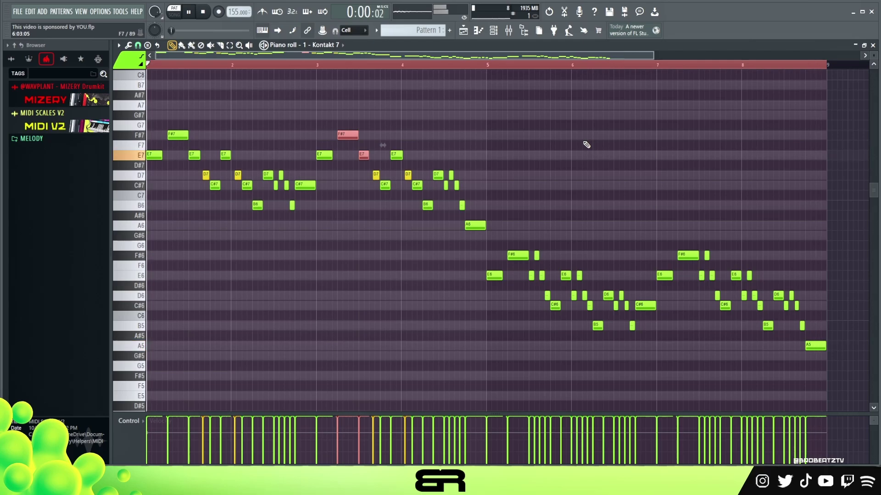
Copy the notes of the first Kontakt 7 channel and paste them into the Kontakt 7 #2 channel.
left_click(493, 31)
right_click(263, 132)
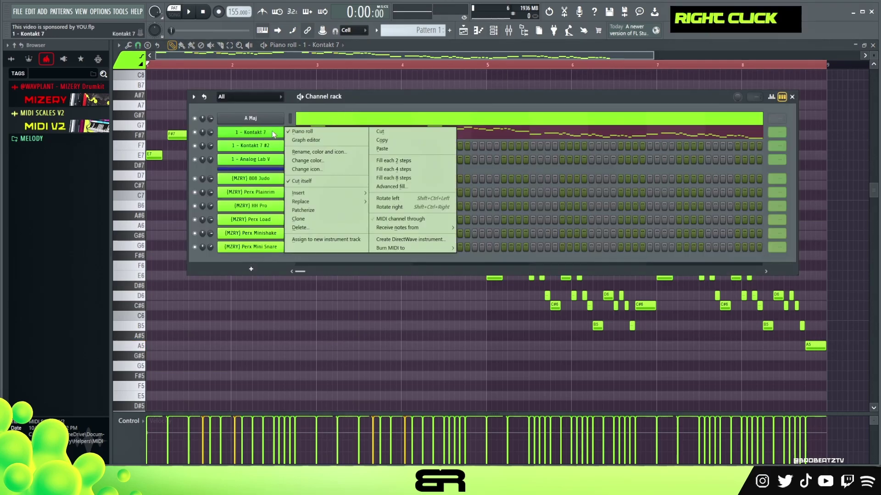
right_click(260, 145)
left_click(395, 162)
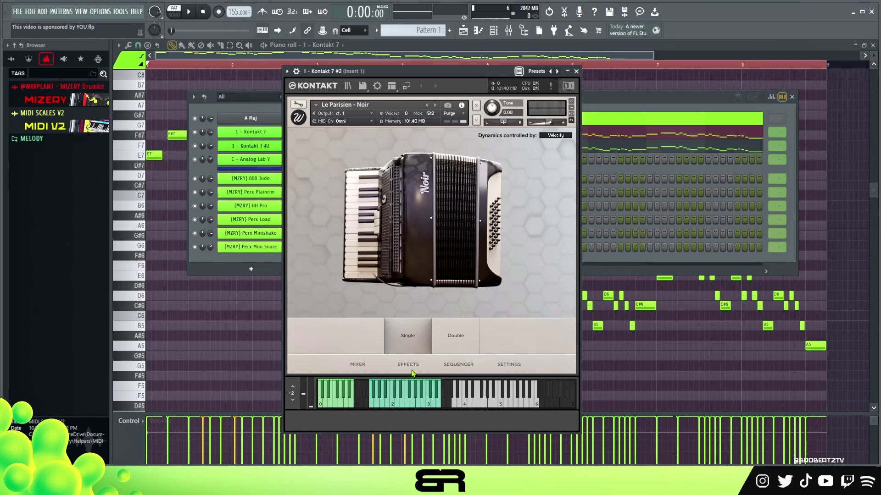
Inspect the Double setting of the first Kontakt 7 accordion and play both Kontakt 7 channels together.
left_click(258, 136)
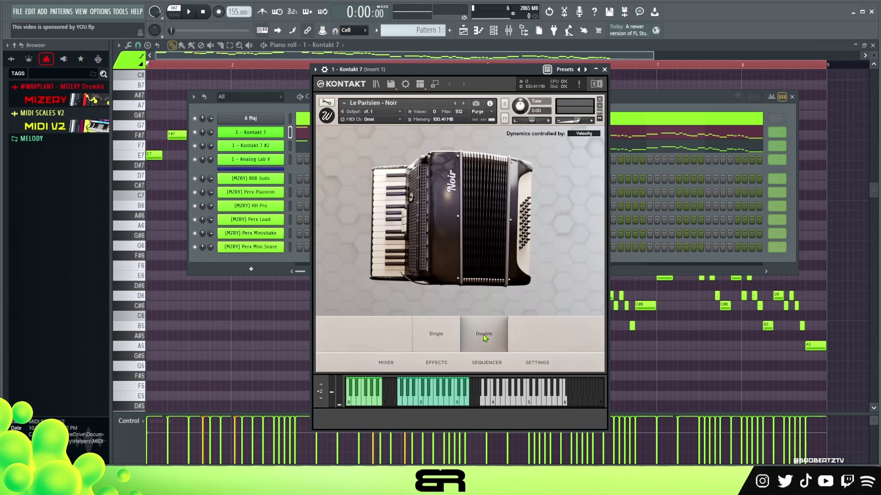
left_click(283, 110)
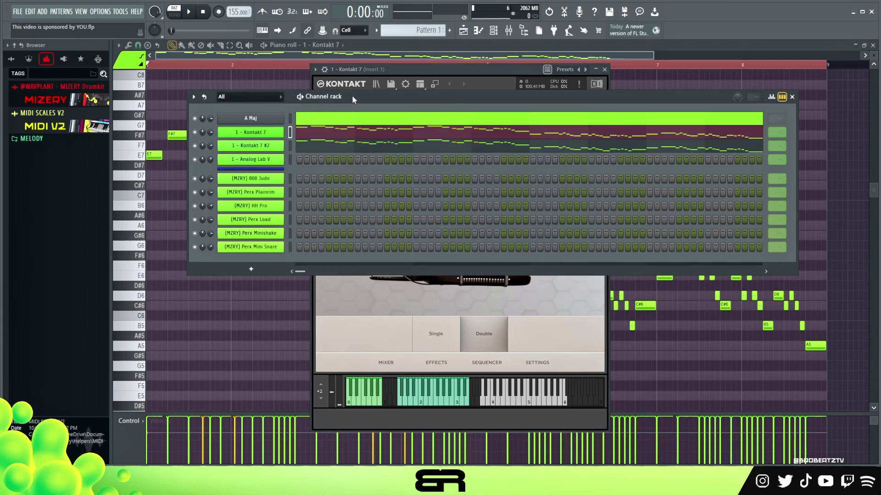
key("space")
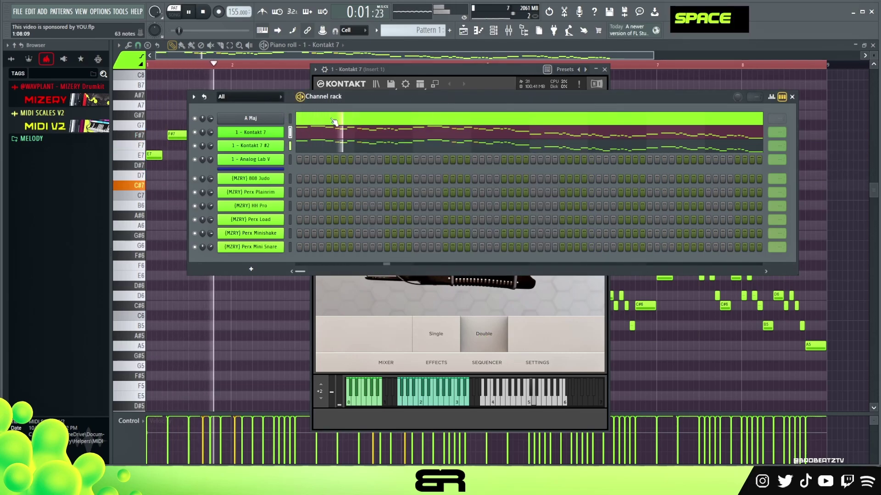
key("space")
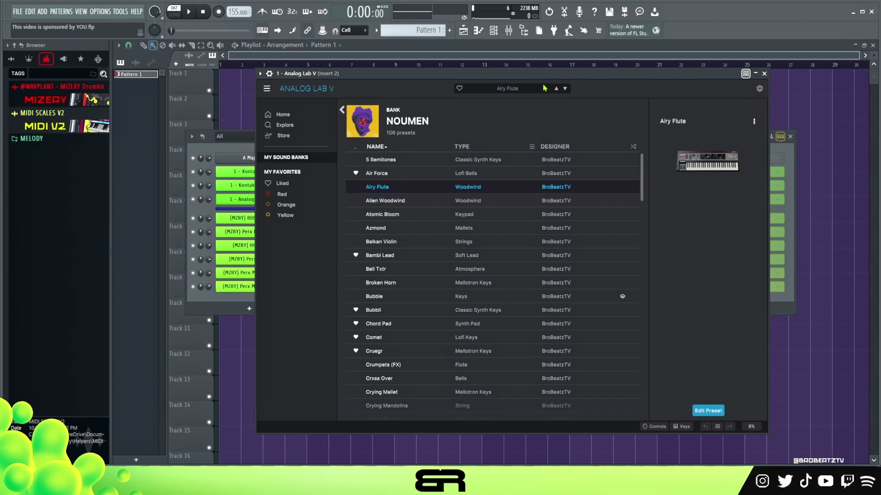
Move the Analog Lab V window clear of the channel rack and mute both Kontakt 7 channels.
left_click_drag(511, 70, 620, 72)
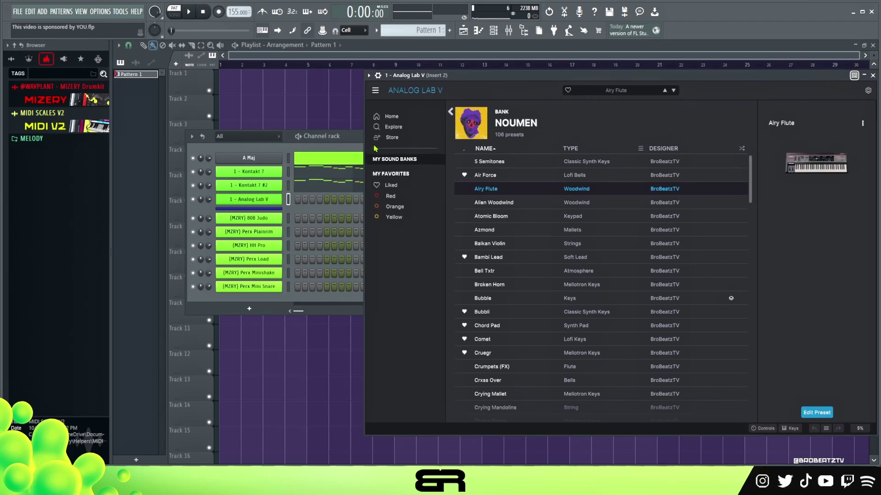
key("space")
key("space")
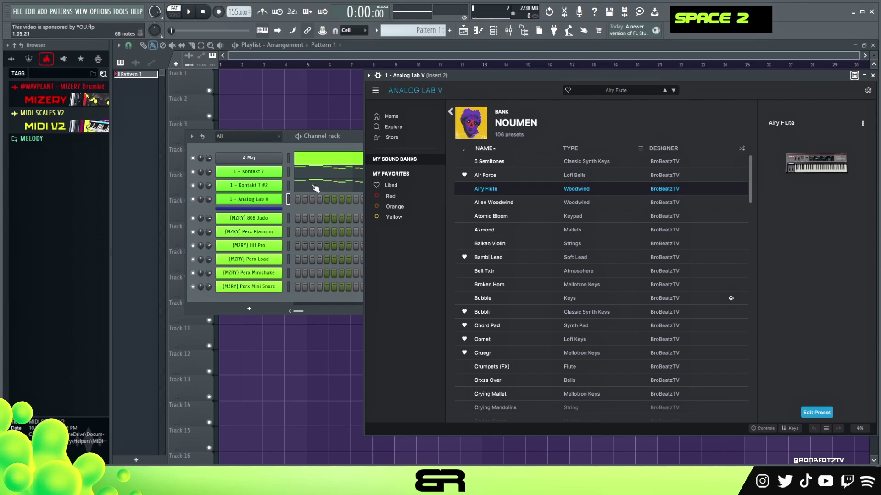
left_click(304, 146)
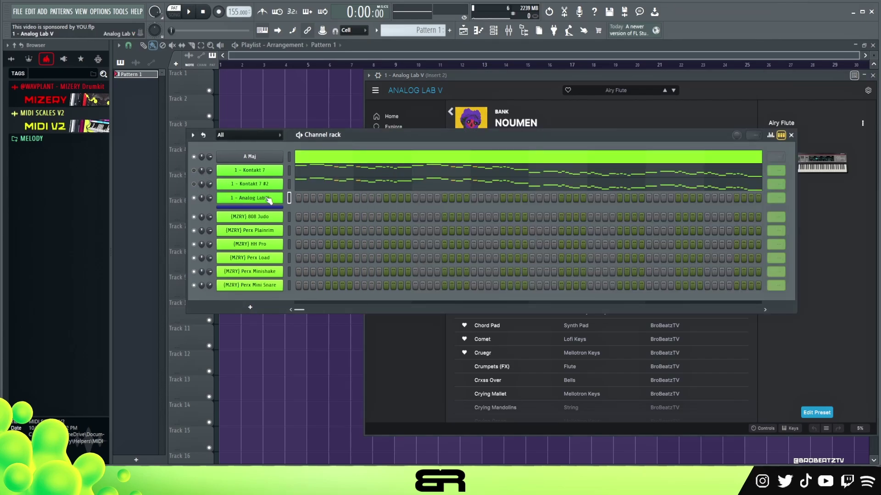
Try D7 and B6 harmony notes under the first F#7 in bar 1 of the Kontakt 7 melody and remove them.
left_click(309, 178)
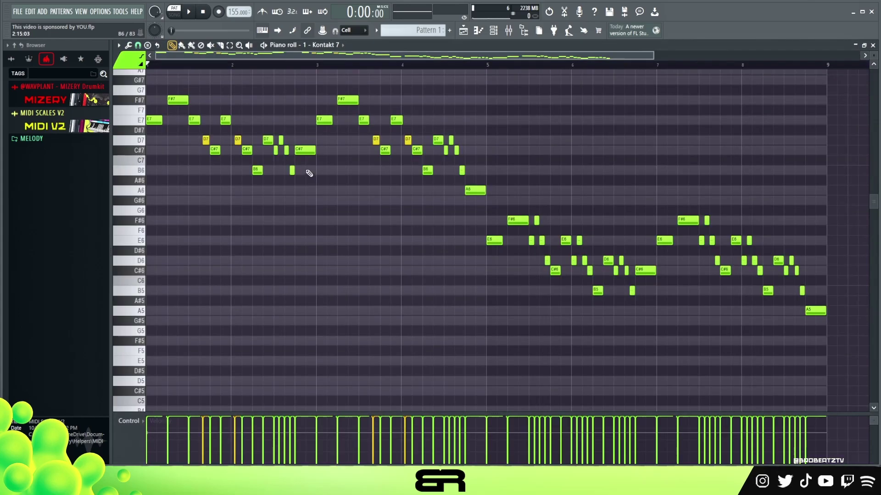
scroll(211, 117, "up", 2)
scroll(201, 67, "up", 3)
left_click_drag(218, 57, 199, 58)
scroll(214, 149, "up", 2)
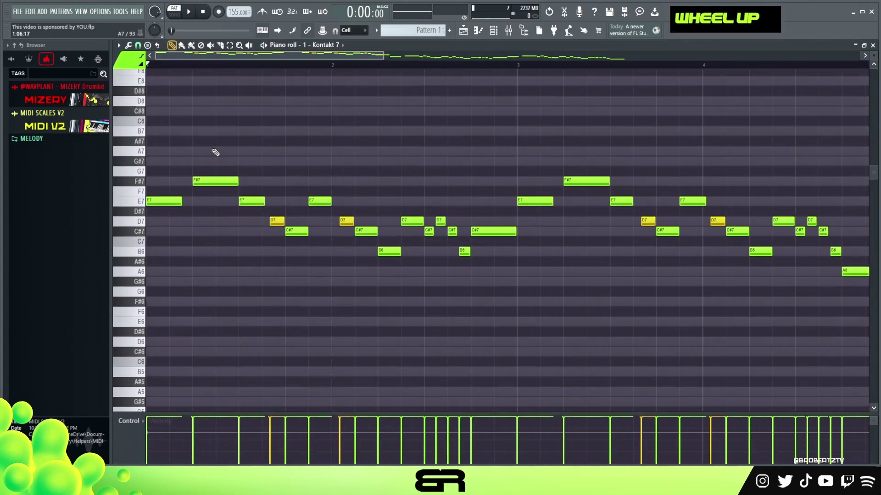
scroll(875, 58, "up", 3)
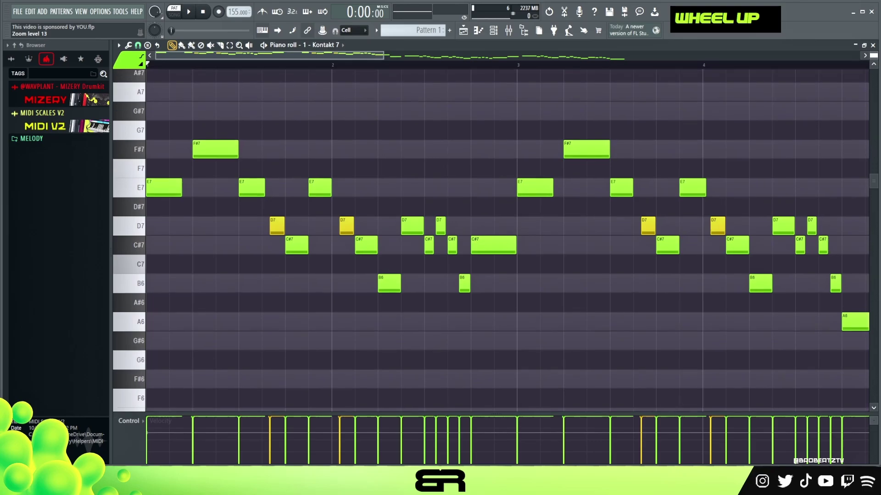
left_click_drag(193, 138, 235, 125)
left_click_drag(384, 285, 470, 302)
right_click(367, 282)
mouse_move(369, 280)
left_mouse_down()
mouse_move(388, 287)
mouse_move(200, 271)
mouse_move(198, 208)
left_mouse_up()
right_click(386, 295)
right_click(239, 301)
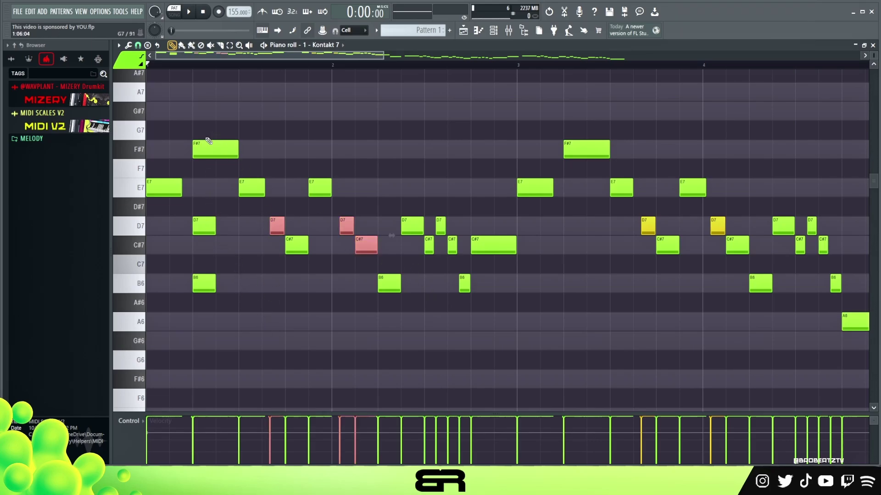
right_click(226, 262)
right_click(205, 226)
right_click(203, 281)
Try C#7 and A6 harmony notes under the first E7 in bar 1 and remove them.
left_click(168, 196, "ctrl")
left_click_drag(159, 190, 162, 319)
left_click_drag(181, 225, 168, 290)
left_click(158, 324, "shift")
left_click_drag(158, 324, 204, 323)
right_click(204, 322)
right_click(198, 246)
right_click(172, 246)
right_click(172, 322)
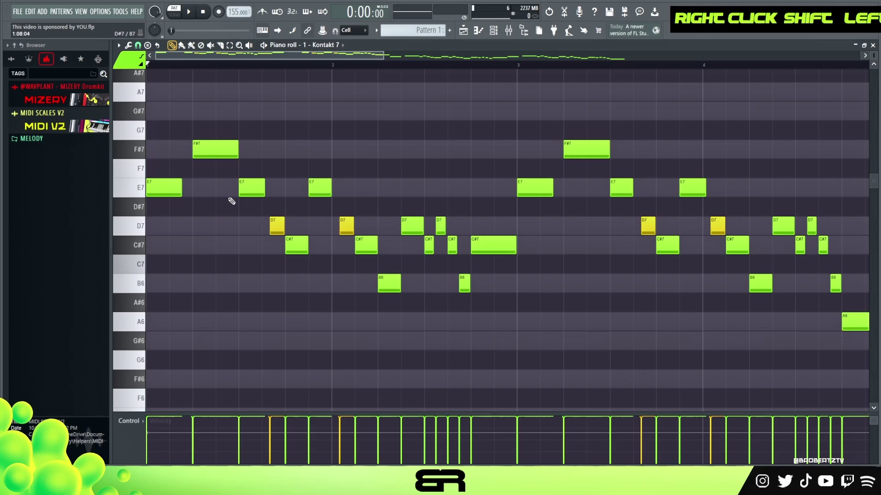
In the Analog Lab V piano roll, enter B5–D6 on beat 1, B5–C#6 on beat 3 and D6 on beat 4 of bar 1, and play them.
left_click(494, 33)
right_click(275, 194)
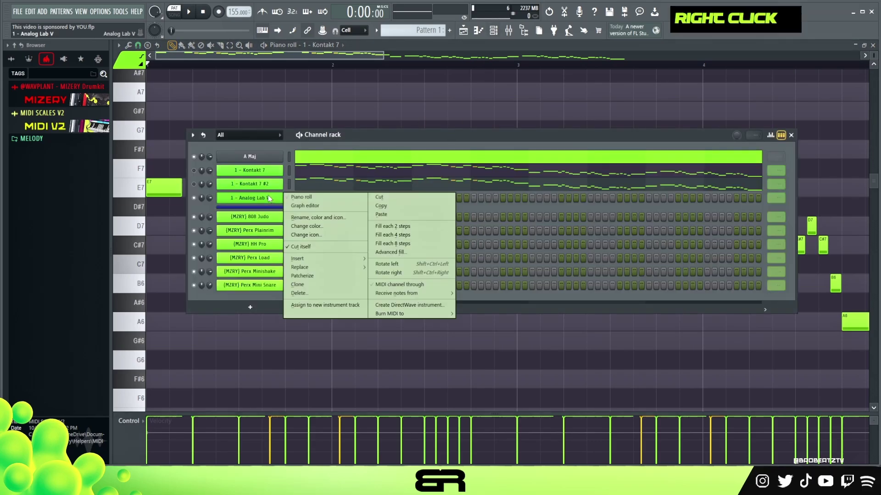
left_click(305, 197)
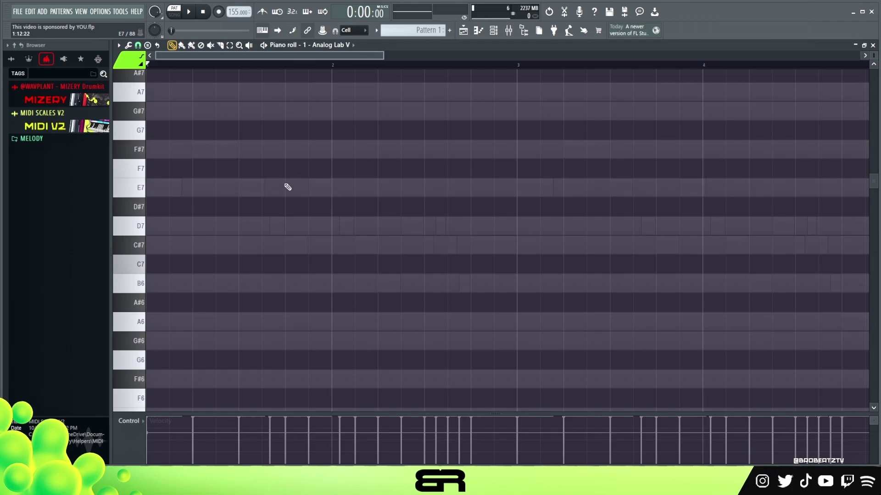
scroll(215, 277, "down", 3)
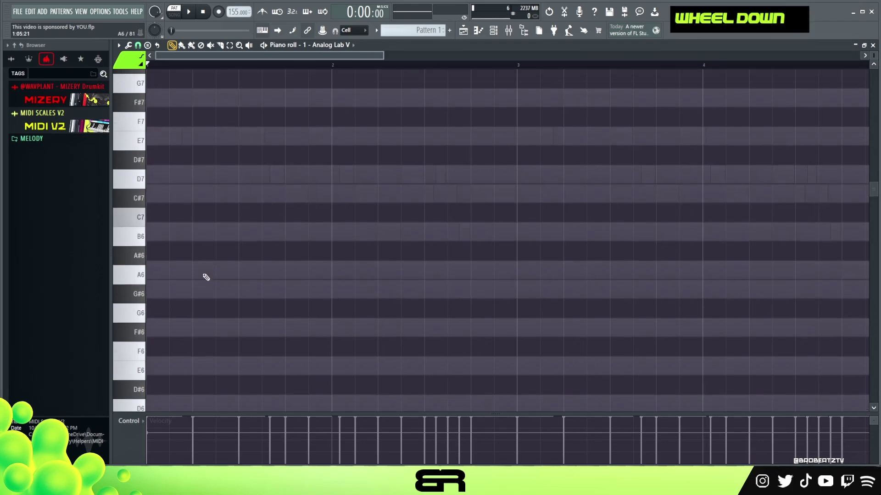
scroll(206, 271, "down", 1)
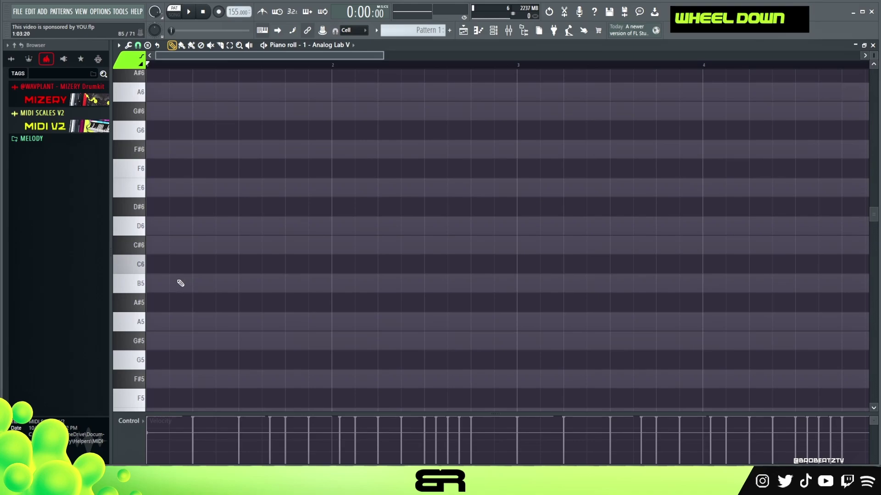
left_click(176, 284)
left_click_drag(181, 285, 265, 274)
left_click(294, 252)
left_click_drag(258, 230, 260, 260)
left_click(261, 245)
key("space")
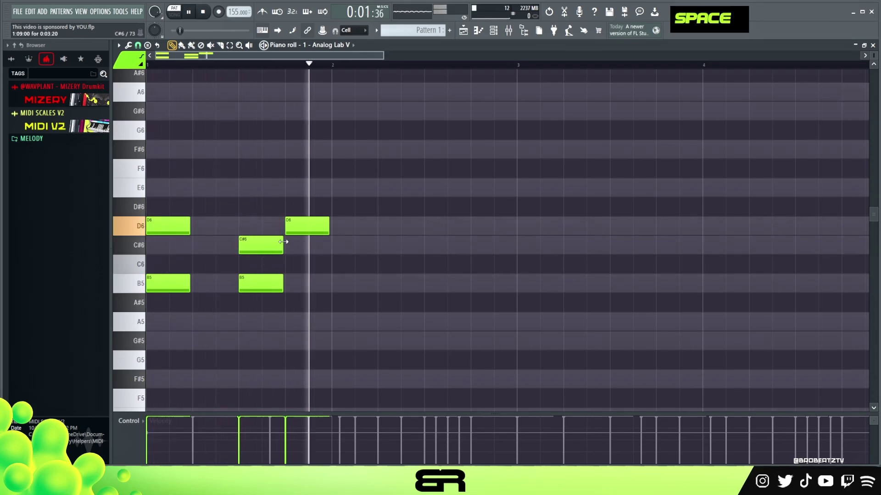
key("space")
Quantize the bar 1 notes to full beat length and duplicate the one-bar pattern three times to fill bars 1 to 4.
key("ctrl+q")
key("ctrl+a")
key("ctrl+d")
left_click_drag(325, 209, 156, 307, "ctrl")
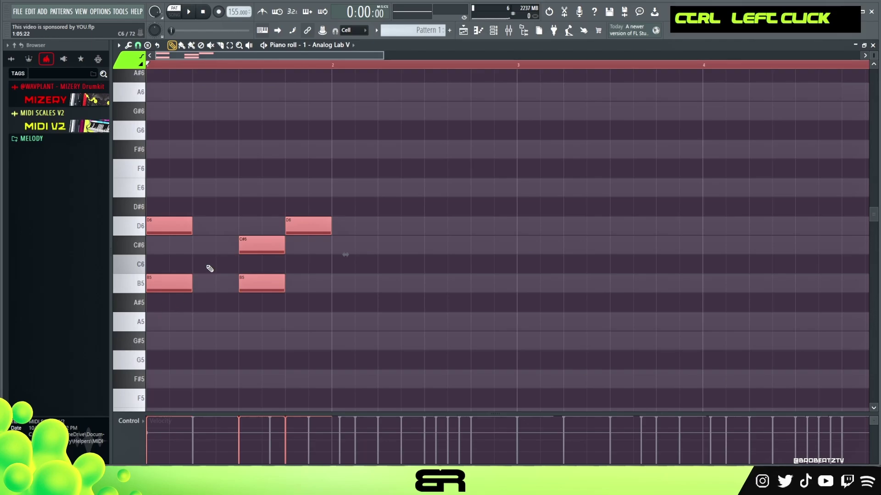
double_click(224, 67)
left_click_drag(318, 181, 148, 311)
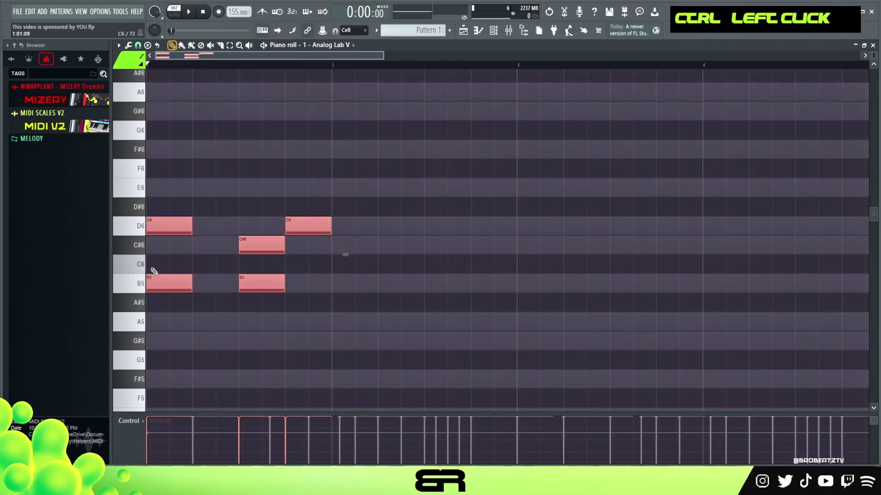
key("ctrl+b")
key("ctrl+b")
key("ctrl+b")
Copy the B5–D6 pair up to the start of bar 3 as added F#6 and A6 notes.
right_click(341, 183, "ctrl")
left_click_drag(277, 57, 130, 76)
left_click(162, 225, "ctrl")
left_click_drag(162, 226, 172, 280, "shift")
right_click(231, 169, "ctrl")
left_click_drag(198, 83, 525, 151, "ctrl")
scroll(377, 75, "down", 2)
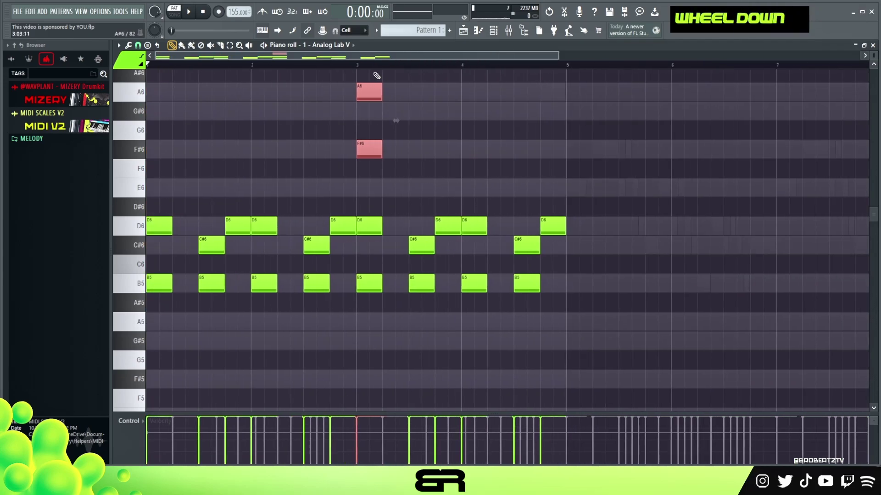
Extend the pattern to eight bars with the A6 at bar 5 and F#6 at bars 3 and 7, and play it.
right_click(412, 99)
left_click_drag(369, 92, 579, 92)
left_click_drag(549, 122, 95, 315, "ctrl")
mouse_move(159, 227)
left_mouse_down("shift")
mouse_move(562, 246)
mouse_move(586, 241)
mouse_move(578, 234)
left_mouse_up("shift")
right_click(560, 196)
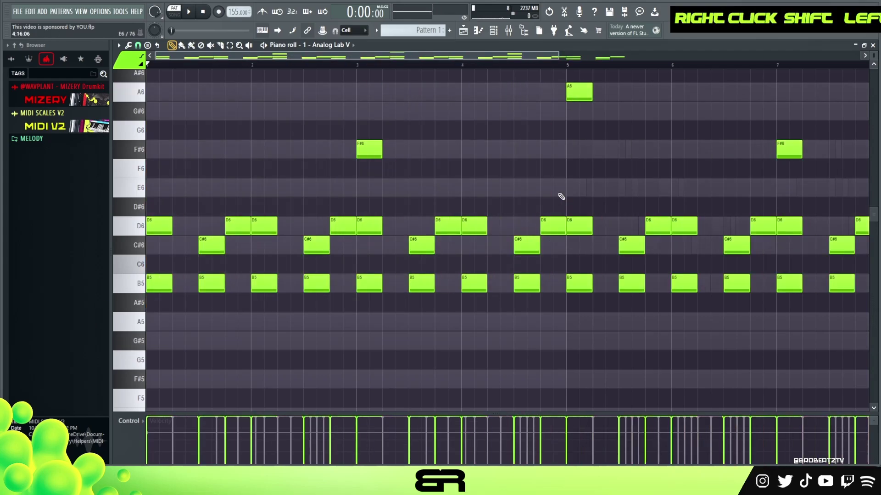
right_click(370, 163, "ctrl")
right_click(360, 171, "ctrl")
key("space")
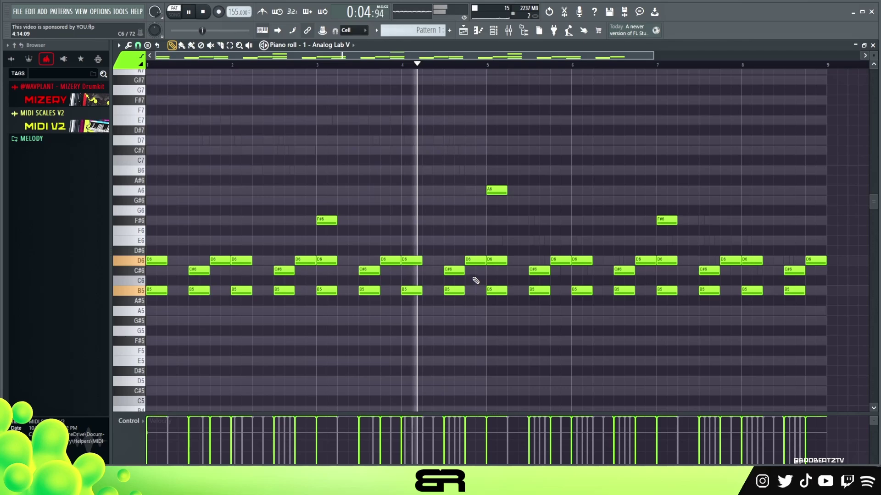
key("space")
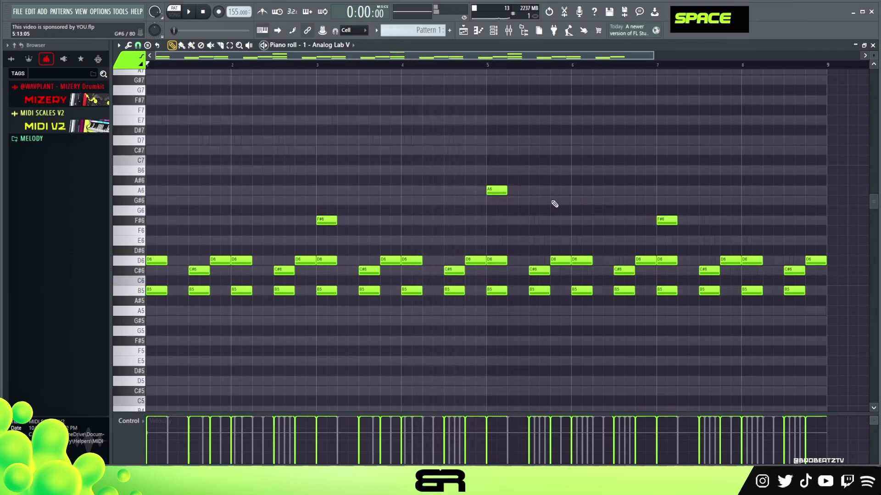
Select the Polka Mel track in the Mixer and audition it without its effects.
left_click(485, 31)
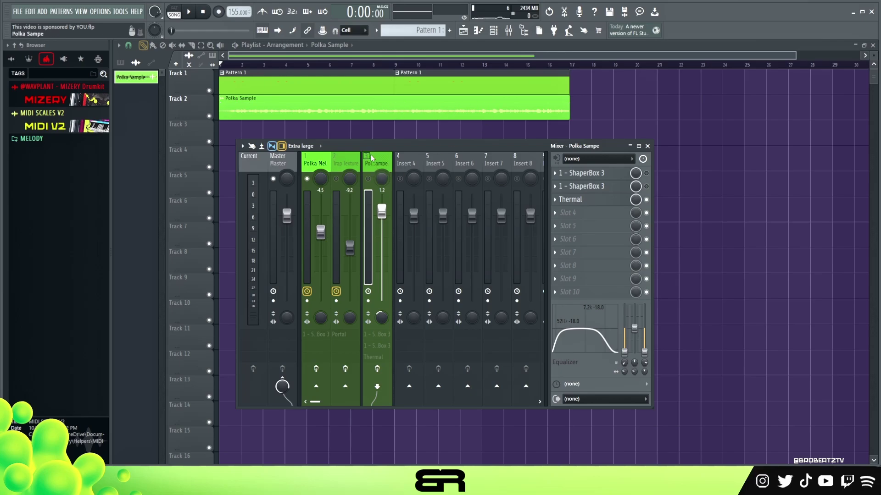
left_click(317, 162)
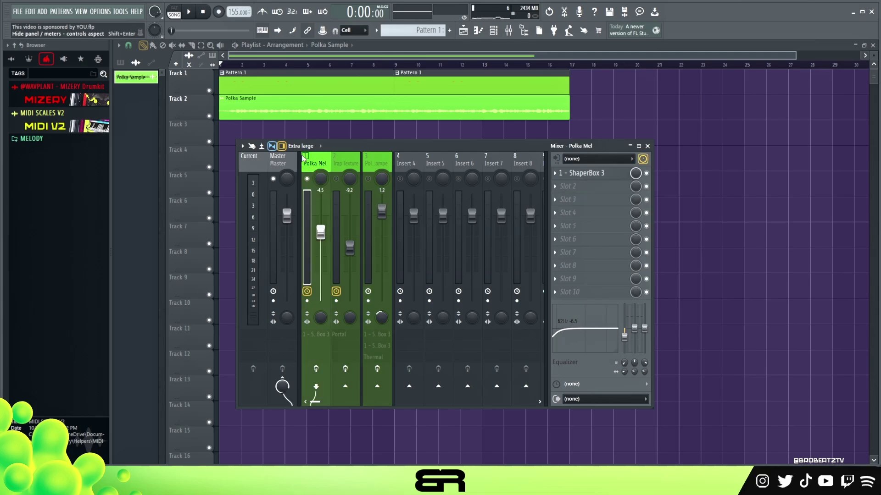
key("space")
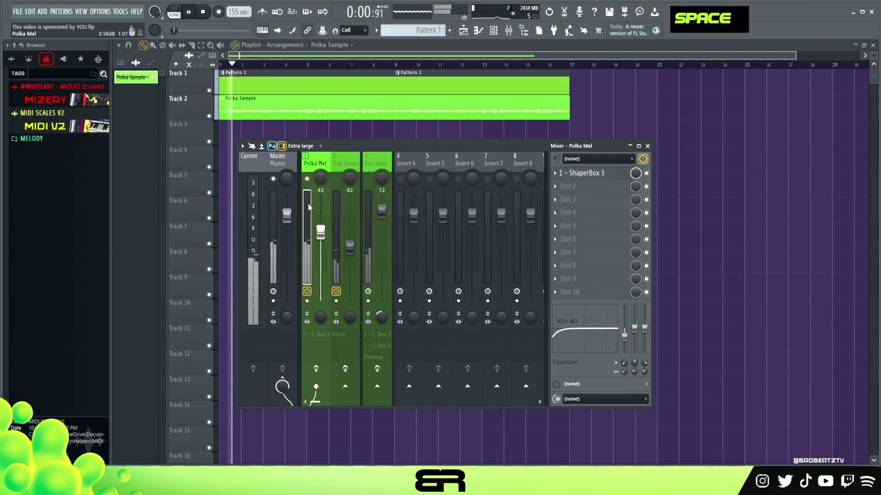
key("space")
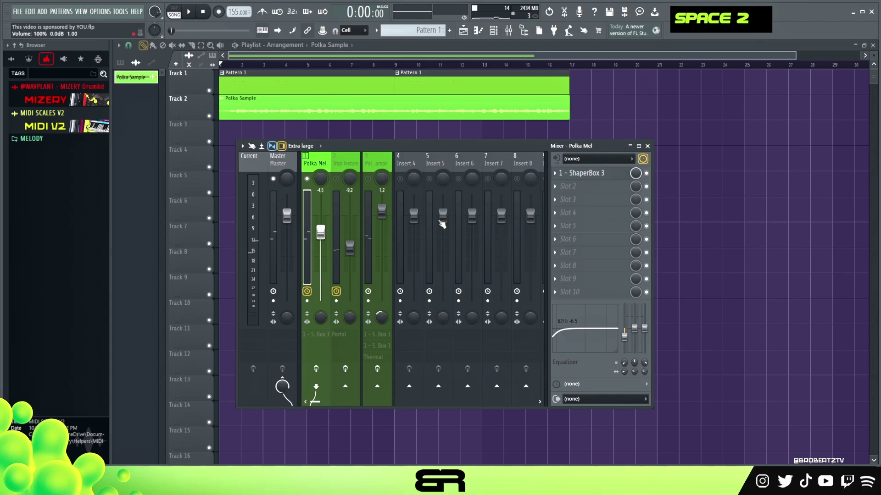
Examine the Time and Filter curves in Polka Mel's ShaperBox 3 and play the track with the effect enabled.
left_click(581, 174)
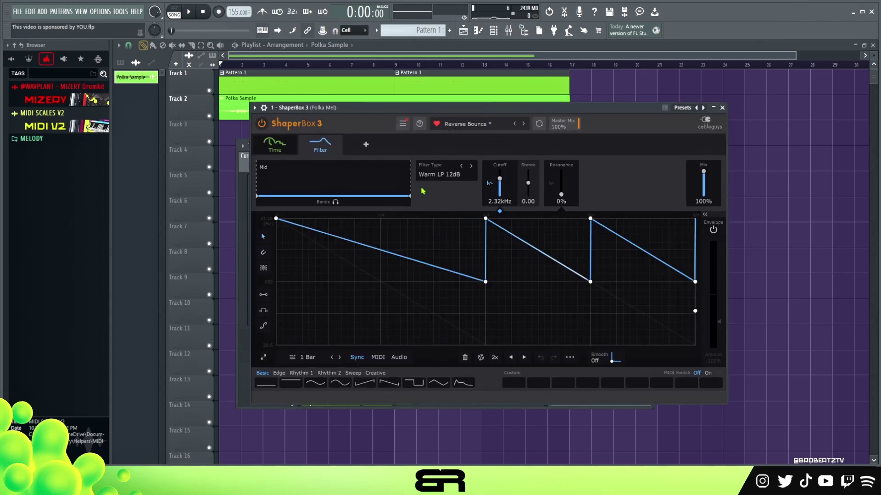
left_click(274, 148)
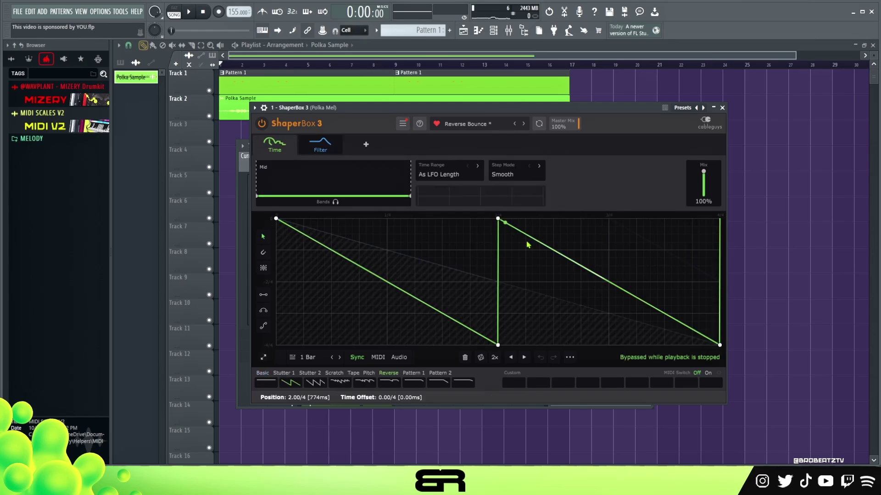
left_click(320, 145)
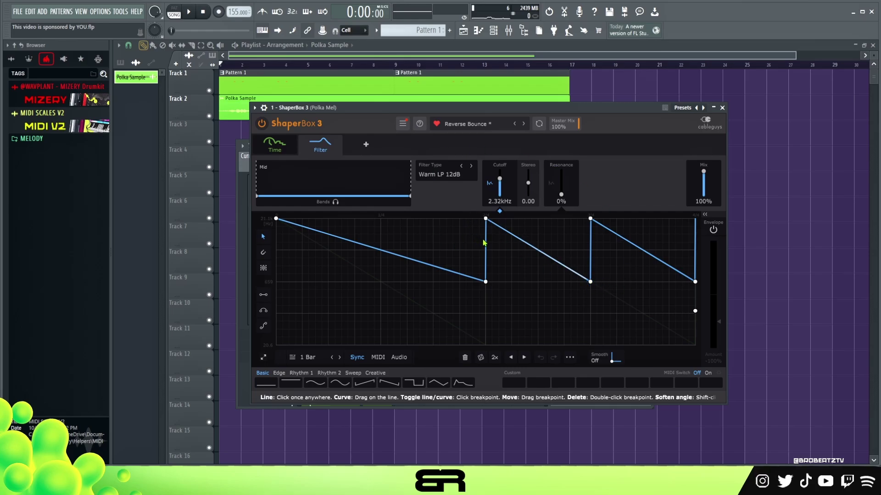
left_click_drag(454, 107, 572, 140)
key("space")
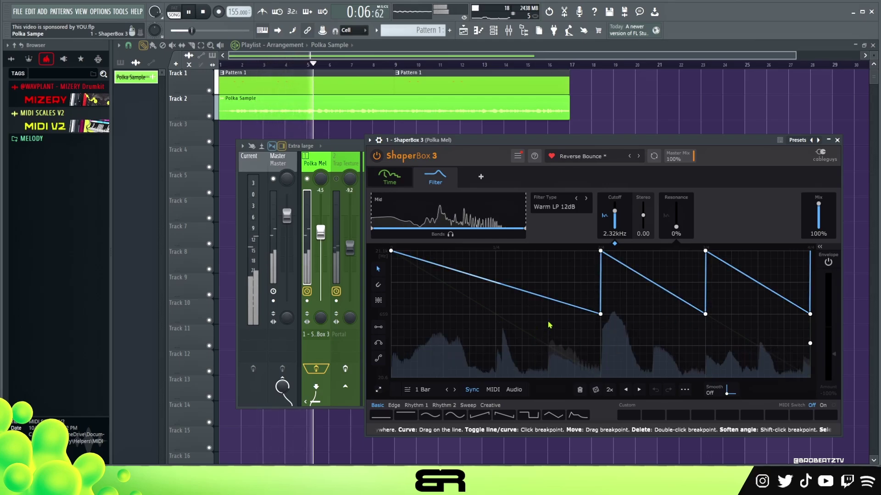
key("space")
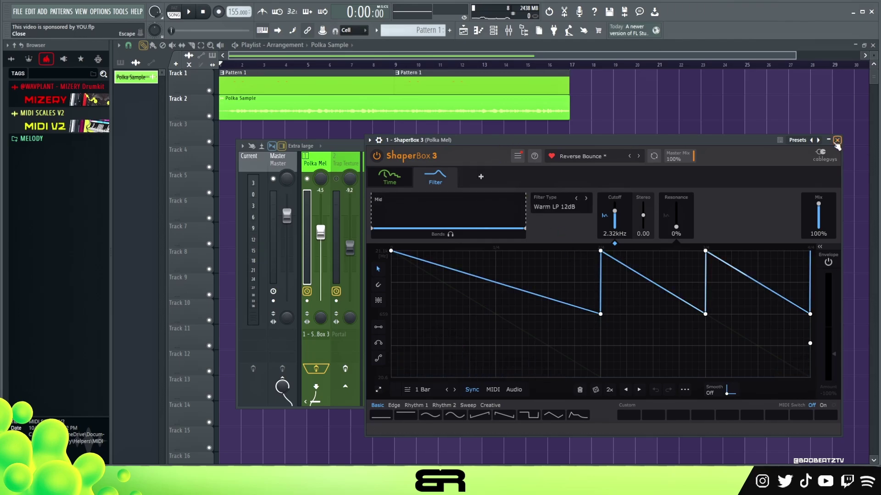
left_click(837, 141)
Examine the Trifecta Synthwave preset in Portal on the Trap Texture track and close the plugin.
left_click(341, 178)
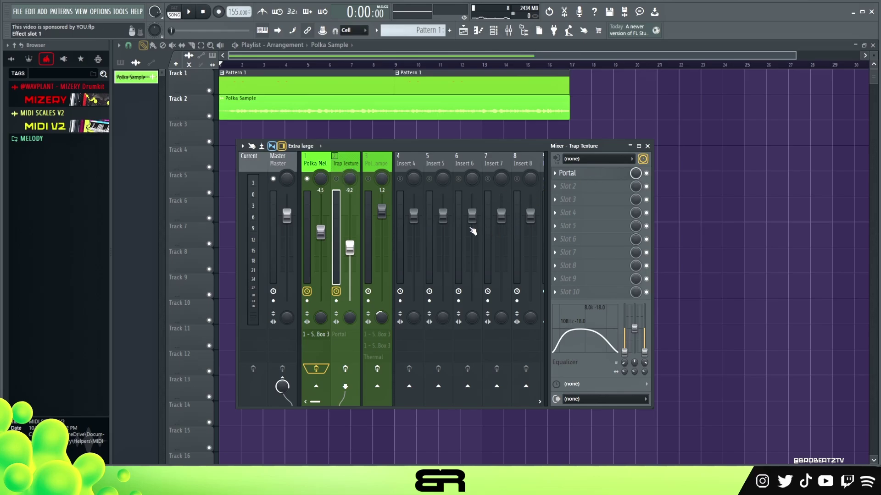
left_click(567, 173)
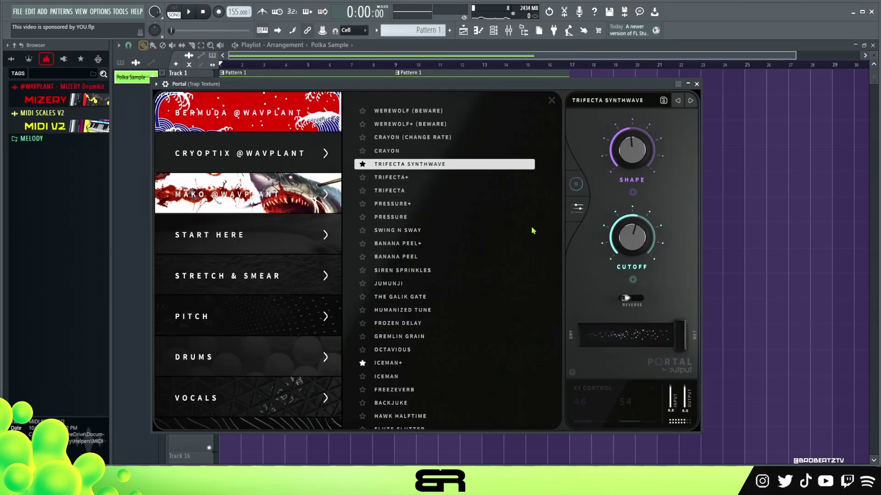
left_click(366, 165)
left_click(696, 84)
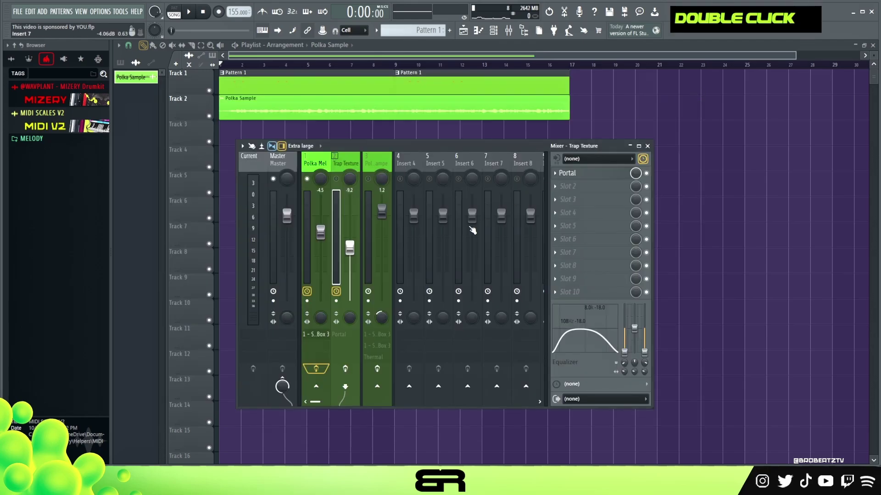
Solo Trap Texture, audition it without and with Portal, and set its volume to -8.4 dB.
right_click(336, 178)
key("space")
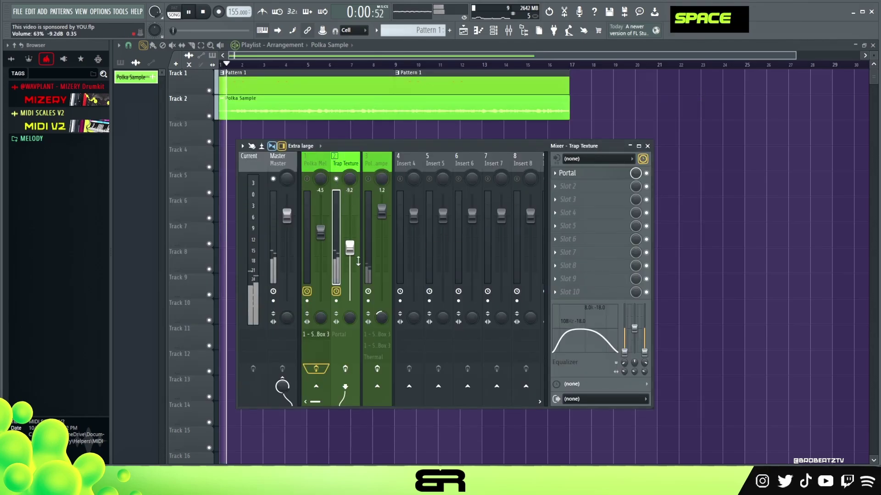
key("space")
key("space")
left_click_drag(349, 248, 351, 215)
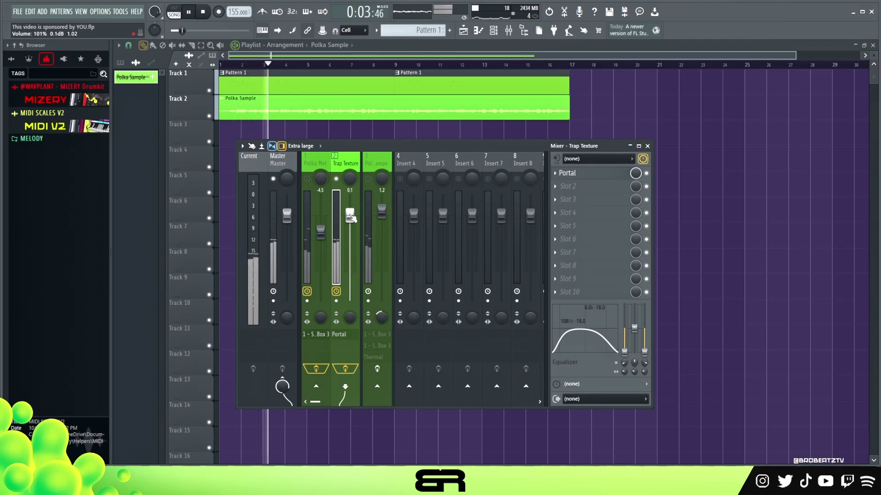
key("space")
left_click_drag(351, 215, 350, 241)
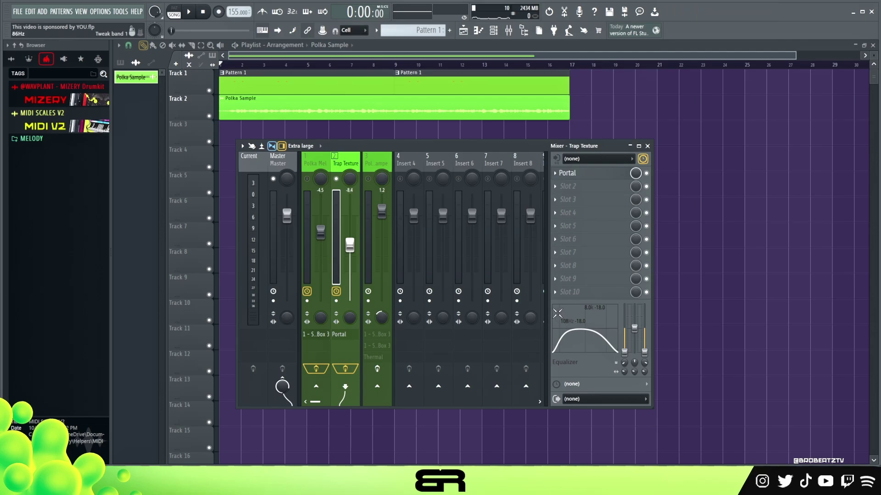
Unmute the Polka Mel track and play it together with Trap Texture.
mouse_move(350, 147)
left_mouse_down()
mouse_move(334, 131)
mouse_move(340, 137)
left_mouse_up()
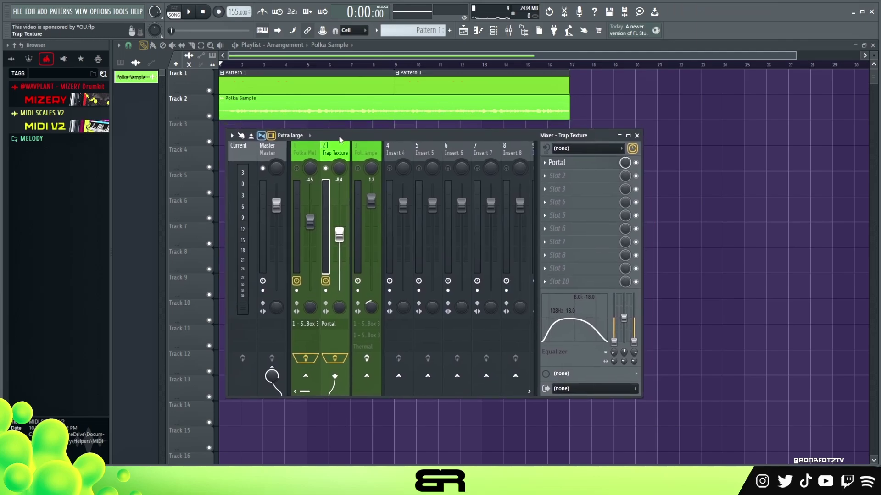
left_click(300, 168)
mouse_move(363, 138)
left_mouse_down()
mouse_move(389, 173)
mouse_move(364, 144)
left_mouse_up()
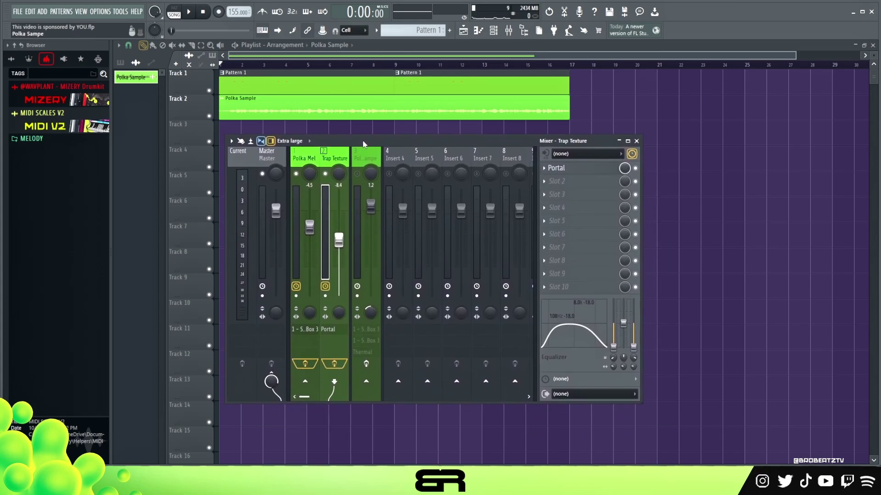
key("space")
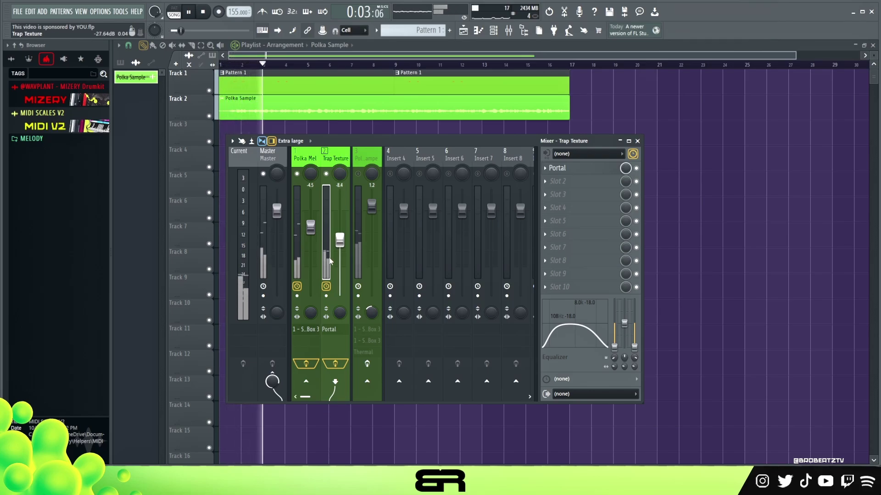
key("space")
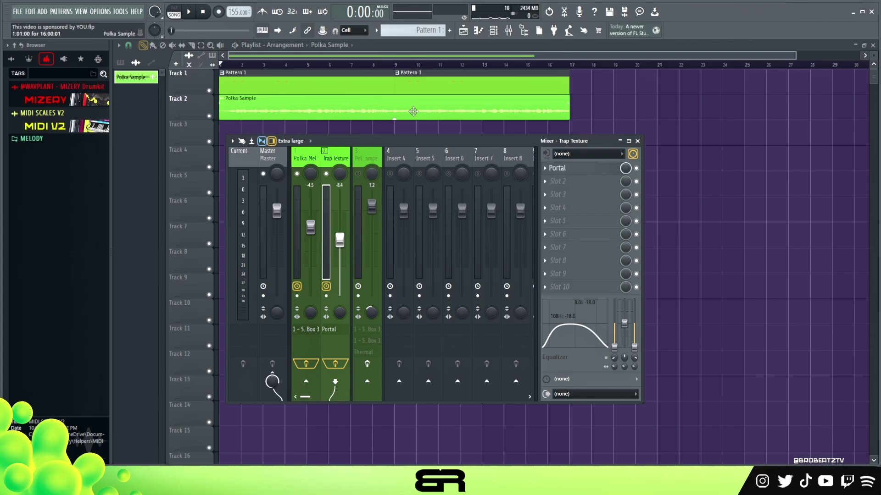
Unmute and select the Polka Sampe track while muting the Polka Mel and Trap Texture tracks.
left_click(357, 174)
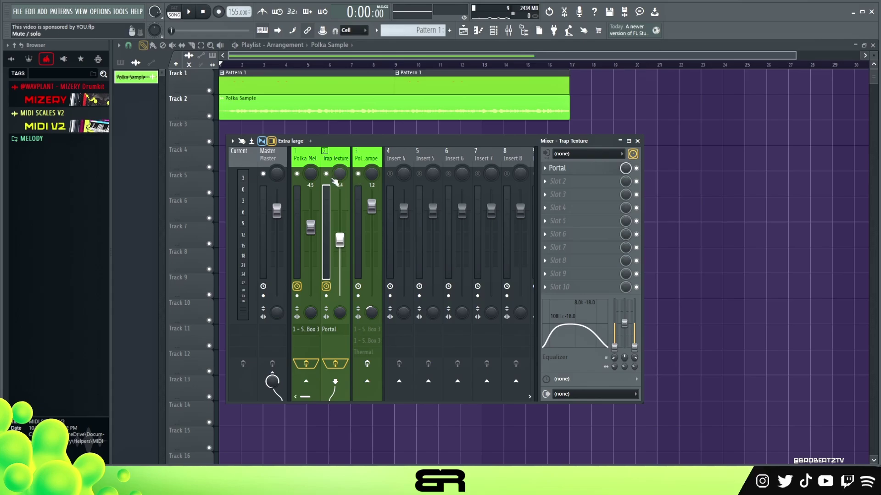
left_click(327, 174)
left_click(297, 174)
left_click(365, 156)
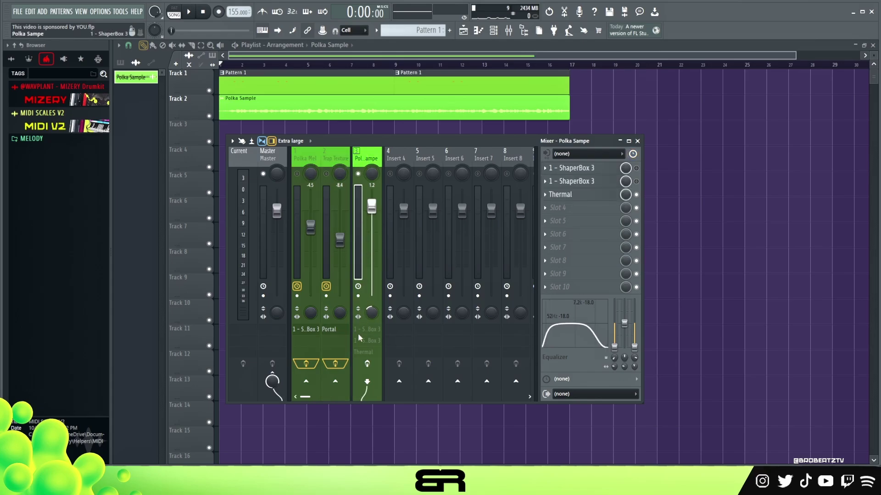
Check Thermal's Melody Flanger preset on Polka Sampe and compare the track's playback with effects off and on, leaving them on.
left_click(367, 362)
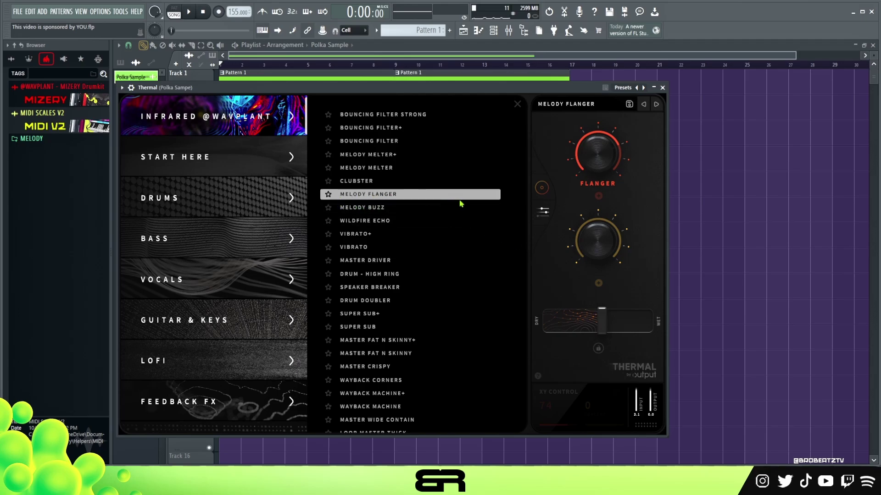
left_click(663, 88)
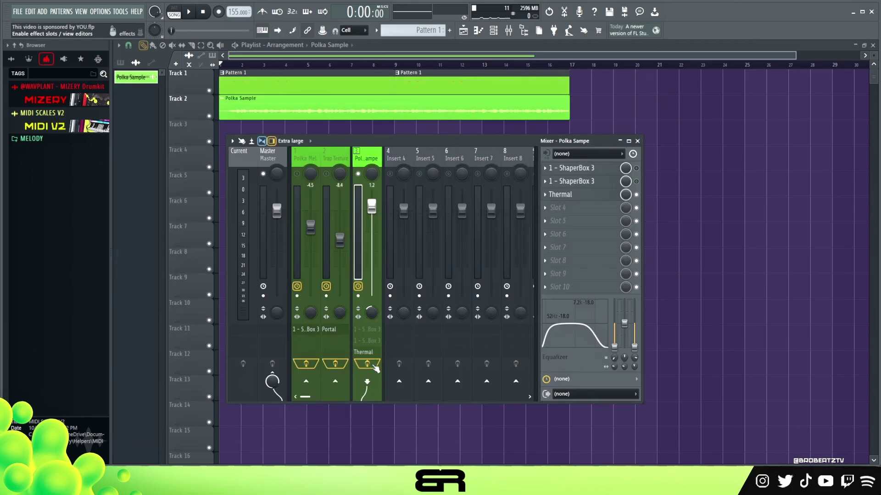
key("space")
left_click(367, 363)
left_click(367, 364)
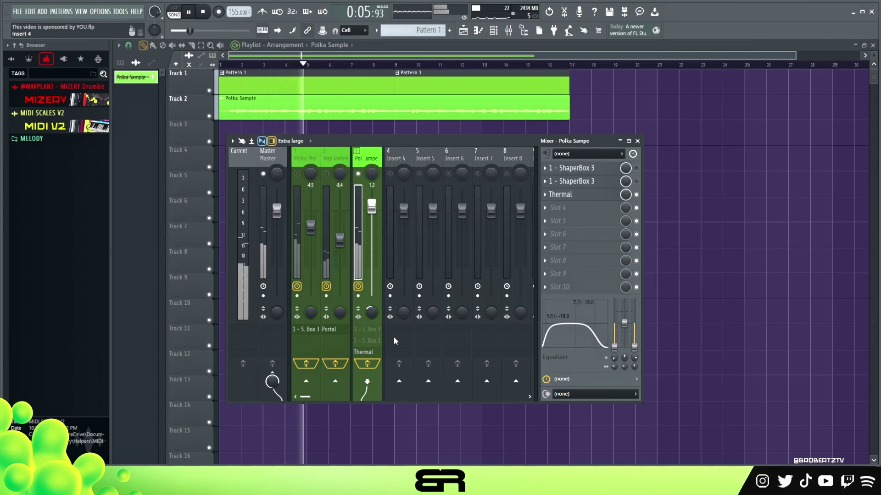
key("space")
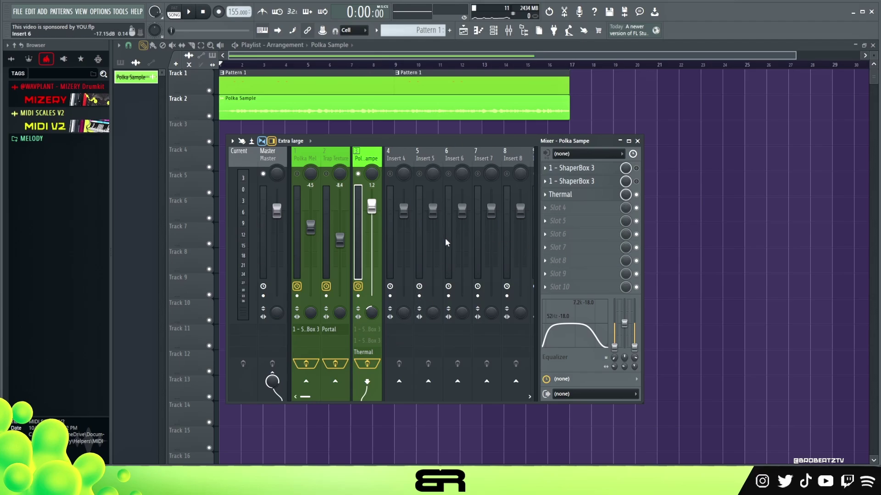
Check the presets loaded in both ShaperBox 3 effects on Polka Sampe and look through the Stutter & Repeat preset list.
left_click(617, 179)
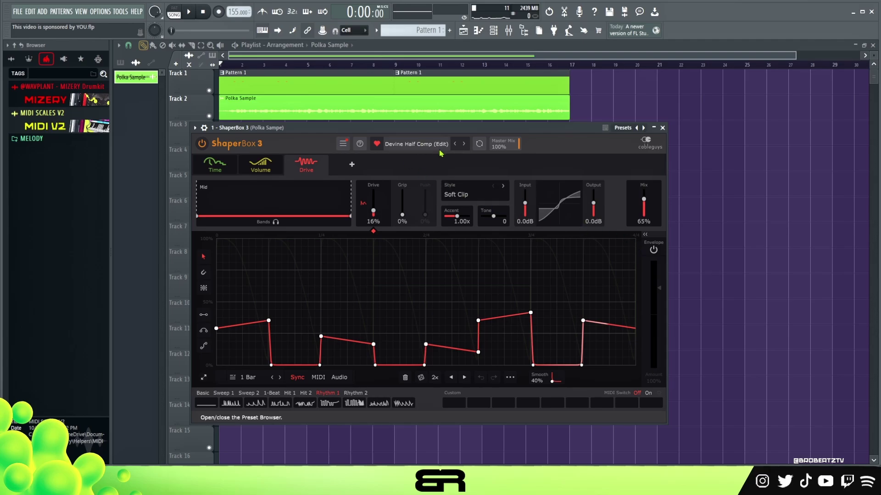
mouse_move(299, 167)
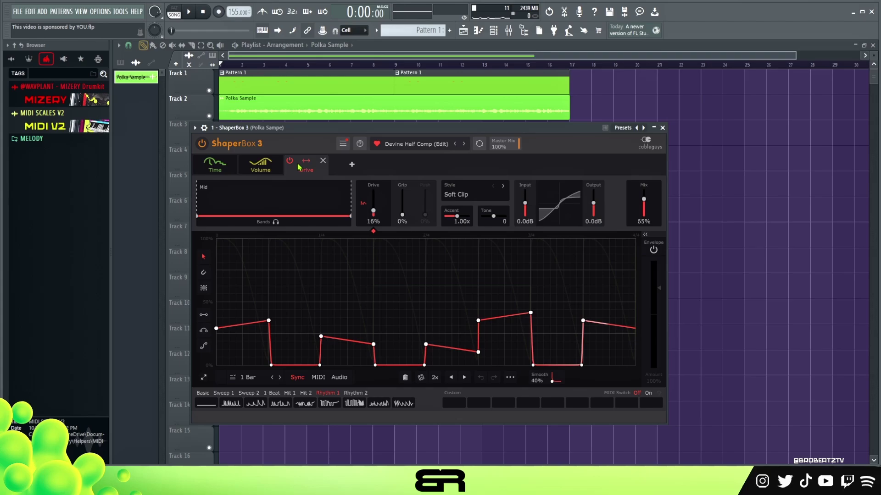
left_click(416, 144)
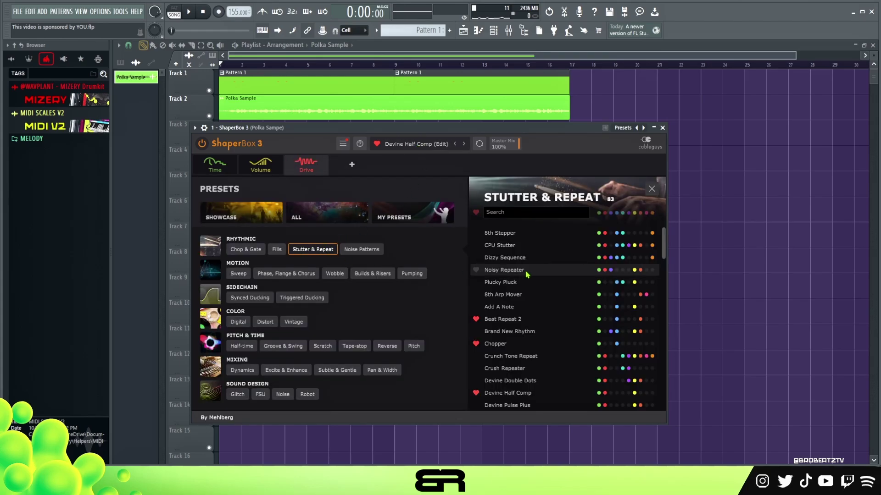
scroll(523, 285, "down", 3)
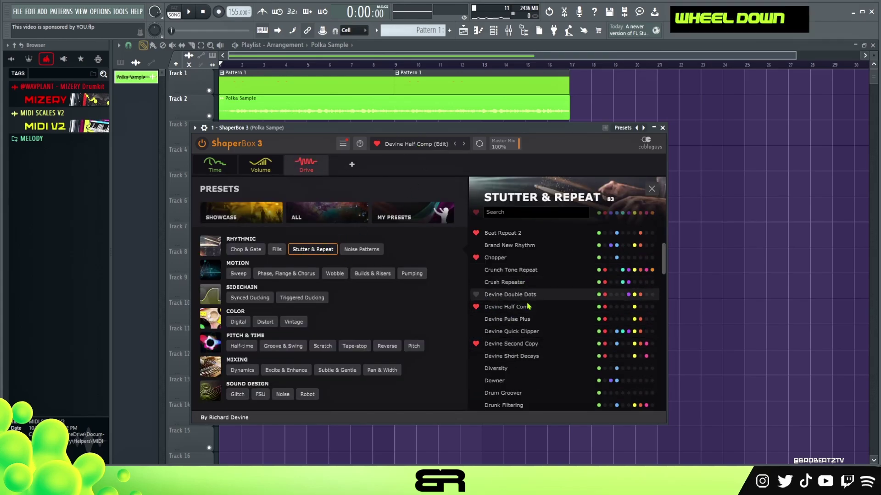
left_click(662, 128)
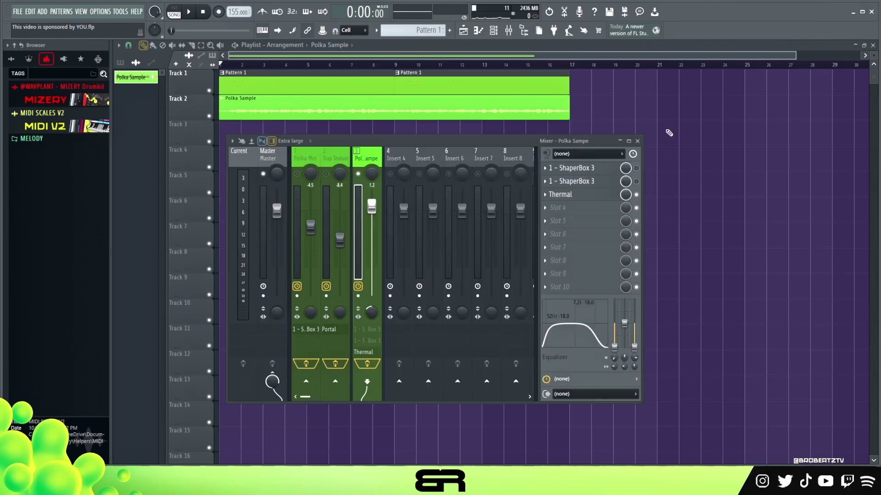
left_click(577, 185)
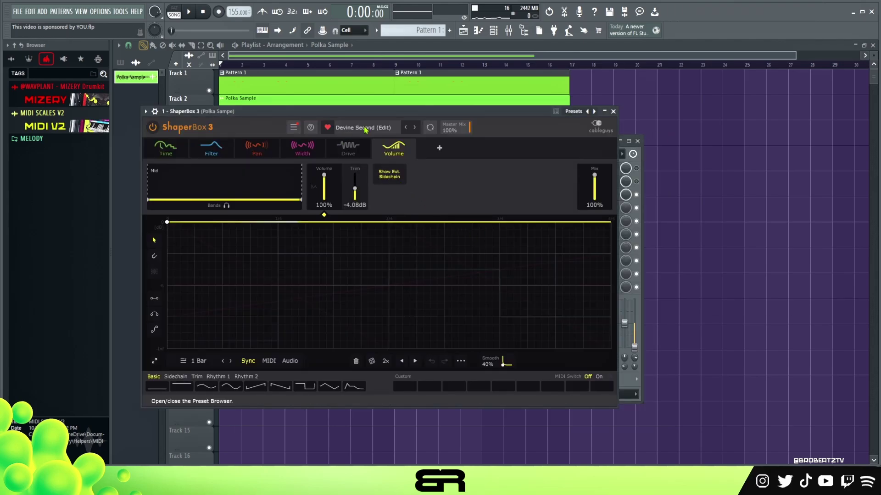
left_click(613, 111)
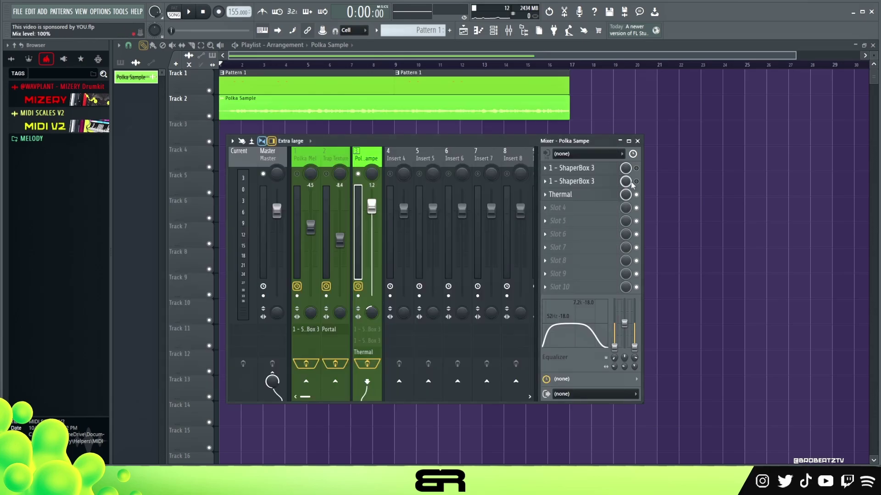
Play Polka Sampe with the first ShaperBox 3 effect enabled, and switch that effect off again.
left_click(636, 181)
key("space")
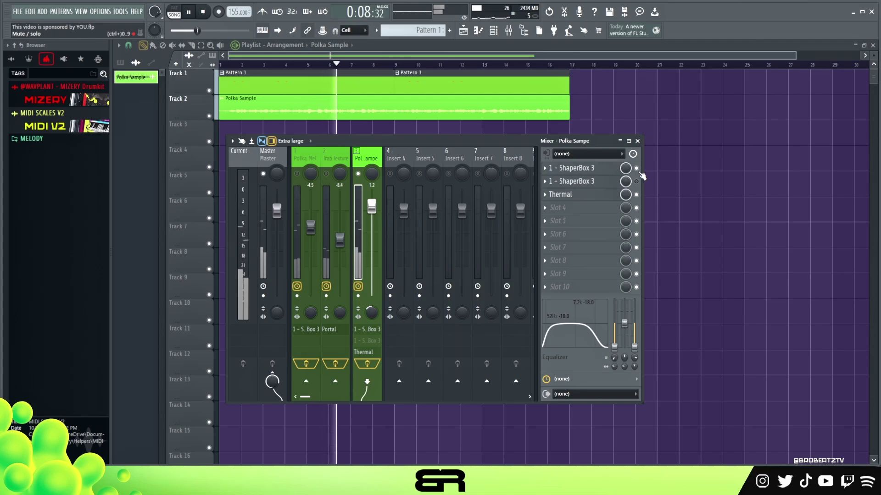
left_click(636, 169)
key("space")
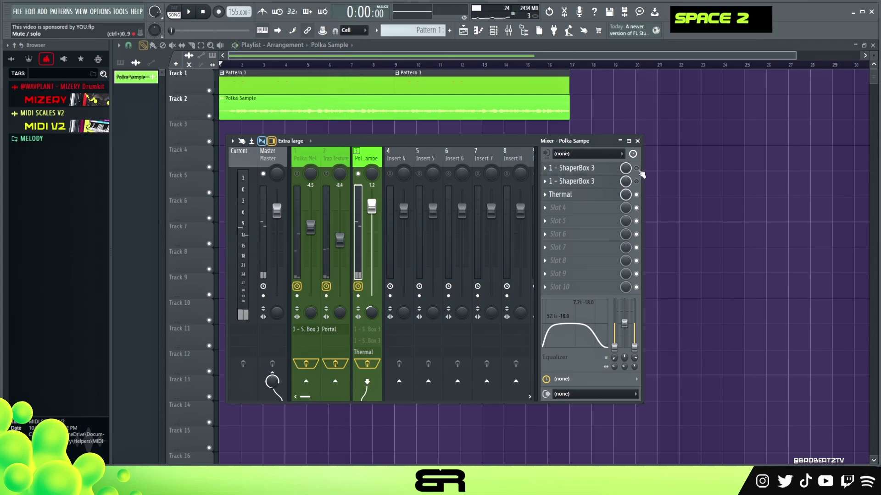
Open the second ShaperBox 3 on Polka Sampe, watch its Volume shaper during playback, and close it.
double_click(571, 181)
key("space")
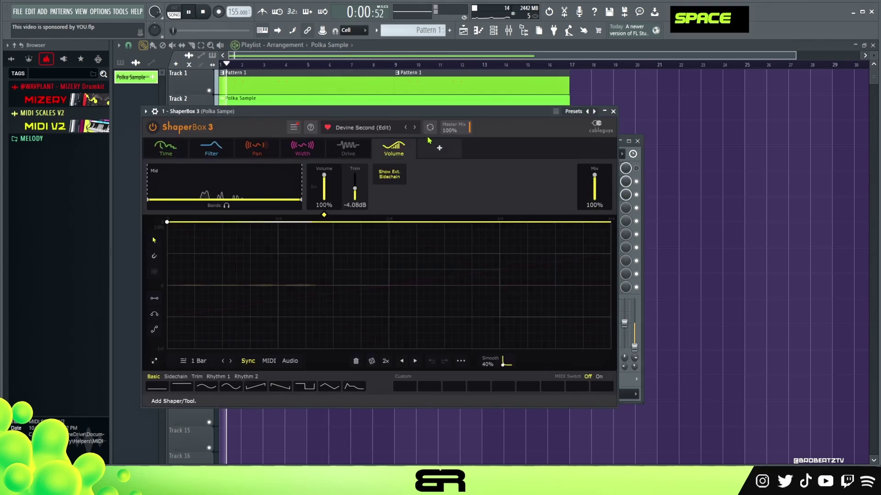
left_click_drag(432, 111, 499, 118)
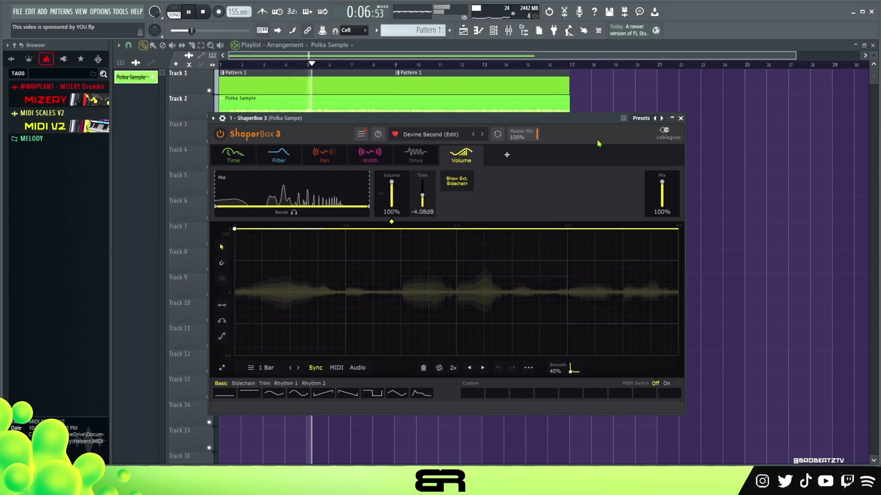
key("space")
left_click(681, 118)
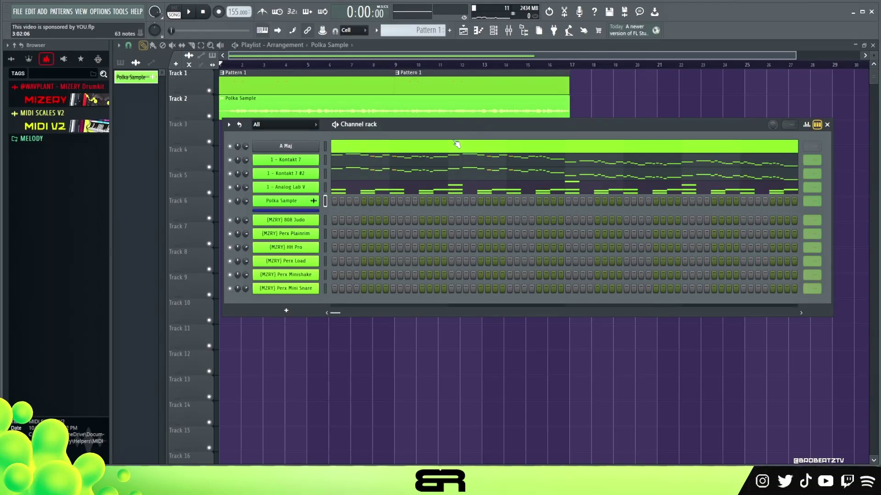
Mute the Kontakt 7 and Kontakt 7 #2 channels and review the Analog Lab V notes in the piano roll.
double_click(230, 173)
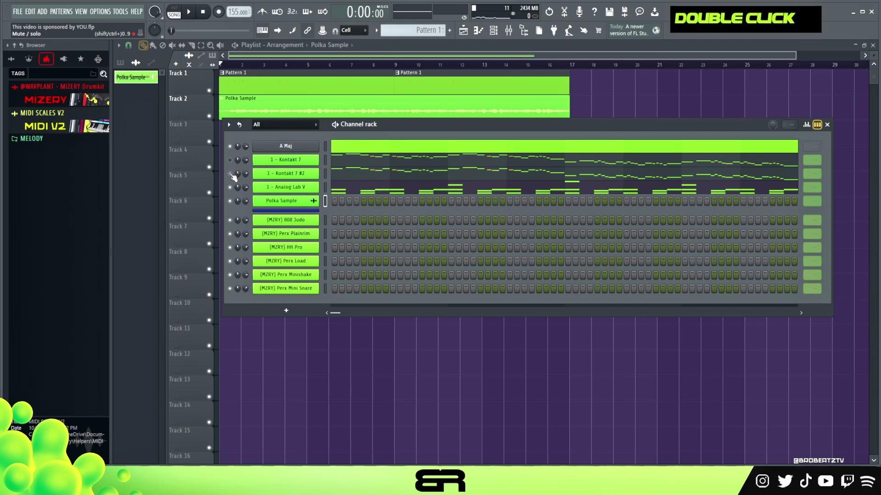
double_click(345, 192)
scroll(267, 205, "down", 2)
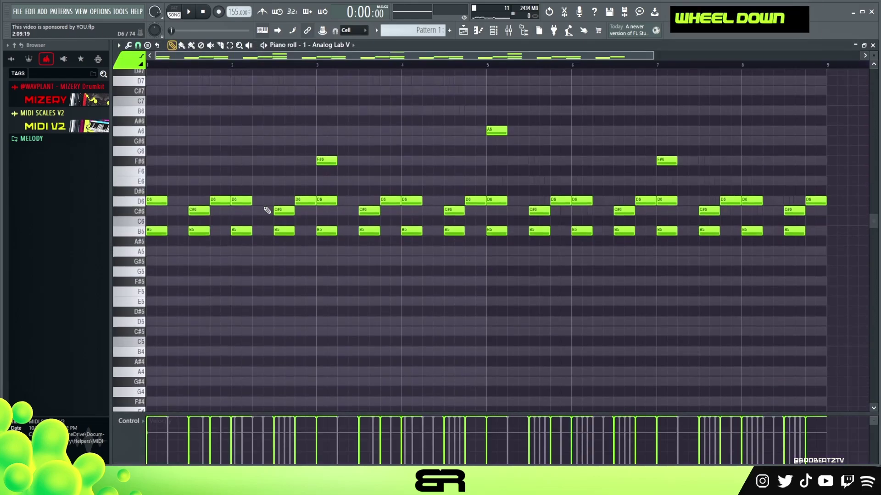
left_click(157, 205, "ctrl")
right_click(228, 277)
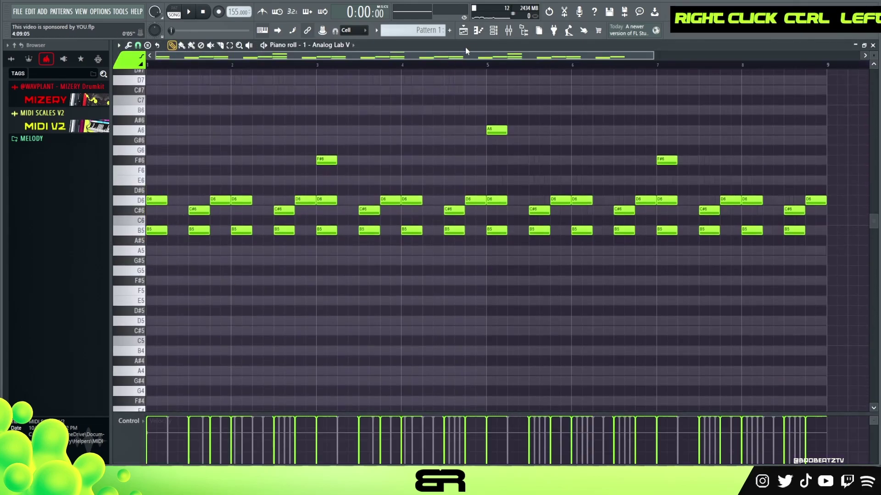
In the 808 Judo piano roll, place B5 and D6 notes at bar 1 and an F#5 note at bar 3.
left_click(496, 34)
right_click(300, 226)
left_click(341, 216)
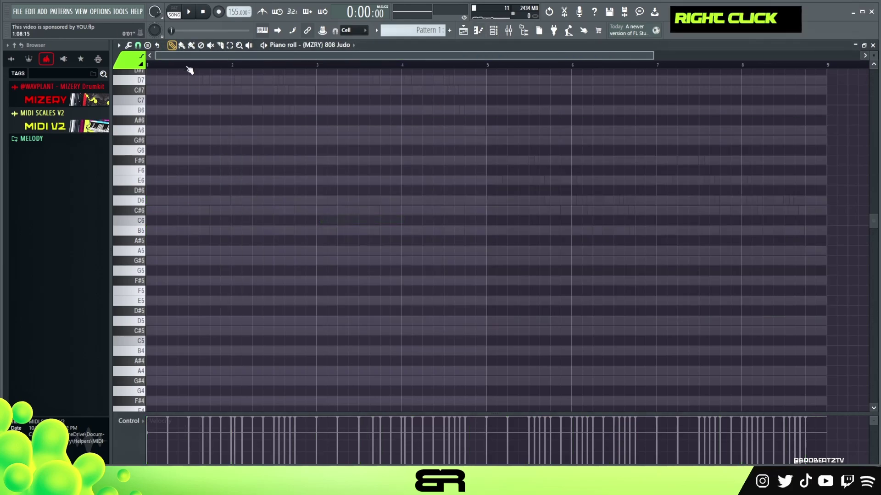
scroll(195, 56, "up", 4)
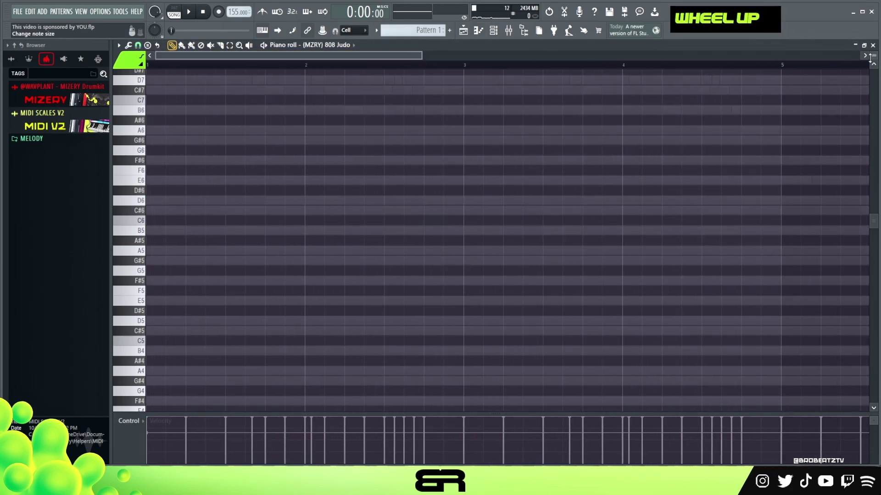
scroll(869, 56, "up", 3)
right_click(255, 250)
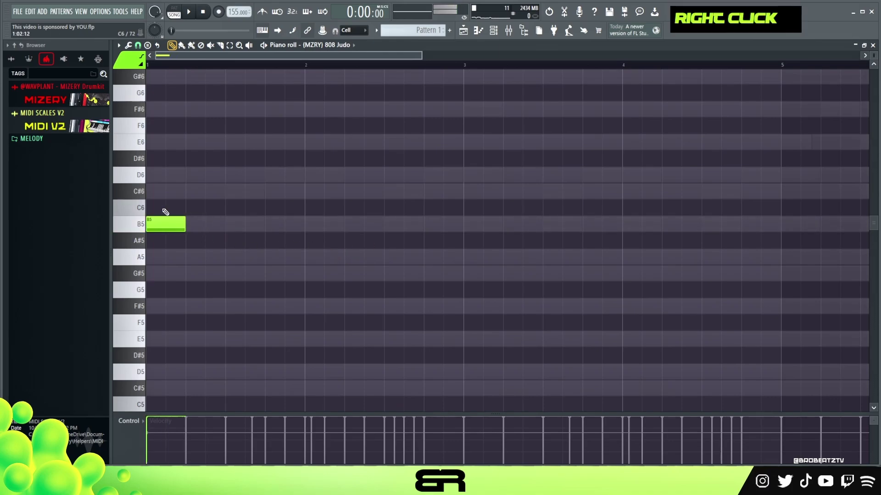
double_click(164, 175)
key("ctrl+Down")
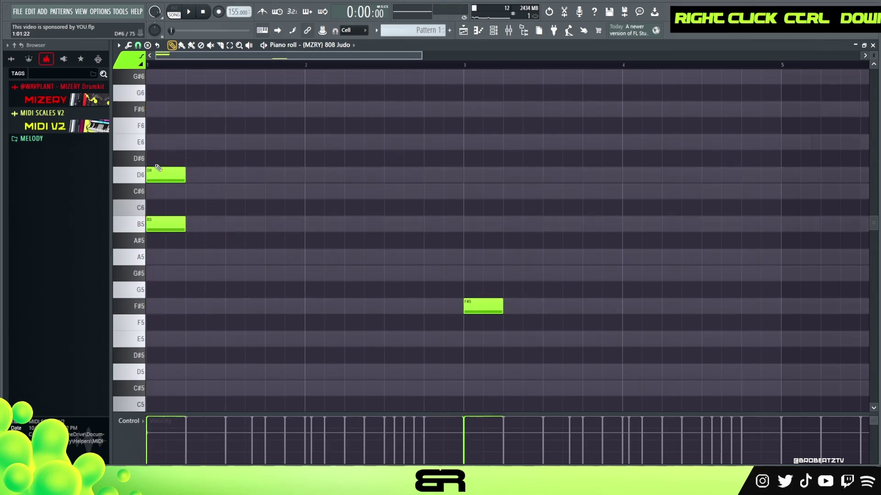
Move D6 to bar 2, halve the 808 notes' lengths, and duplicate all three, keeping the D6 copy within bar 2.
left_click_drag(158, 168, 299, 167)
key("ctrl+a")
left_click_drag(154, 225, 274, 223)
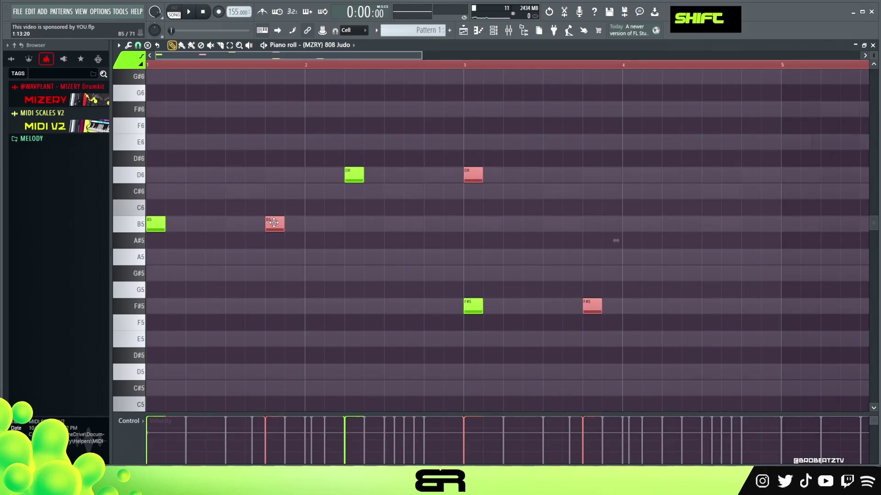
right_click(349, 261)
left_click_drag(397, 180, 400, 180)
Audition the 808 line and add an F#5 and an E5 note in bar 4.
key("space")
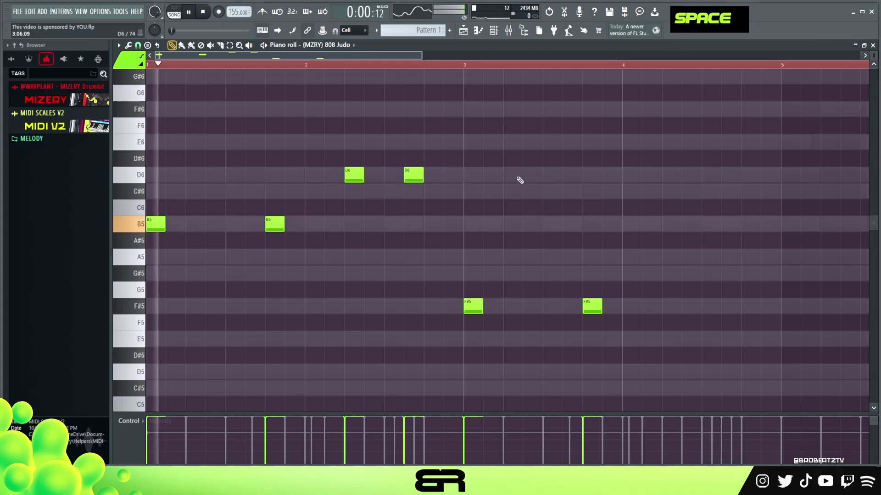
right_click(415, 257)
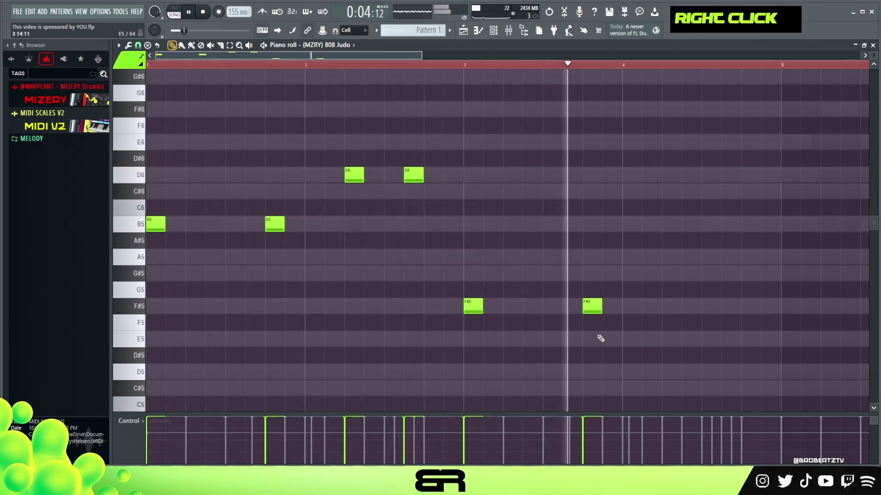
left_click(663, 308)
key("space")
key("space")
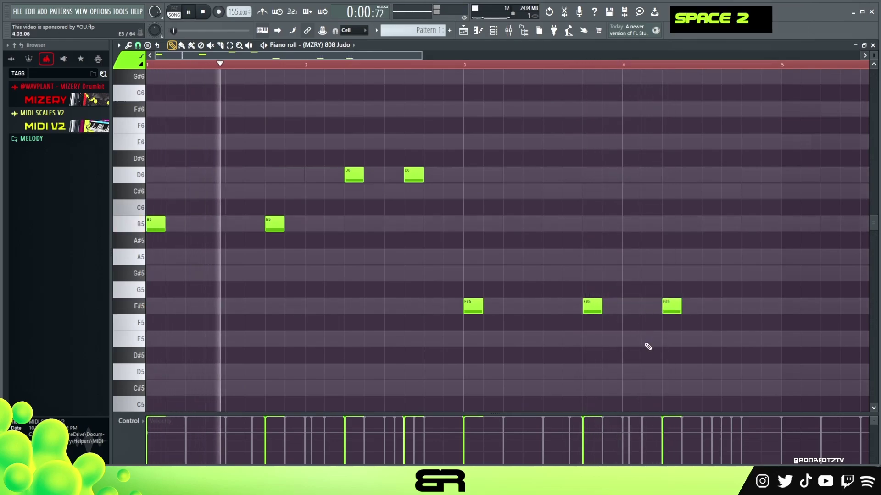
left_click(734, 341)
Try the whole 808 line an octave lower during playback, and shift it back up an octave.
key("ctrl+a")
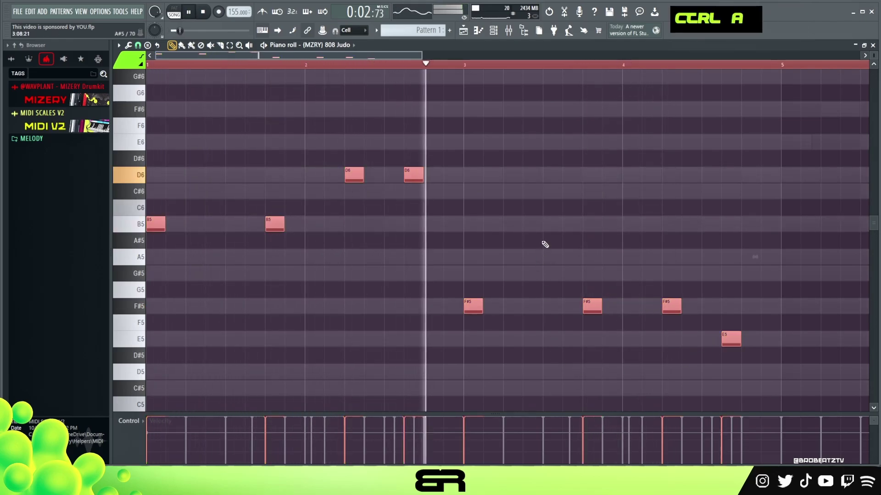
key("ctrl+space")
key("ctrl+Down")
key("ctrl+Up")
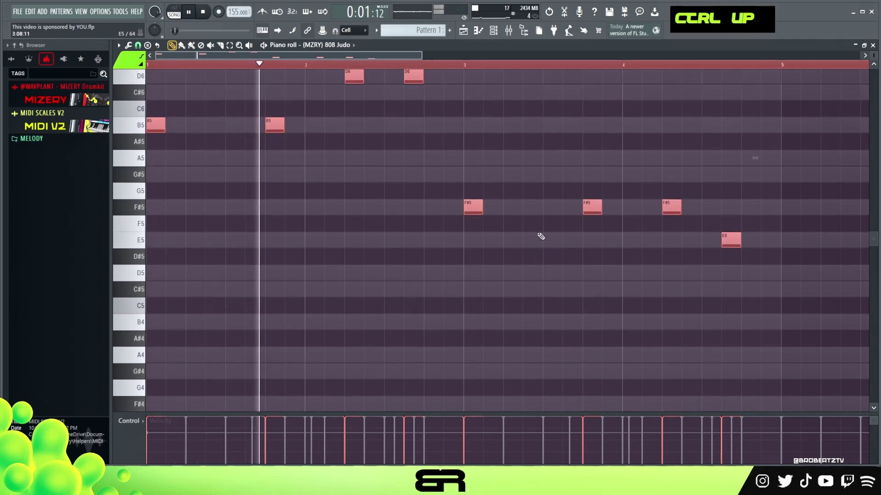
key("space")
key("space")
Set the 808 Judo channel to loop its four-bar pattern and clear the time selection.
double_click(207, 66)
scroll(293, 179, "up", 3)
left_click_drag(423, 57, 447, 57)
key("ctrl+a")
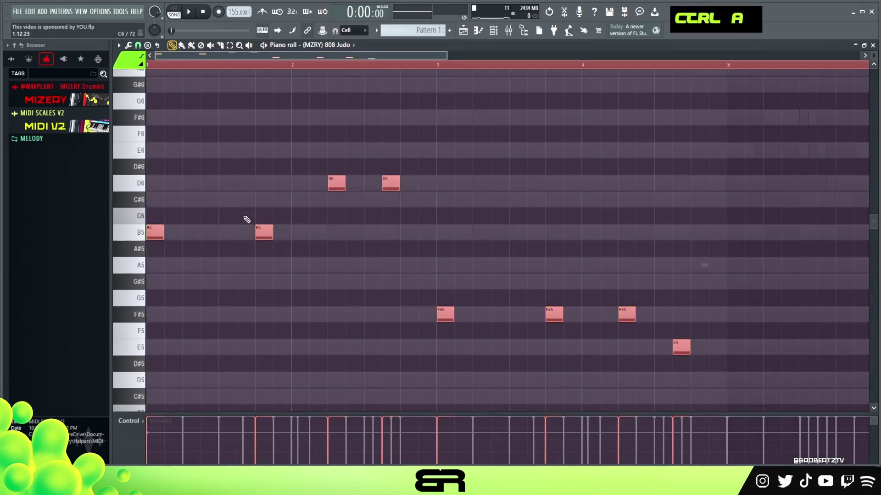
right_click(220, 191)
left_click(496, 32)
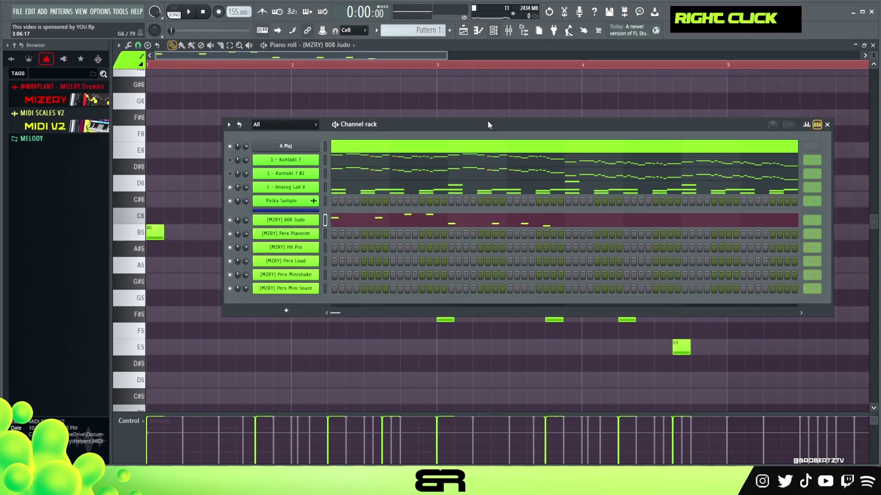
scroll(813, 220, "down", 1)
right_click(289, 85)
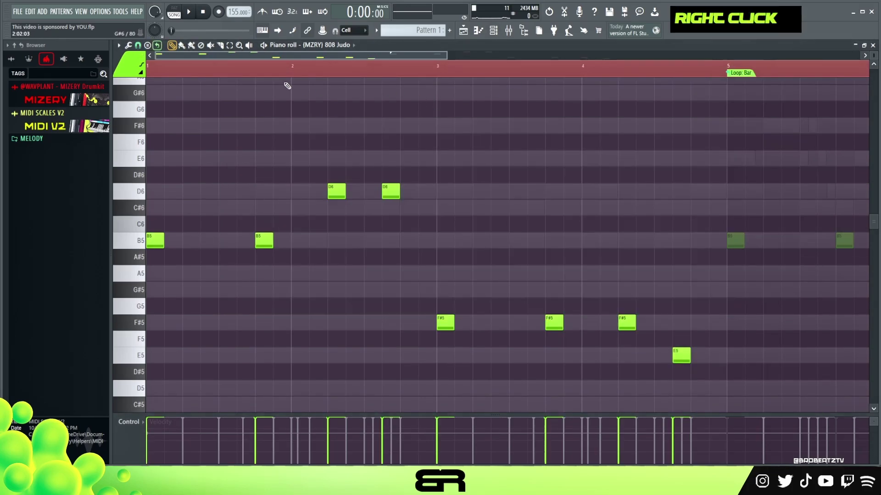
double_click(270, 73)
Play the looped 808 line and compare Polka Sampe with the first ShaperBox 3 on and off, leaving it off.
key("space")
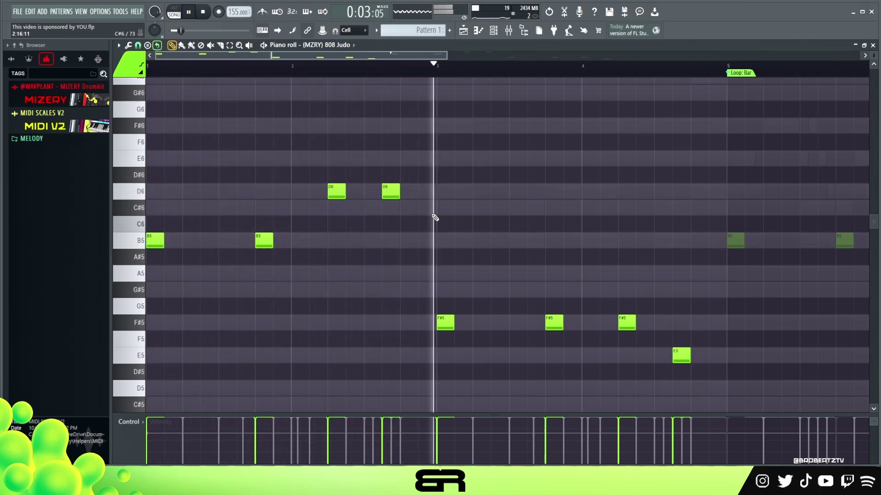
left_click(508, 31)
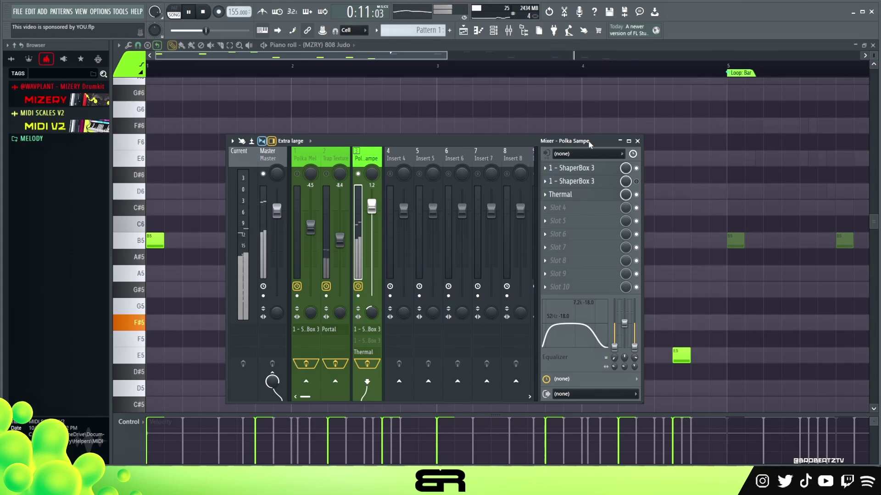
left_click(636, 169)
key("space")
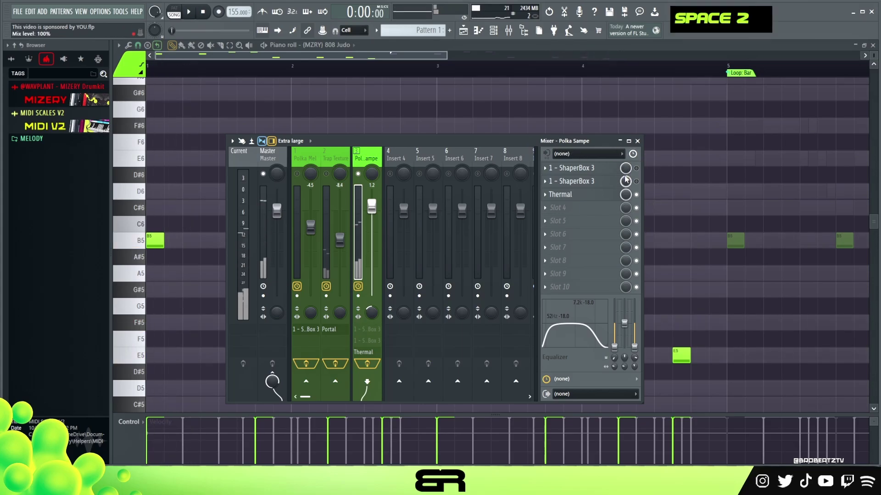
Move the mixer aside, mute the Polka Sample channel, and set the five percussion channels to loop every bar.
left_click_drag(533, 145, 542, 119)
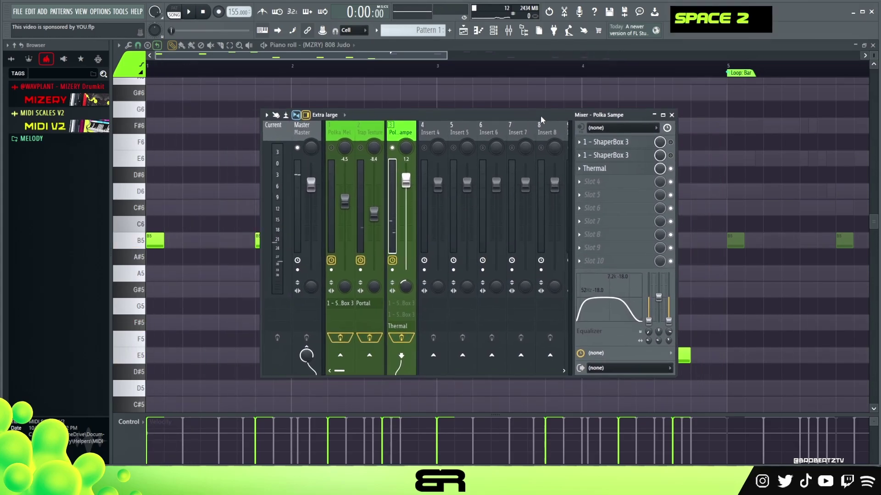
left_click(494, 32)
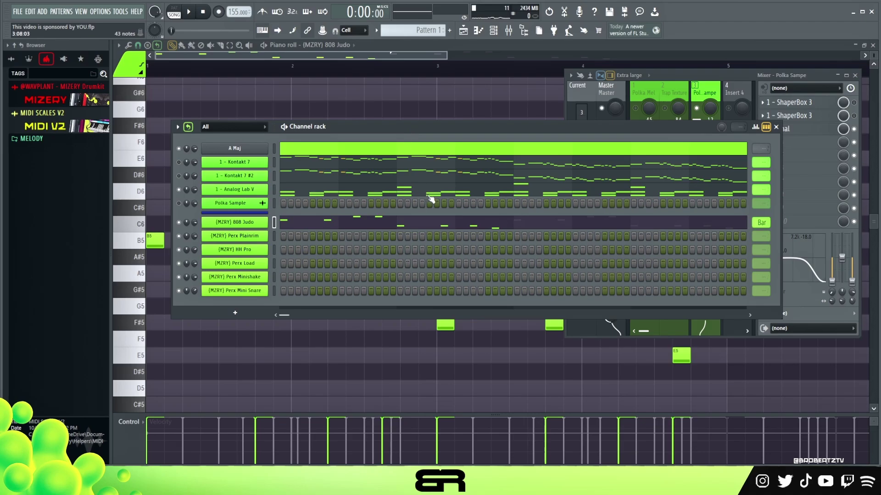
scroll(765, 242, "down", 2)
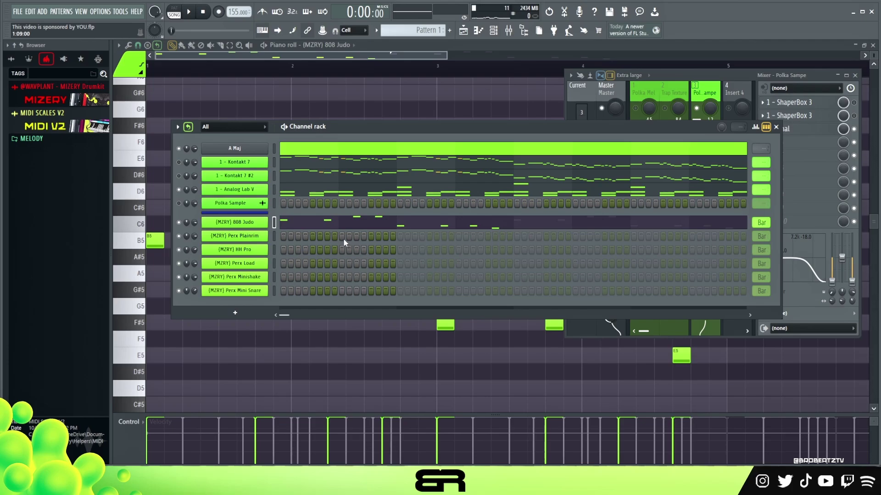
Program HH Pro hits on steps 1, 2, 3, 5, 7 and 9 of the first bar, checking them against playback.
key("space")
key("space")
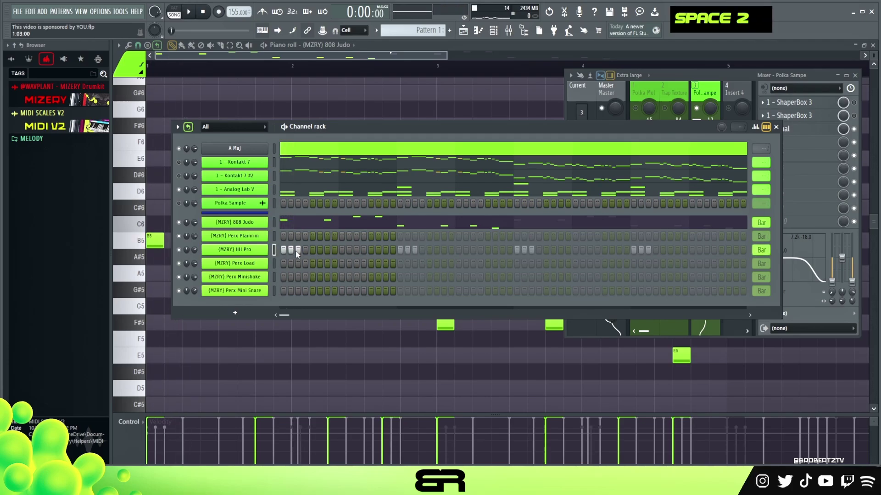
key("space")
key("space")
key("space")
left_click(313, 250)
key("space")
Add a Perx Plainrim hit on step 13 and HH Pro hits on steps 13 and 15 of the first bar.
key("space")
left_click(327, 250)
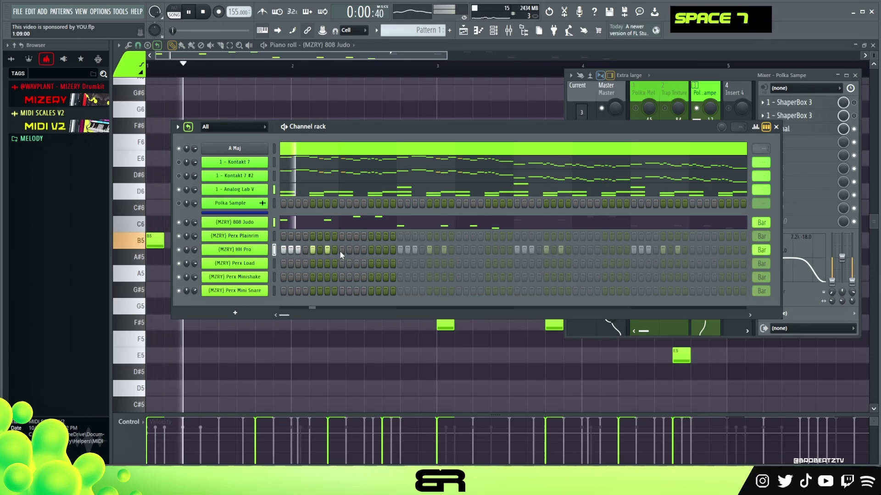
key("space")
left_click(342, 250)
key("space")
key("space")
key("space")
key("space")
left_click(370, 237)
key("space")
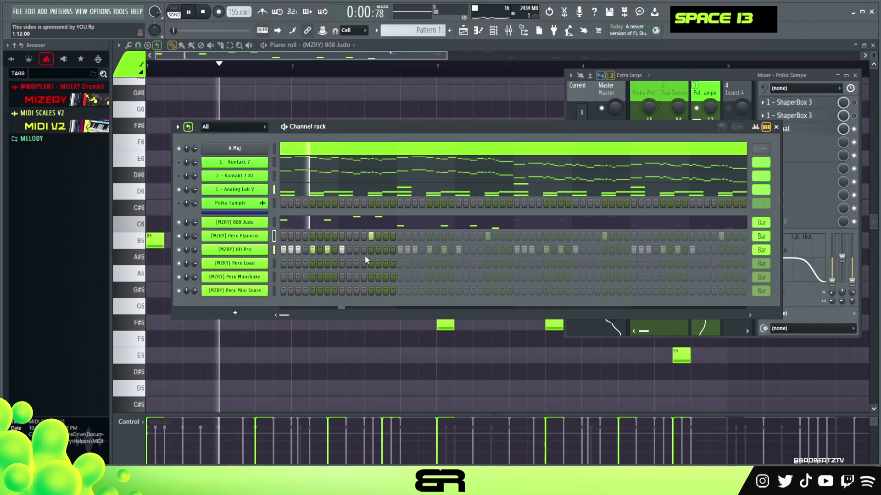
Extend the HH Pro pattern into the second bar with hits on steps 1, 3, 5, 6 and 7.
key("space")
key("space")
left_click(371, 249)
left_click(384, 251)
key("space")
key("space")
left_click(398, 251)
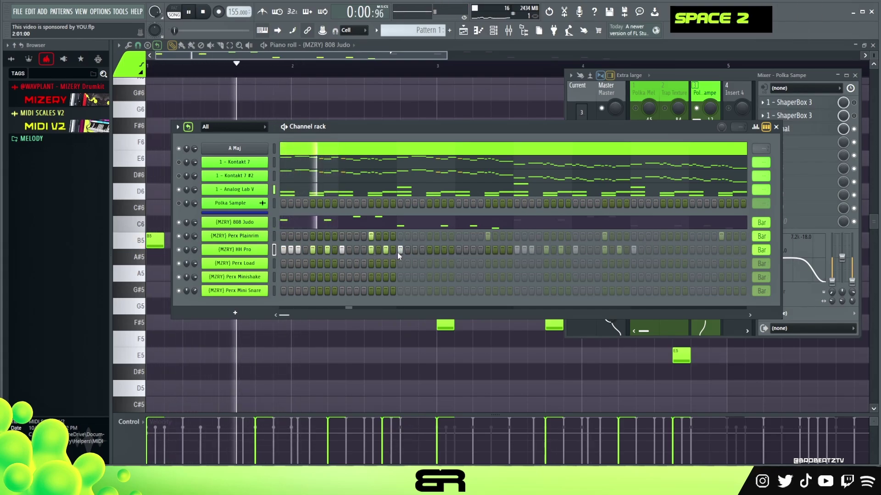
left_click(414, 251)
key("space")
In the second bar, place Perx Plainrim hits on steps 9 and 13 and HH Pro hits on steps 9, 11 and 13.
key("space")
left_click_drag(430, 251, 445, 252)
key("space")
key("space")
left_click(457, 236)
left_click(458, 251)
key("space")
key("space")
left_click(488, 236)
left_click(488, 250)
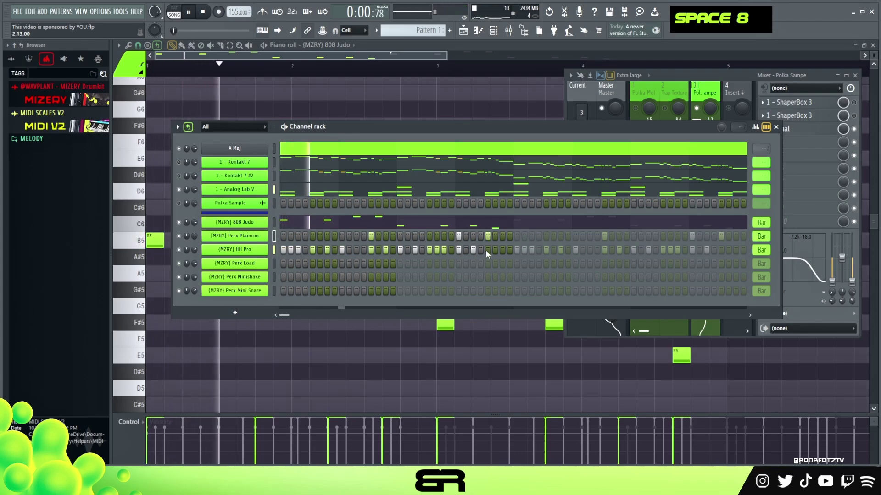
Lower the HH Pro velocities on steps 7 and 15 of bar one and step 11 of bar two, with step 15 at 60%.
left_click(755, 127)
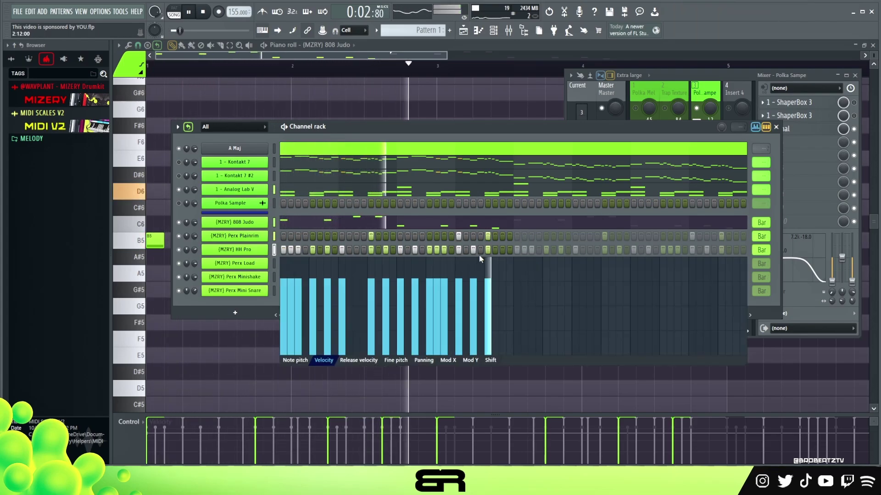
key("space")
key("space")
key("space")
key("space")
left_click(387, 297)
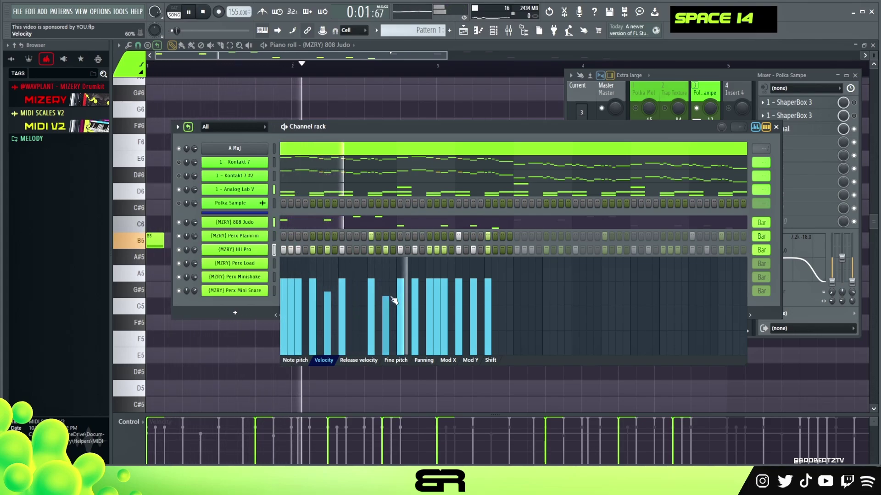
key("space")
key("space")
left_click(474, 294)
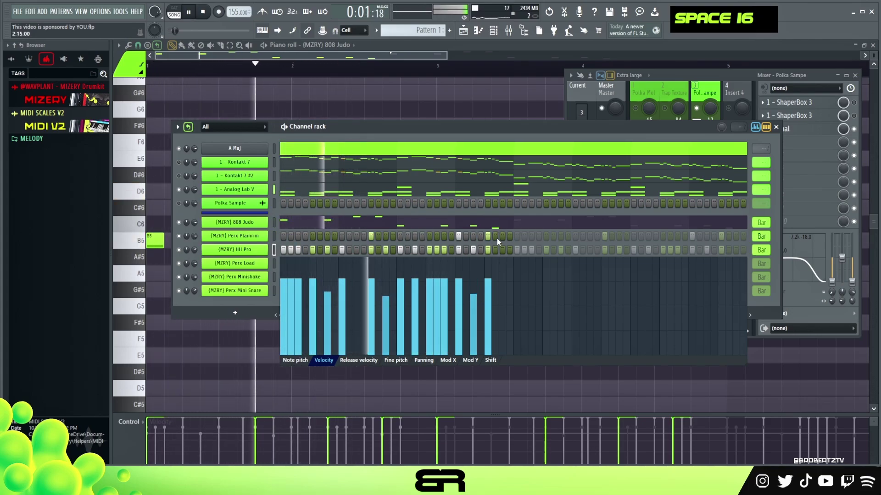
Check the Perx Plainrim velocities, close the step graph, and set the HH Pro channel volume to 69%.
key("space")
left_click(274, 236)
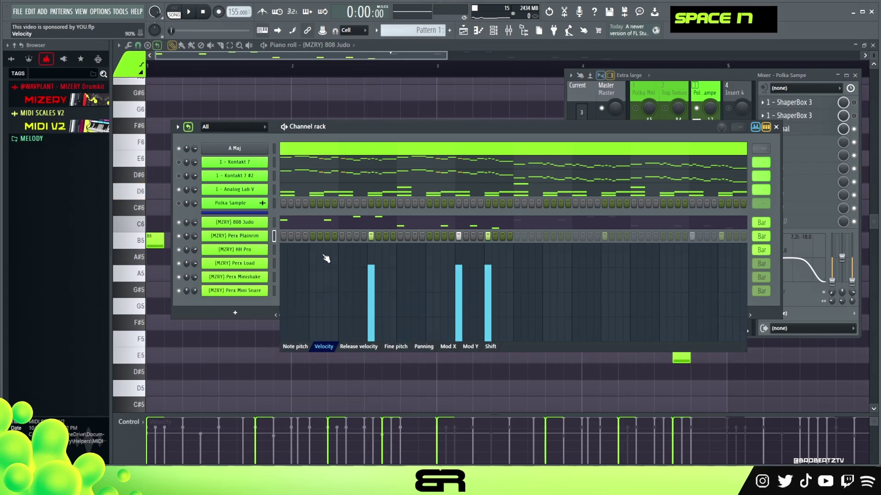
left_click(756, 128)
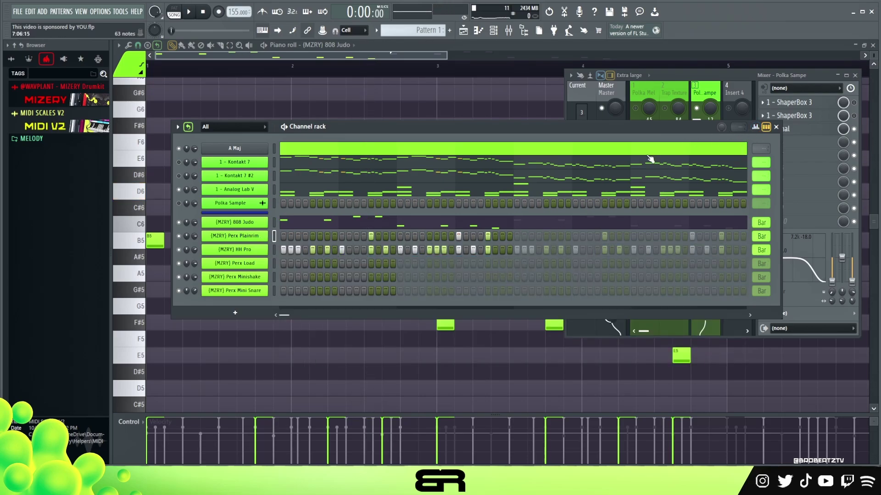
key("space")
key("space")
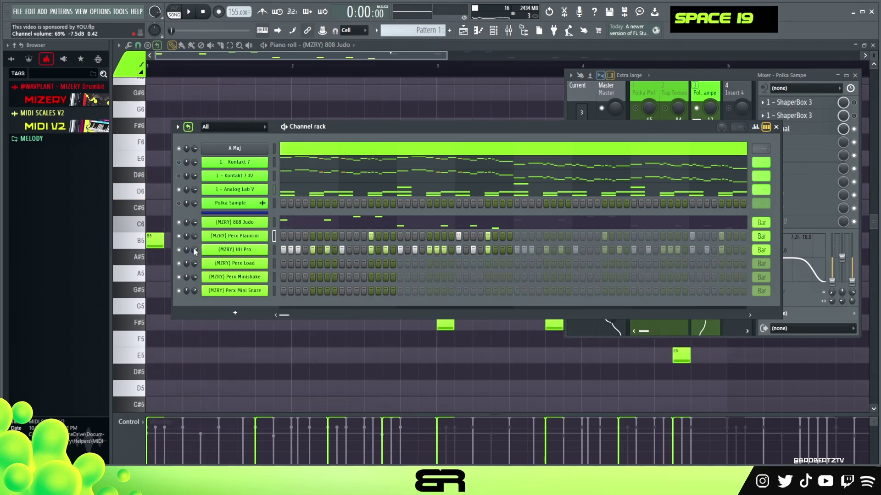
key("space")
Program Perx Load hits on step 13 of the first bar and steps 3 and 7 of the second bar.
key("space")
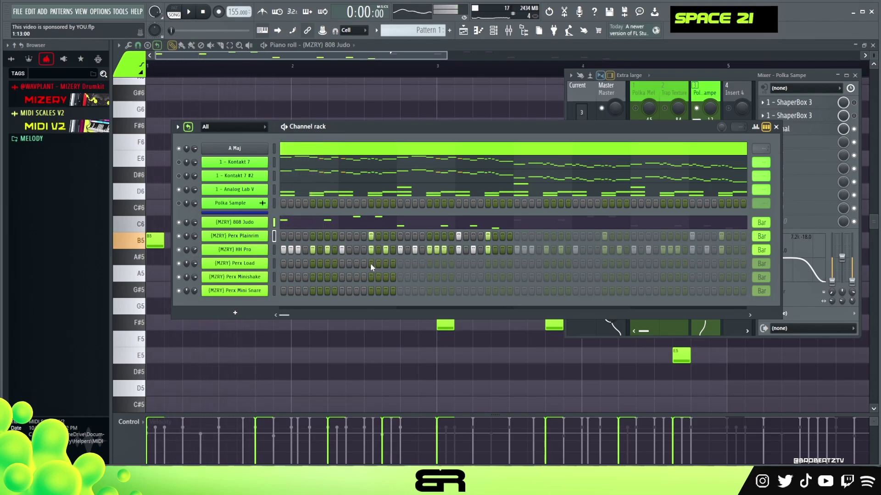
left_click(364, 263)
key("space")
left_click(371, 264)
right_click(364, 264)
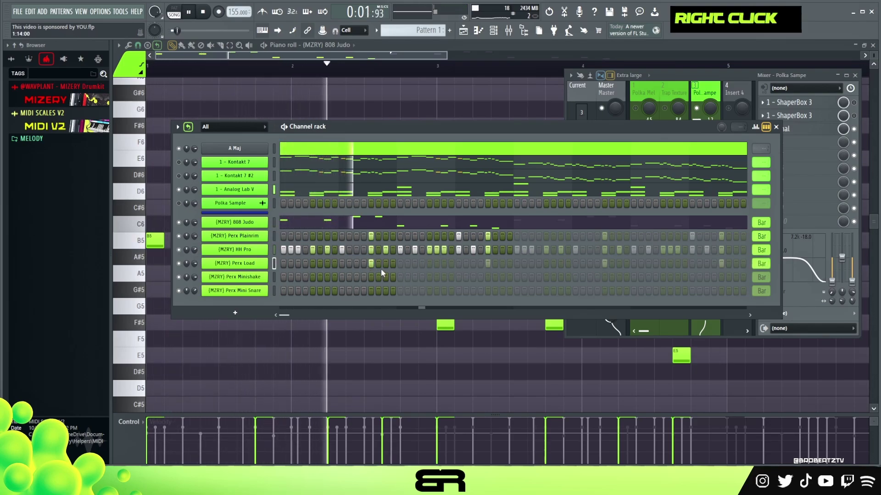
key("space")
key("space")
left_click(414, 264)
key("space")
left_click(444, 264)
key("space")
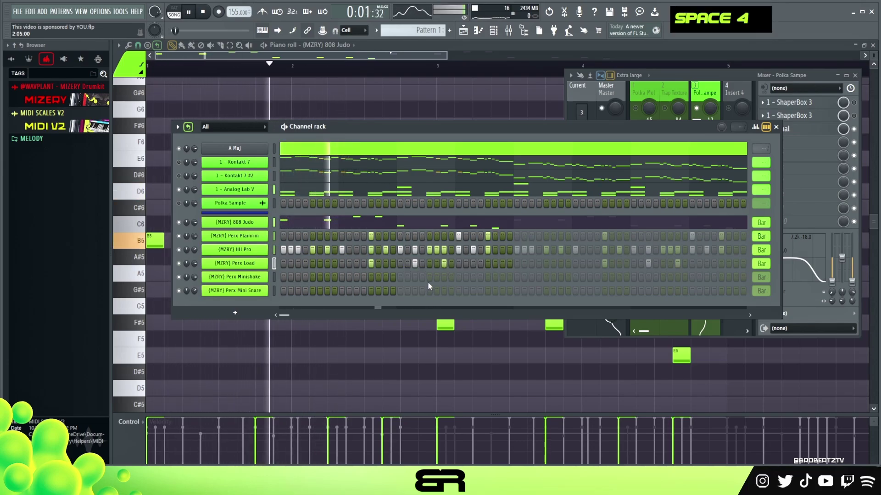
key("space")
Pan the two Perx Load hits on steps 3 and 7 of the second bar to opposite sides.
key("space")
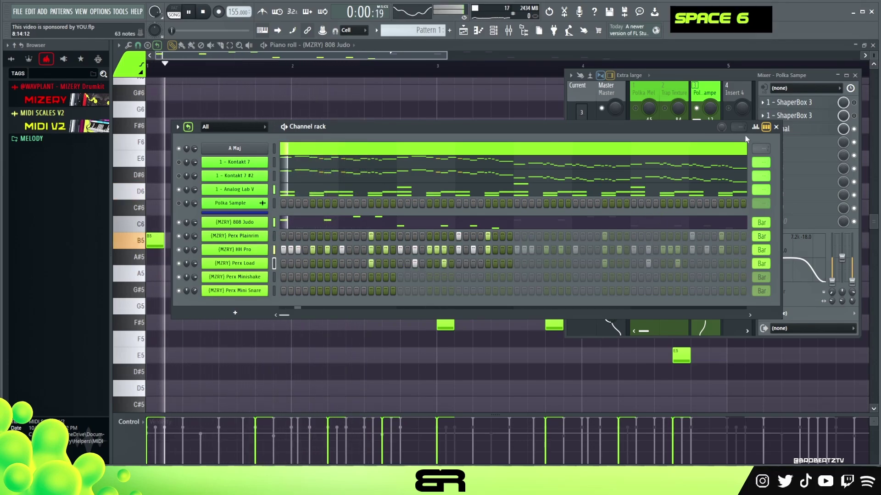
left_click(755, 127)
key("space")
left_click(421, 375)
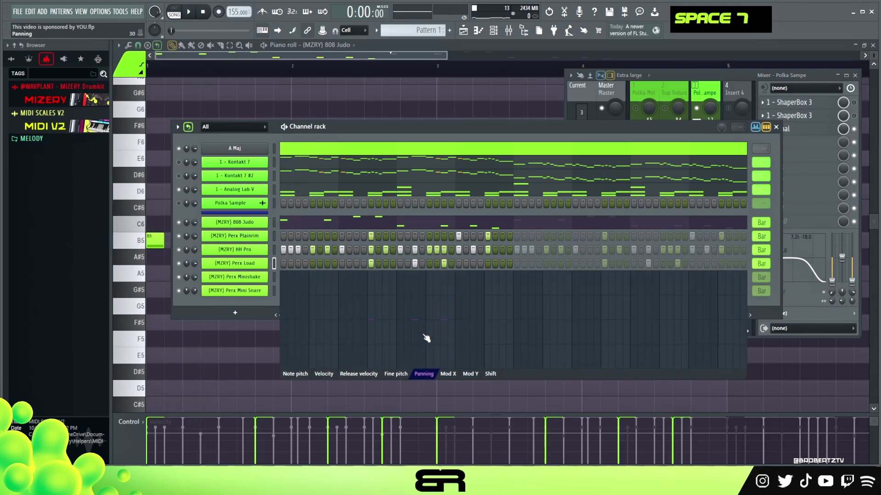
left_click(445, 296)
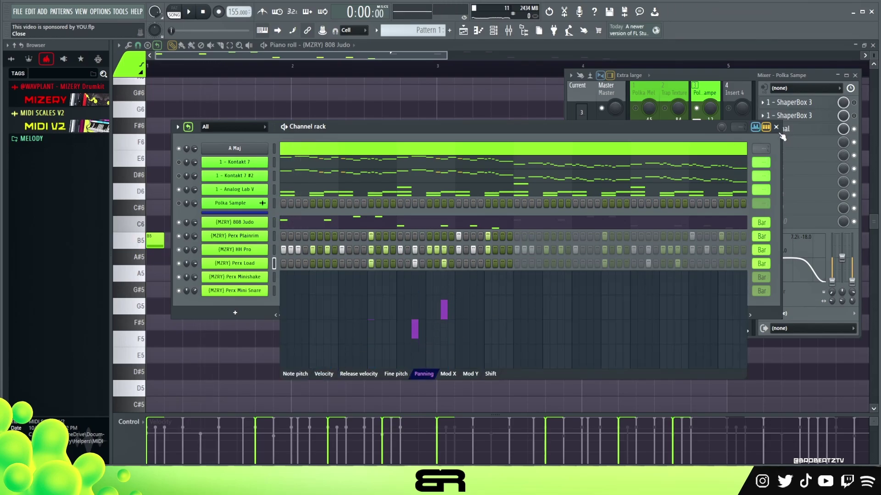
left_click(755, 130)
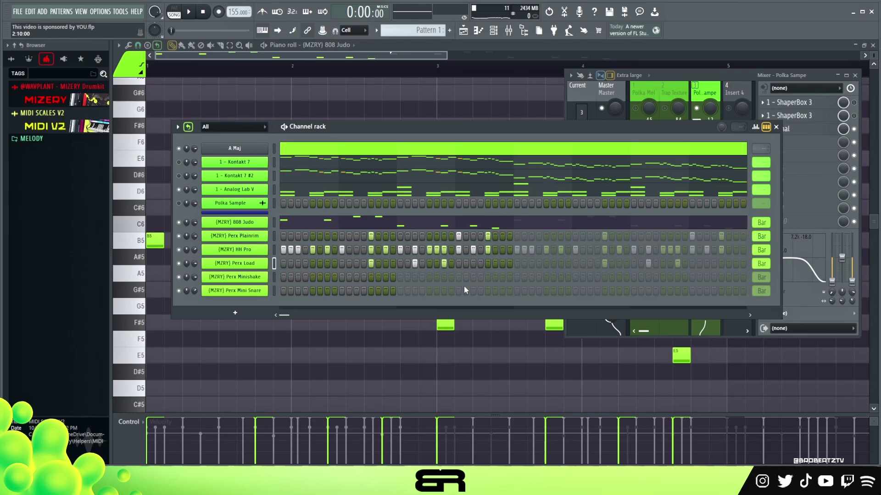
Add Perx Load hits on steps 9 and 13 of the second bar and play the pattern.
key("space")
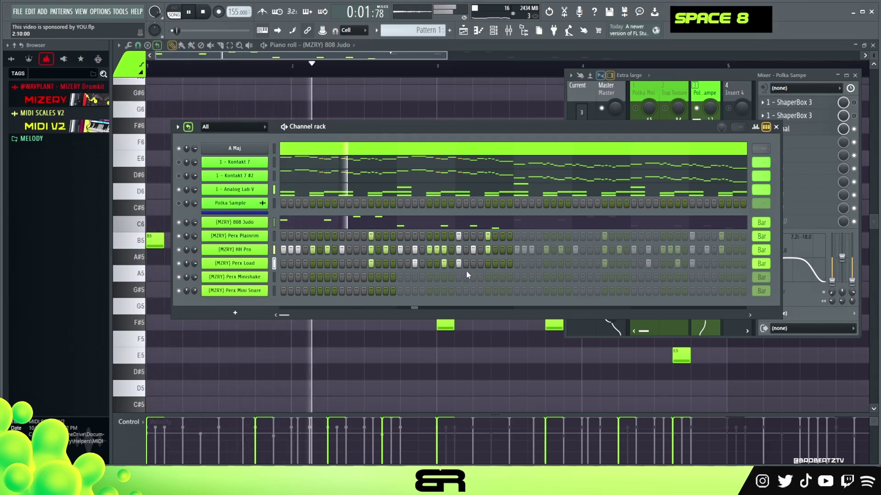
key("space")
key("space")
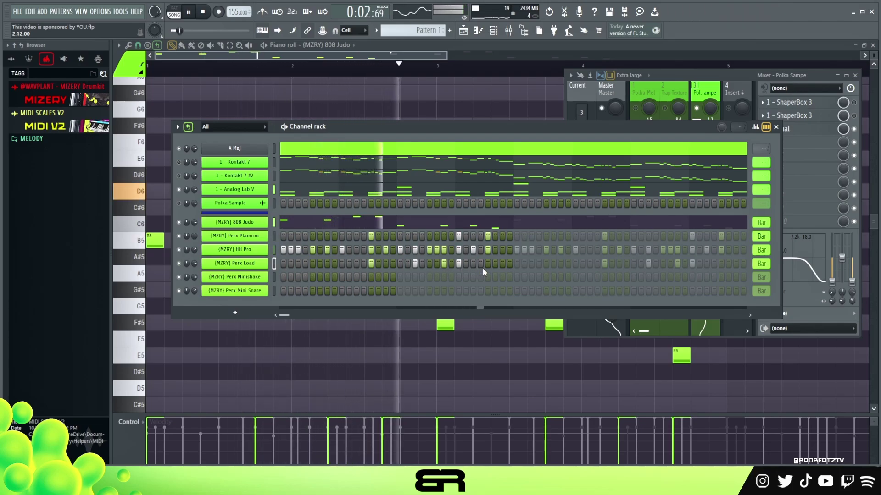
key("space")
key("space")
key("space")
Move the Perx Load channel above HH Pro and inspect its sampler settings.
left_click(756, 127)
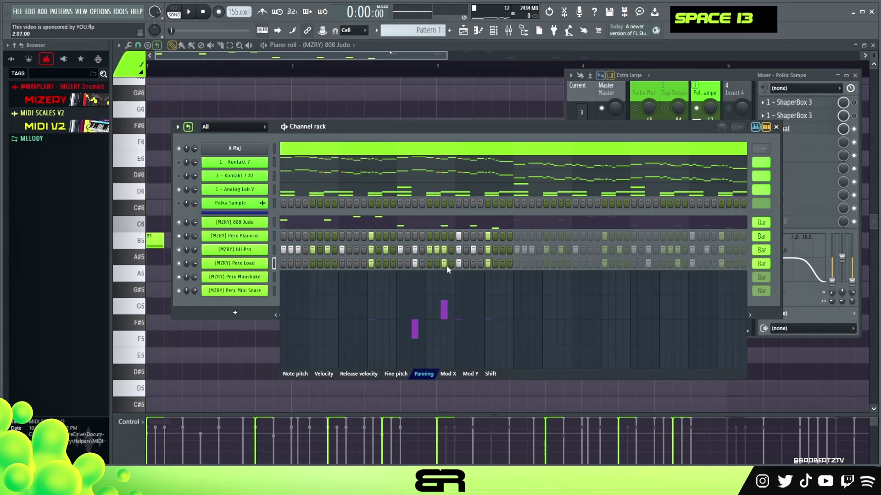
scroll(249, 264, "up", 1, "shift")
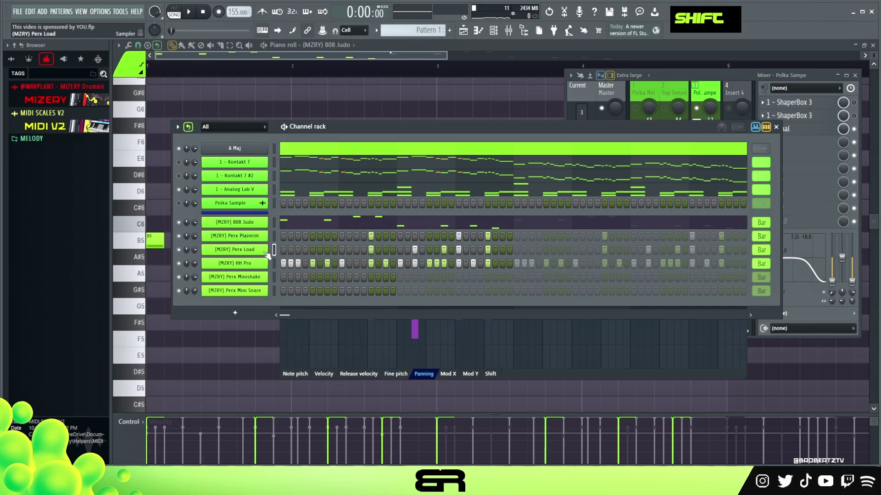
left_click(262, 253)
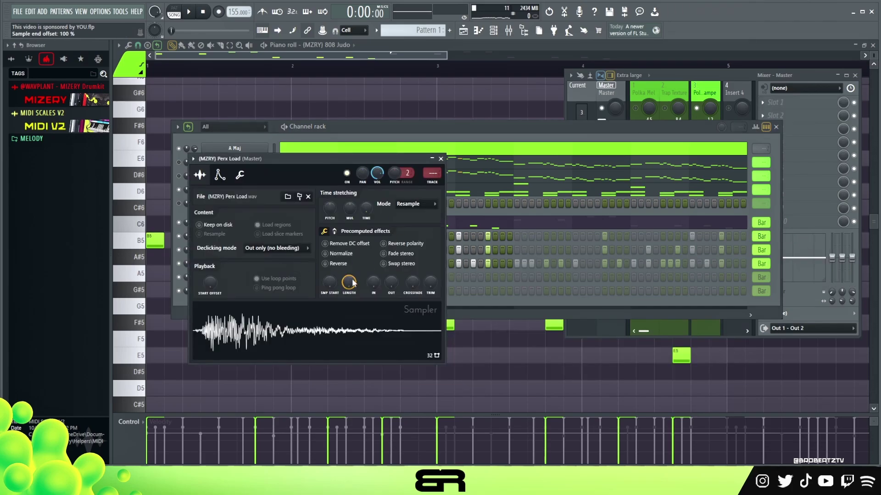
left_click(441, 159)
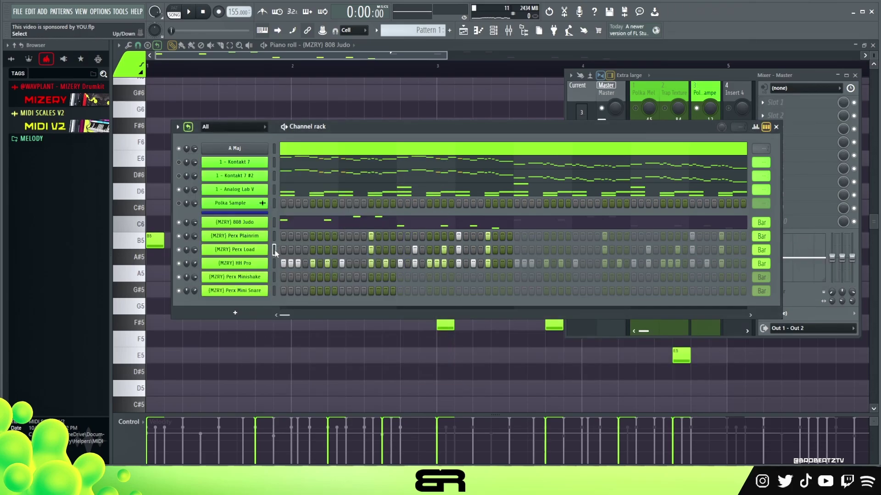
Set the Perx Load velocity on step 7 of the second bar to 82% and its channel volume to 74%.
left_click(757, 128)
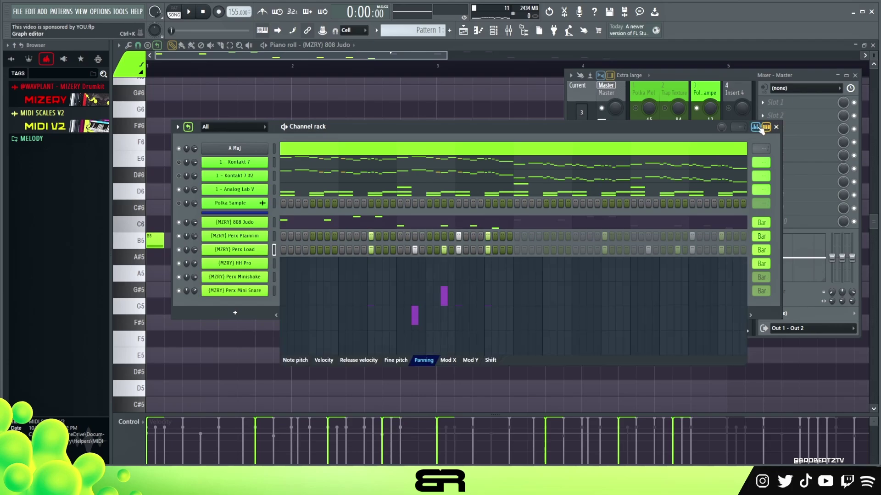
left_click(323, 360)
key("space")
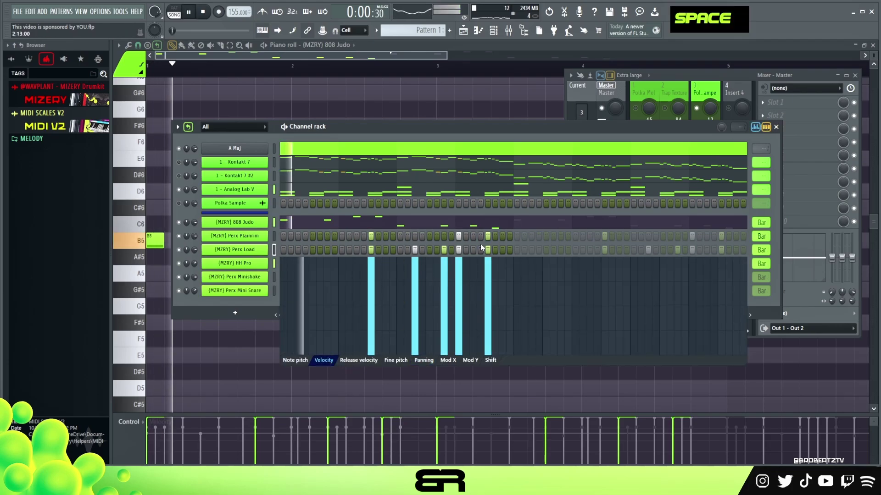
left_click(444, 275)
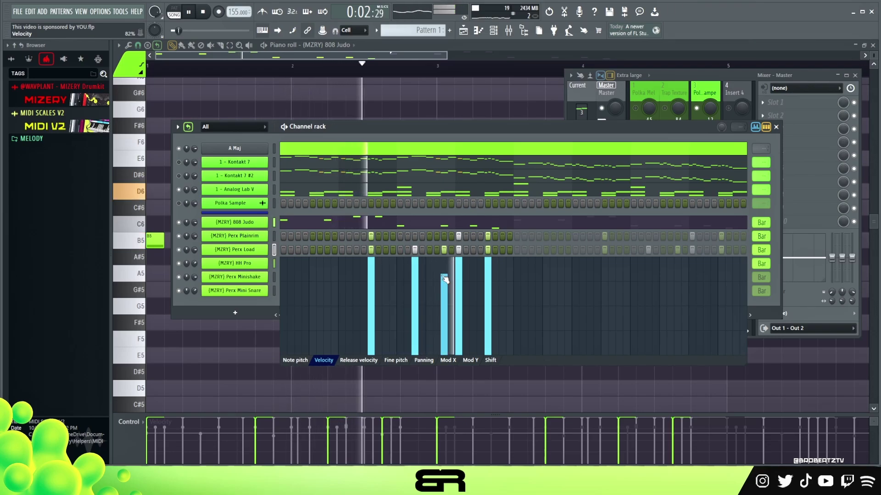
key("space")
key("space")
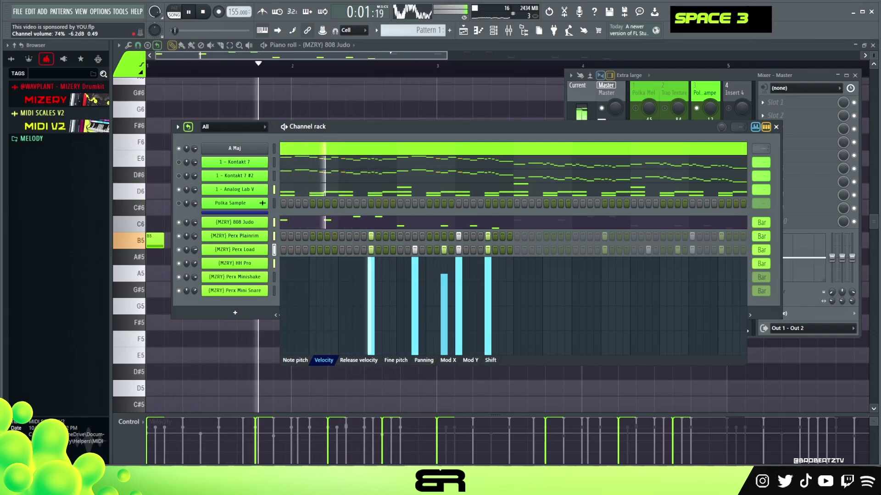
key("space")
left_click(757, 128)
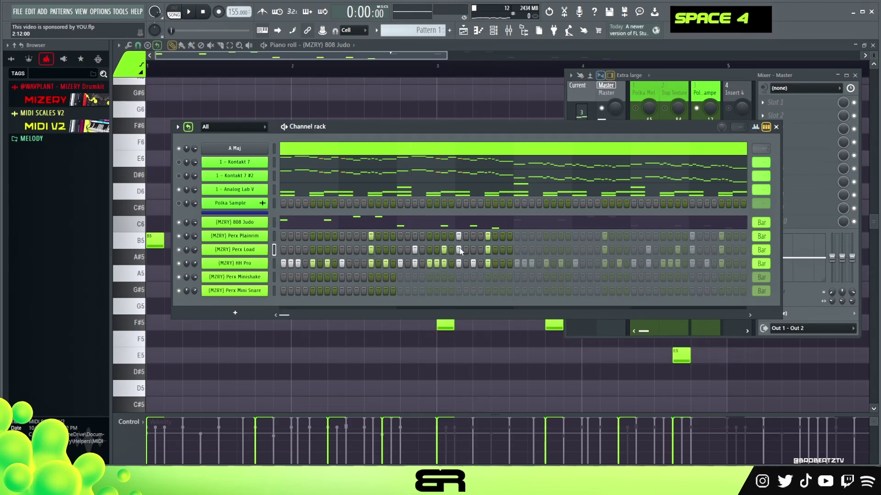
Place a Perx Minishake hit on step 3 of the first bar and play it with the beat.
left_click(259, 279, "ctrl")
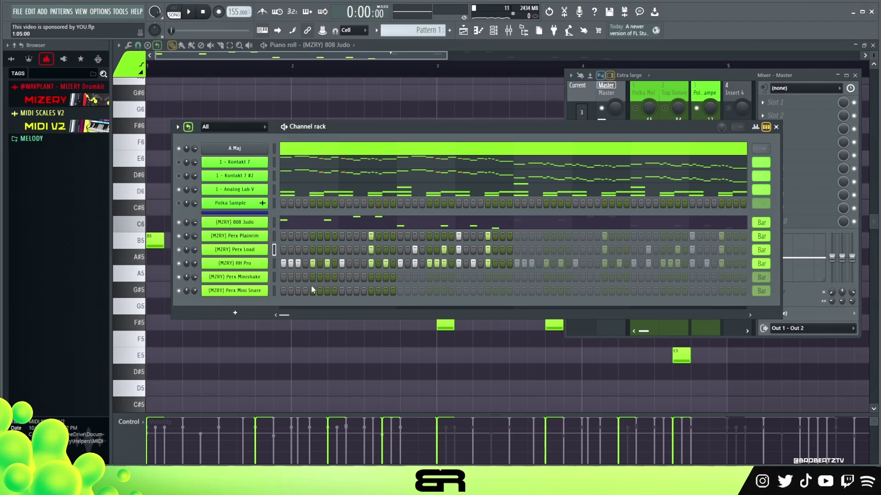
left_click(299, 277)
key("space")
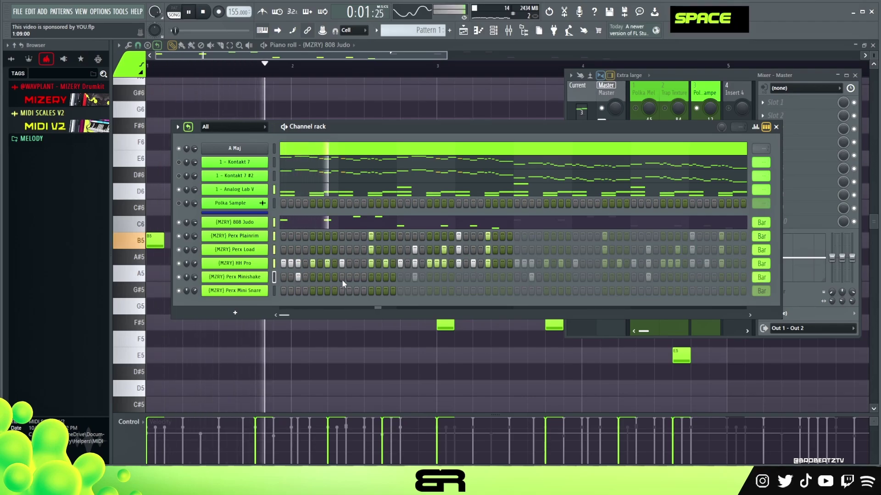
key("space")
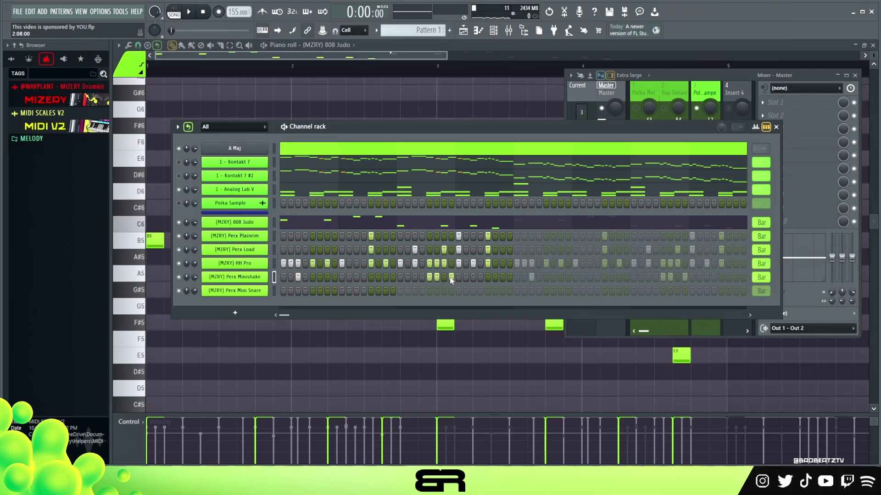
Fill the second bar of Perx Minishake with hits on steps 5, 6, 8, 10 and 11 during playback.
key("space")
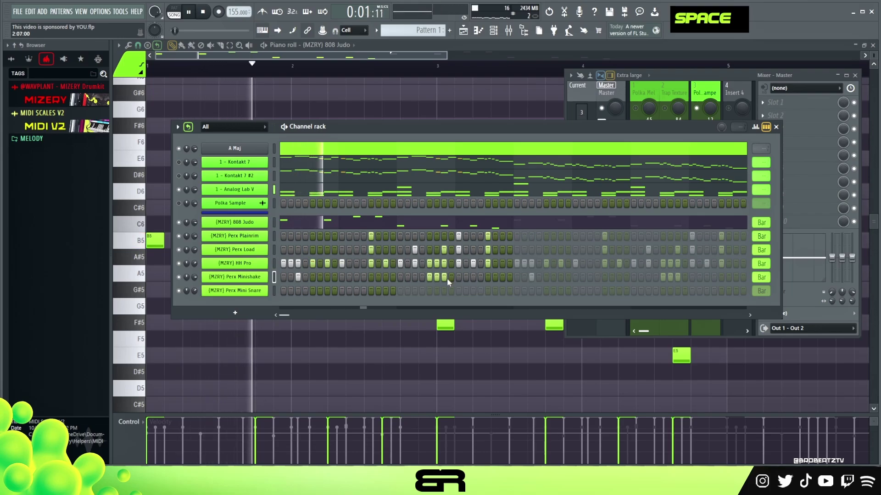
double_click(446, 278)
right_click(445, 278)
key("space")
key("space")
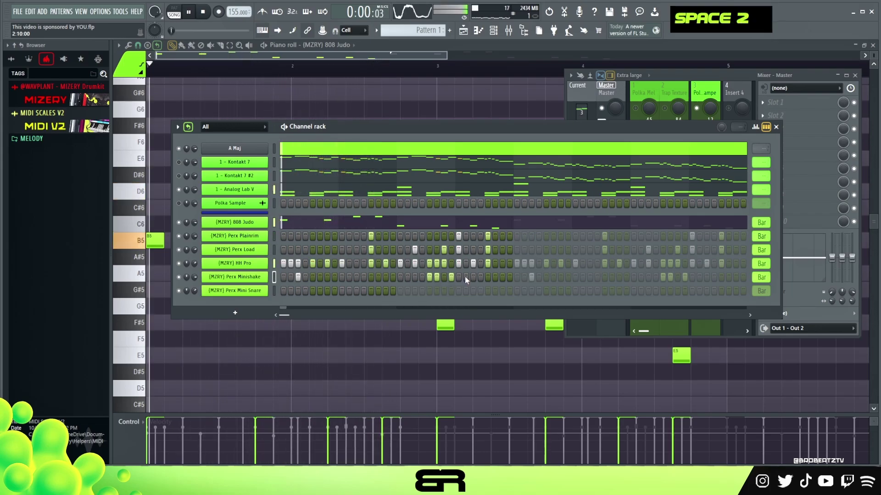
left_click(466, 277)
left_click(473, 277)
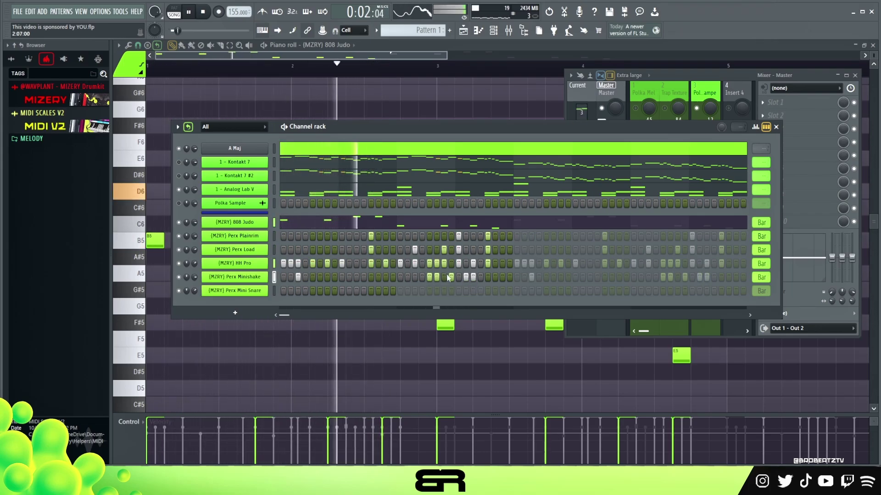
Add a Perx Minishake hit on step 15 of the second bar and play it with the beat.
key("space")
key("space")
left_click(503, 277)
key("space")
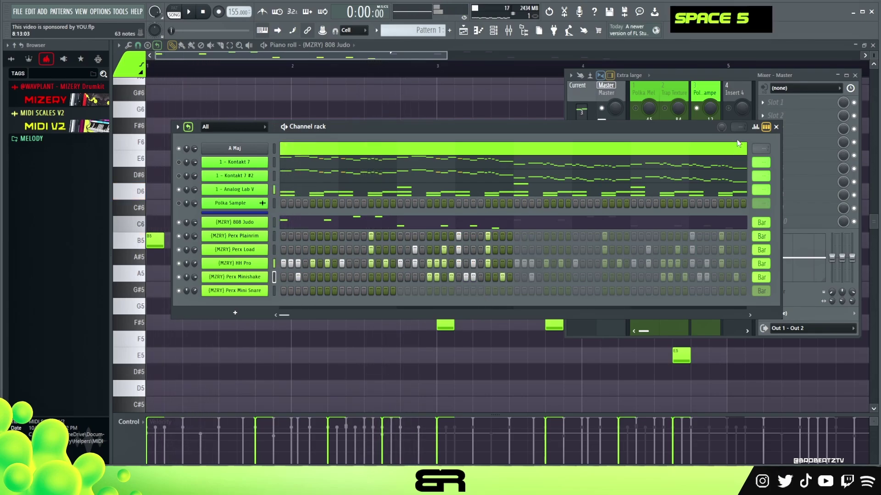
Lower the Perx Minishake velocities to varied levels on steps 5, 6, 8, 10 and 15 of the second bar, checking them during playback.
left_click(755, 127)
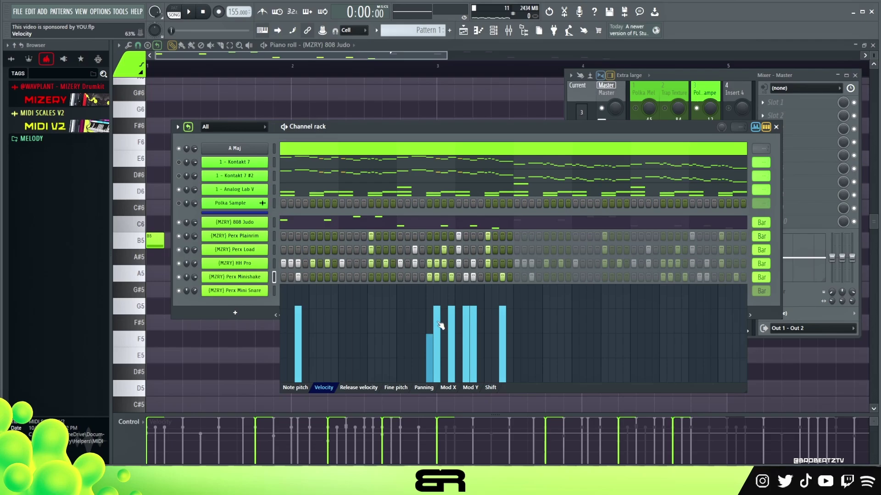
key("space")
key("space")
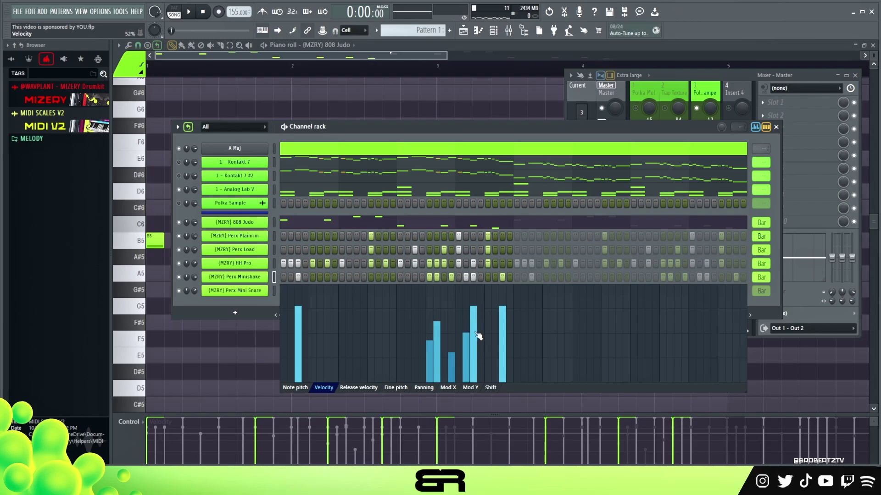
key("space")
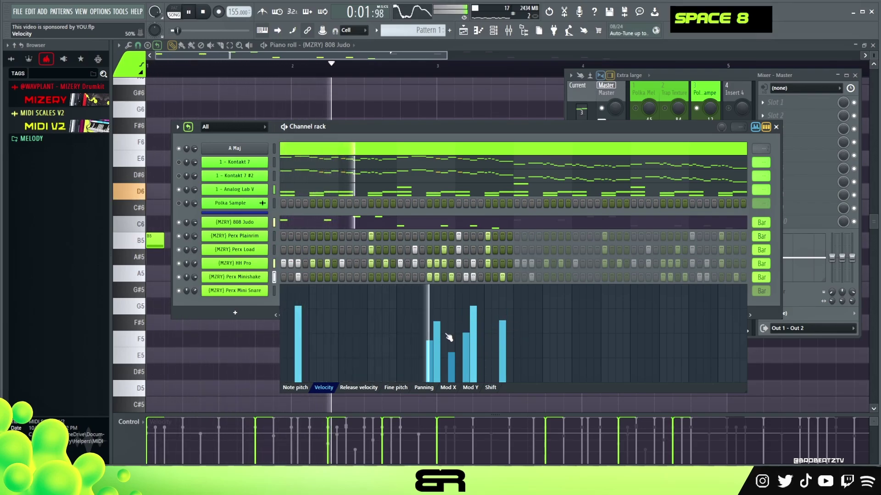
key("space")
key("space")
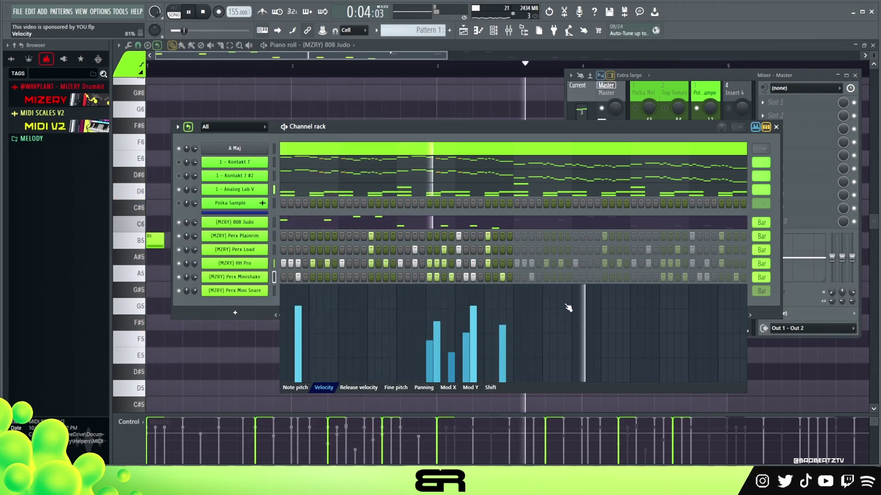
key("space")
left_click(755, 127)
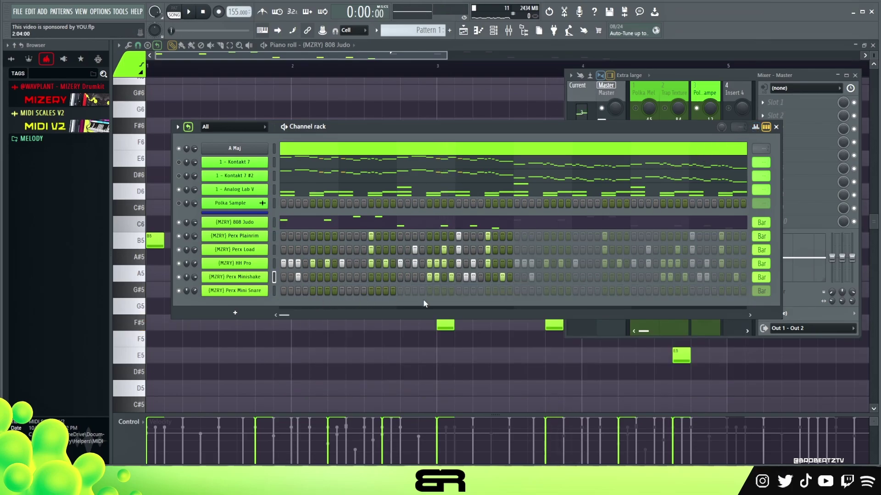
Place a Perx Mini Snare hit on step 7 of the second bar and play it with the beat.
right_click(436, 292)
key("space")
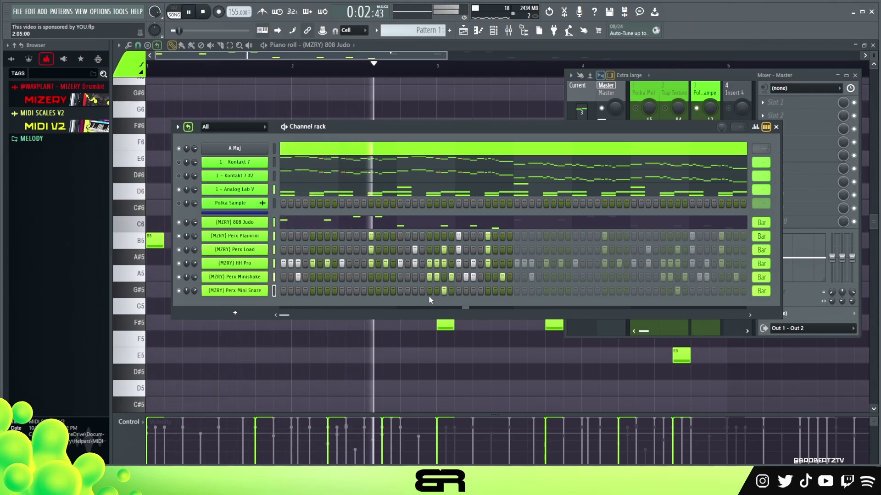
key("space")
key("space")
Try an extra Perx Mini Snare hit on step 3 of the second bar during playback.
left_click(414, 291)
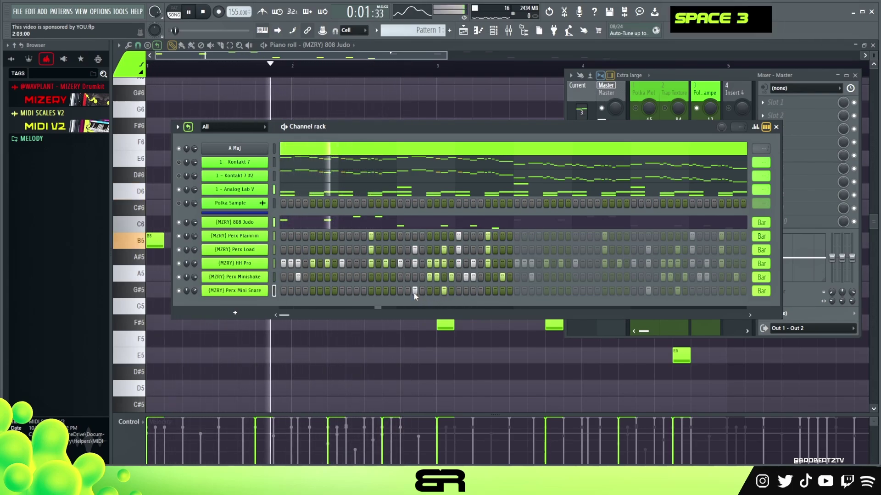
key("space")
key("space")
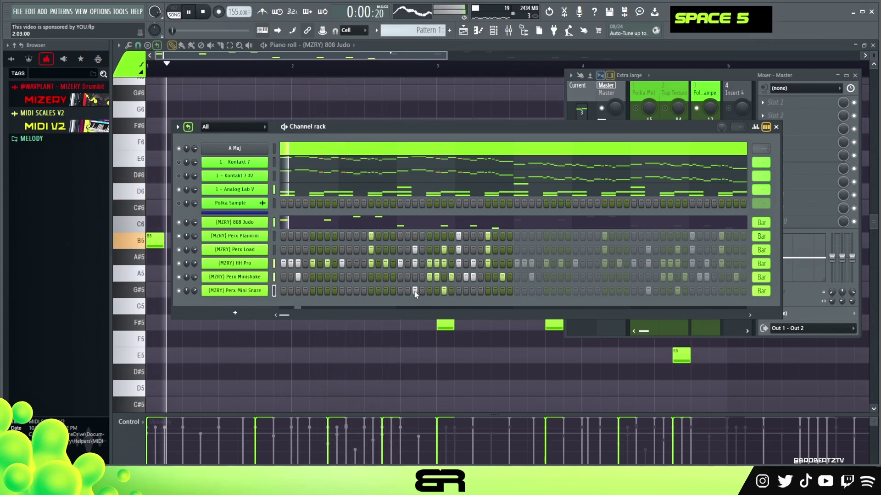
right_click(414, 291)
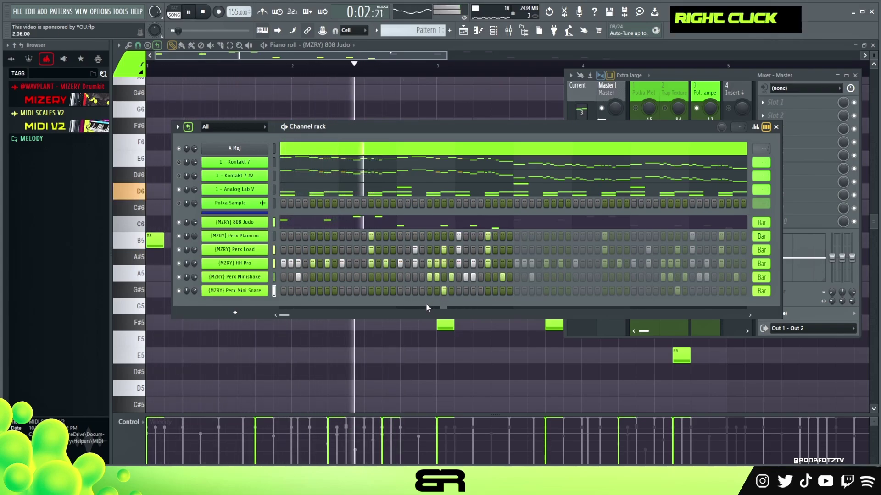
key("space")
left_click(257, 293, "ctrl")
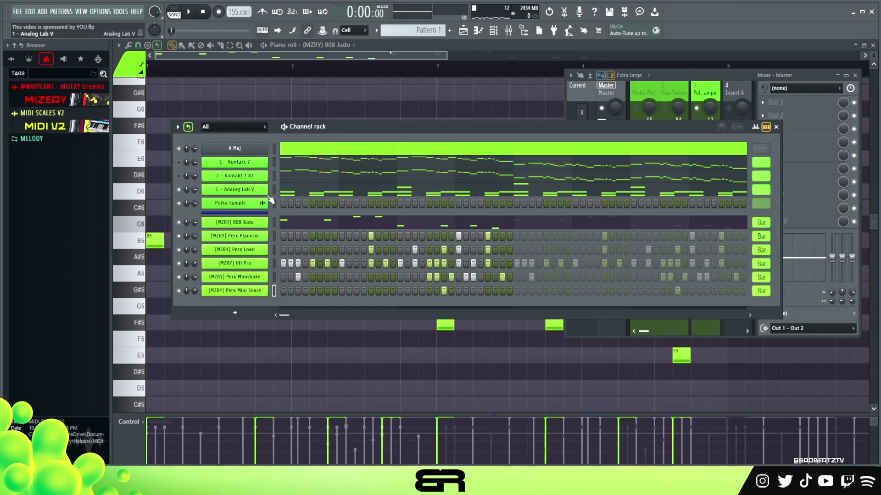
Enlarge the mixer and audition the two ShaperBox 3 effects on the Polka Sampe track one after the other during playback.
left_click_drag(728, 76, 523, 81)
left_click_drag(650, 342, 718, 342)
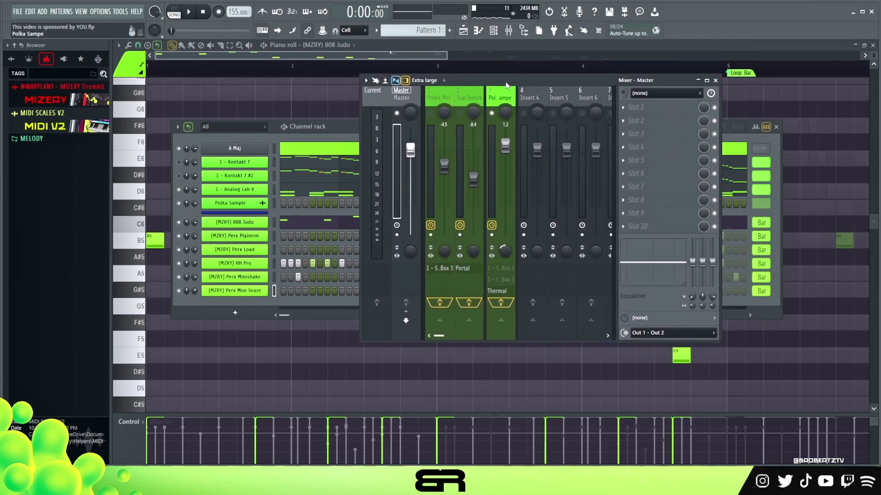
key("space")
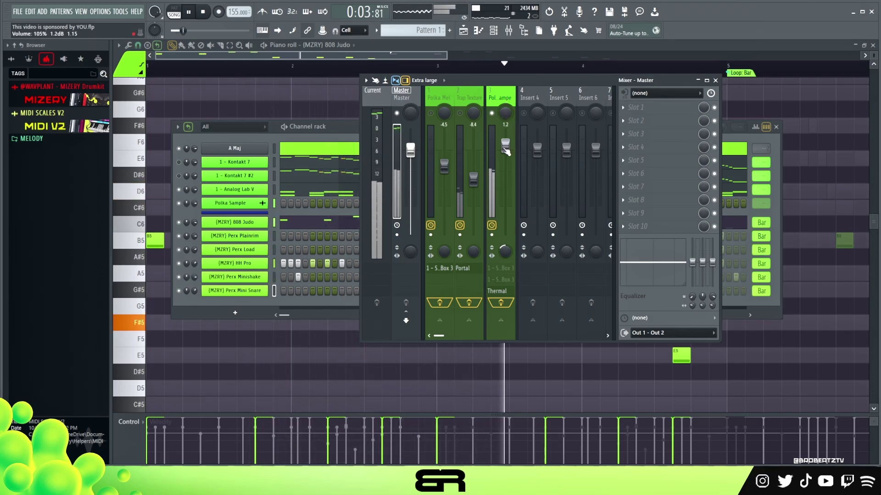
left_click(506, 151)
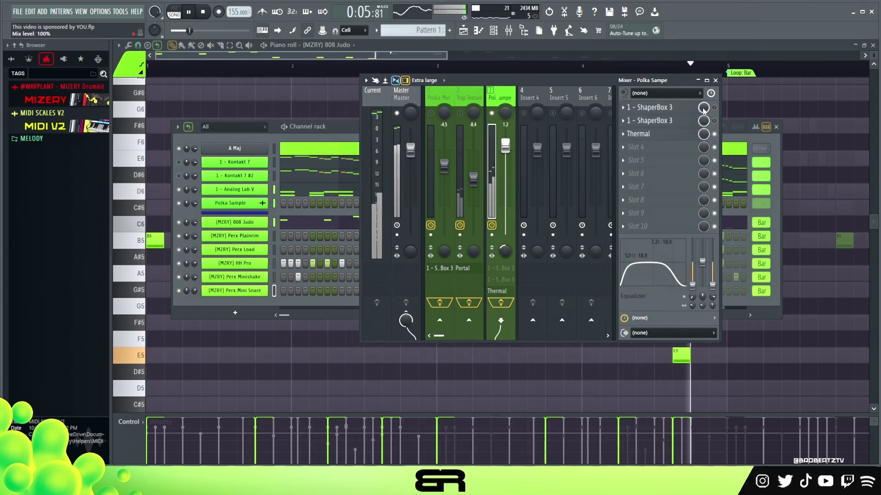
left_click(714, 108)
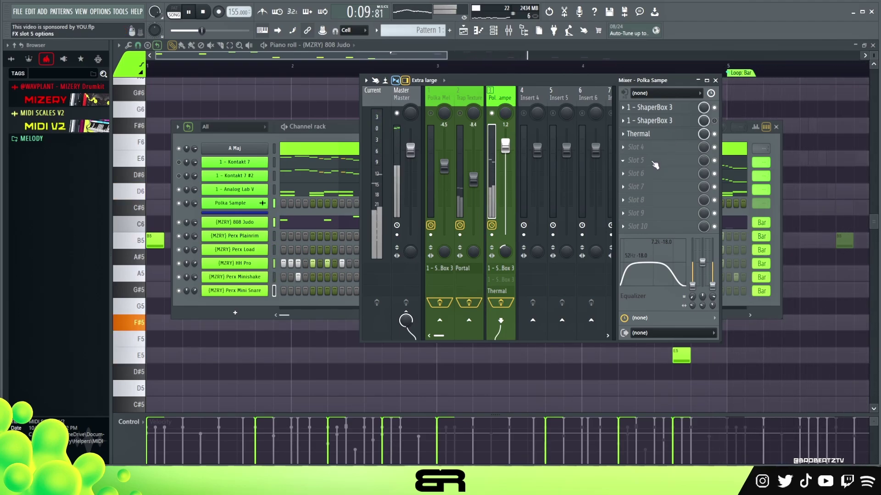
left_click(714, 108)
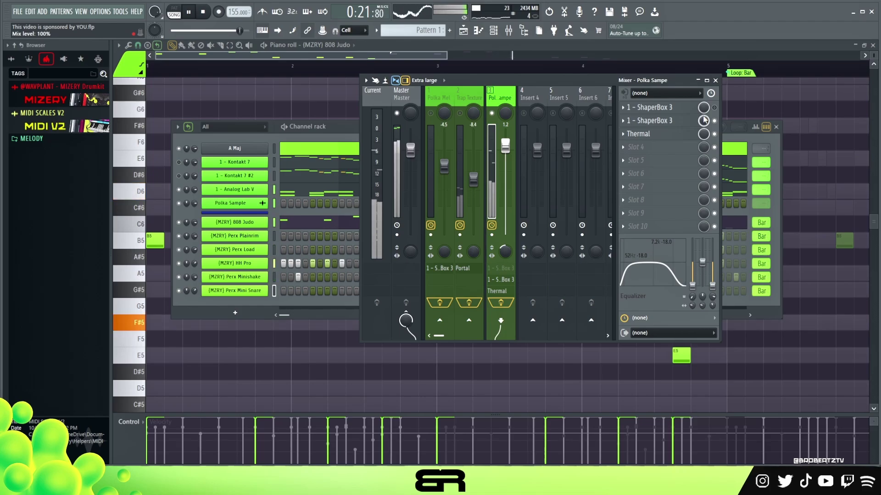
key("space")
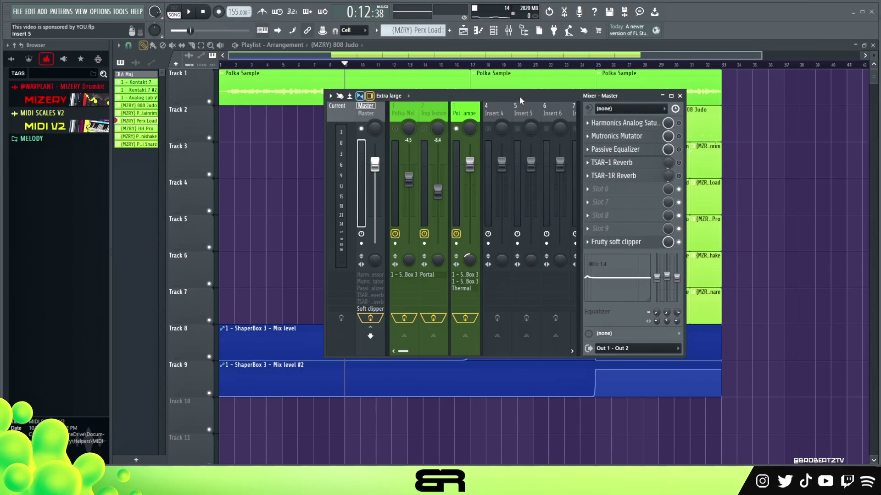
Show the Harmonics Analog Saturation Processor on the Master track, enable it and audition the difference.
mouse_move(519, 95)
left_mouse_down()
mouse_move(606, 180)
mouse_move(827, 440)
mouse_move(545, 269)
mouse_move(411, 169)
mouse_move(517, 165)
mouse_move(544, 104)
mouse_move(535, 97)
left_mouse_up()
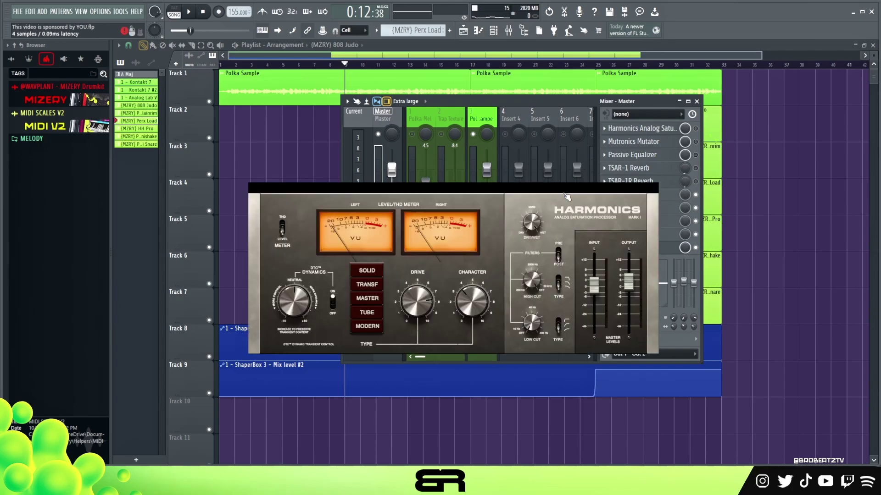
left_click_drag(434, 175, 430, 168)
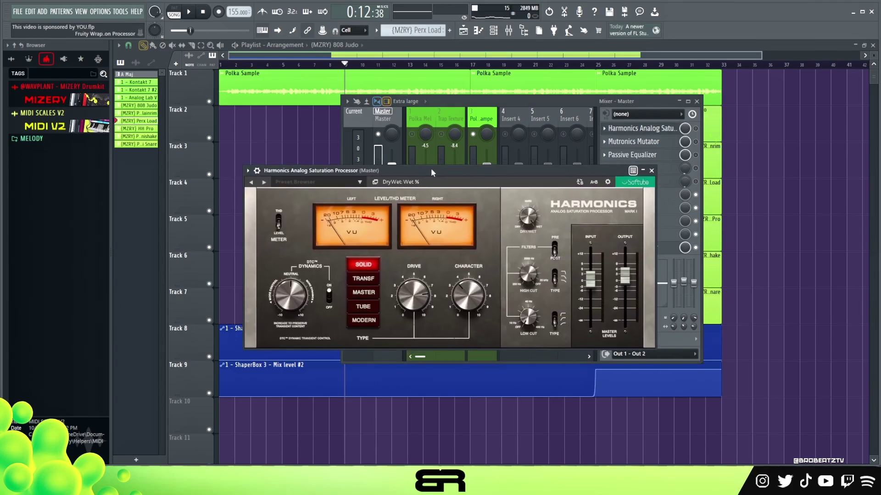
key("space")
key("space")
left_click(696, 129)
key("space")
key("space")
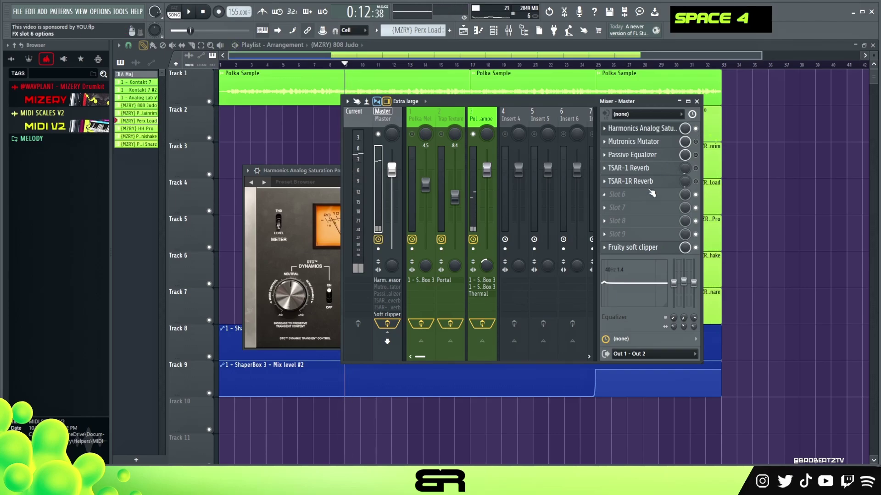
Show the Mutronics Mutator on the Master track, enable it and compare the beat with and without it.
left_click(656, 146)
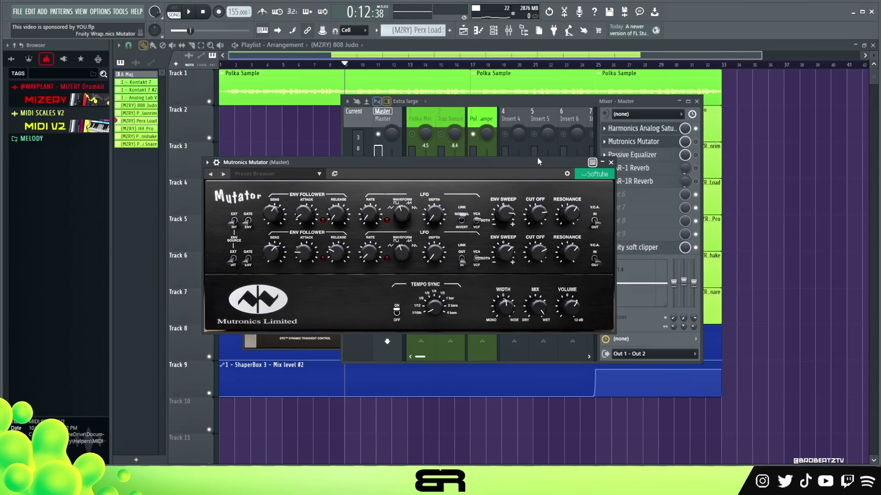
left_click_drag(494, 162, 548, 192)
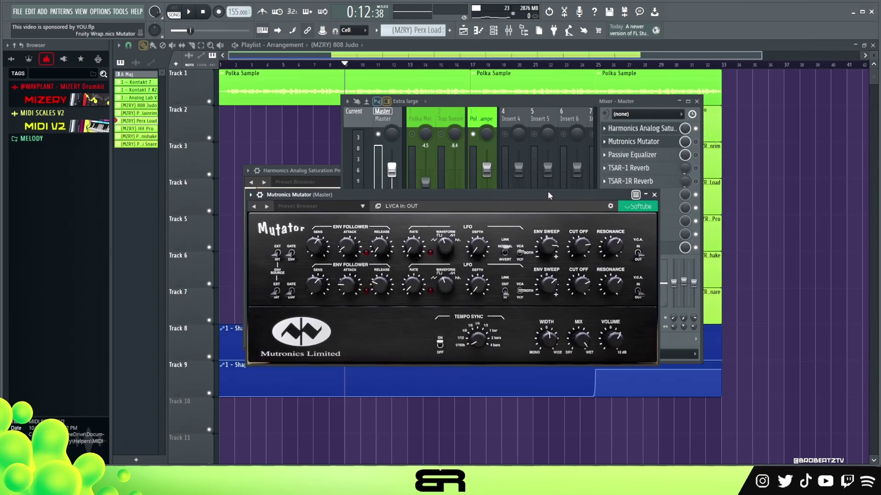
left_click(700, 146)
key("space")
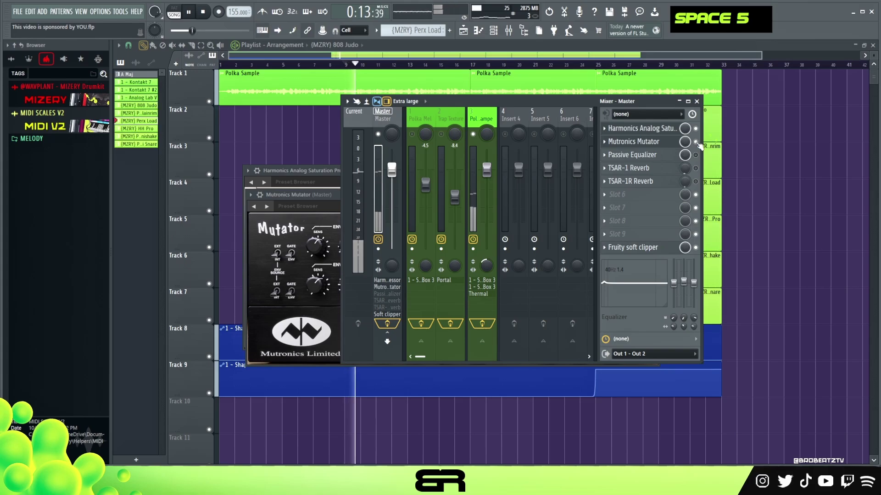
double_click(697, 142)
key("space")
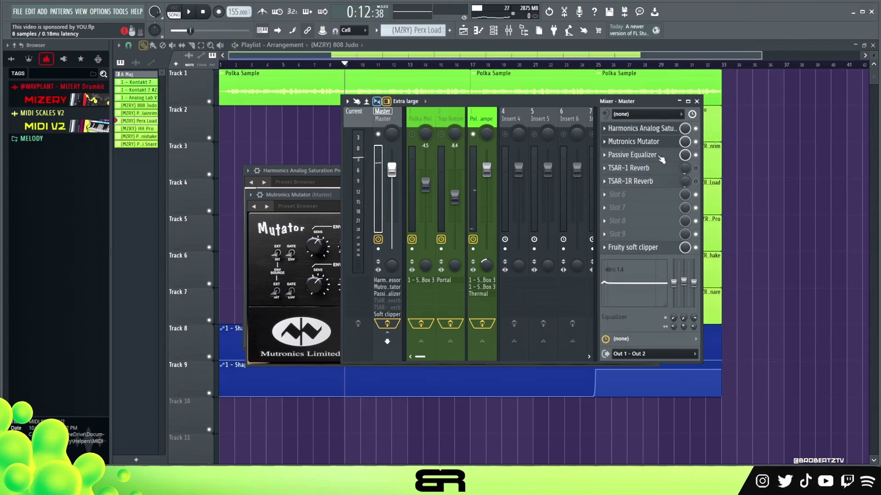
Show the Passive Equalizer settings on the Master track and audition the beat with the equalizer enabled.
left_click(632, 155)
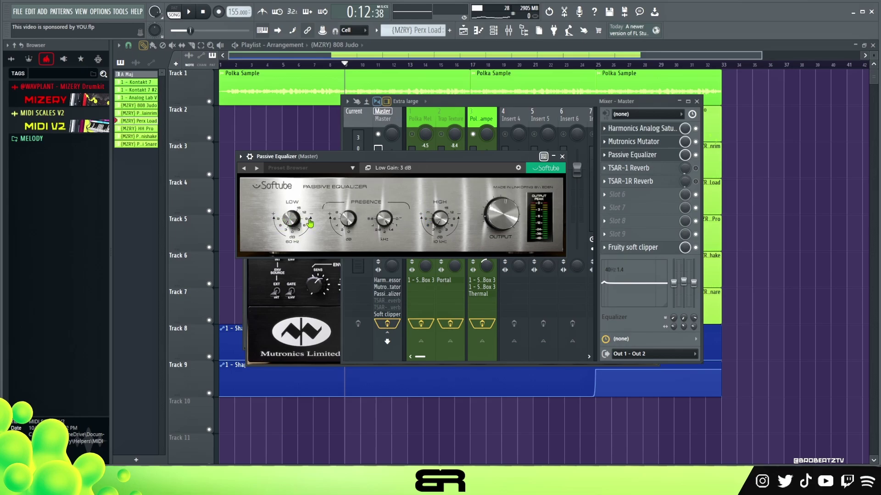
left_click(698, 160)
key("space")
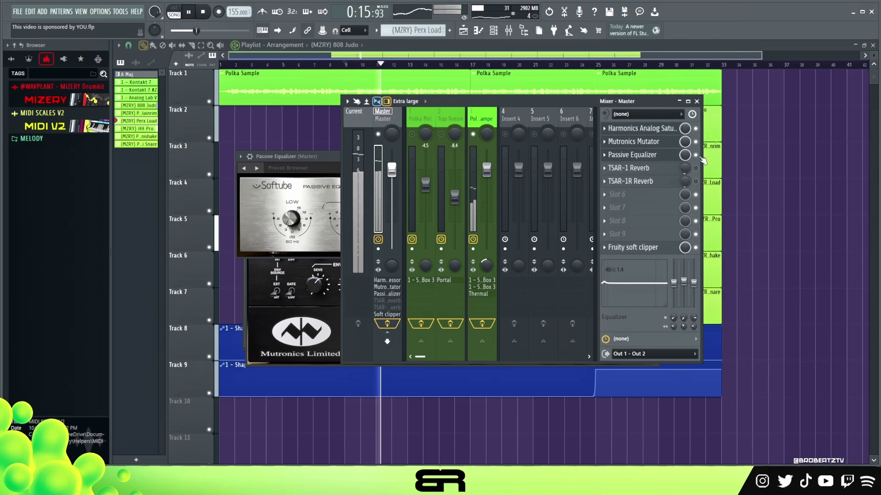
key("space")
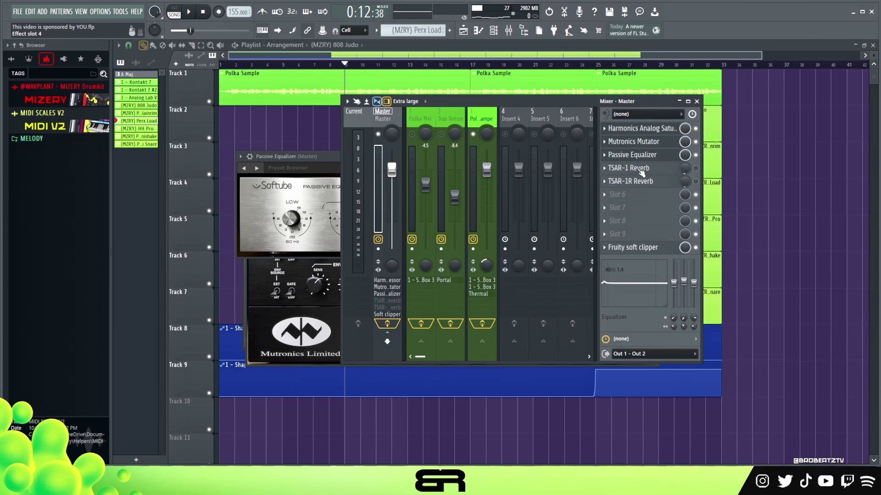
Examine the settings of the TSAR-1 Reverb and TSAR-1R Reverb on the Master track.
left_click(636, 170)
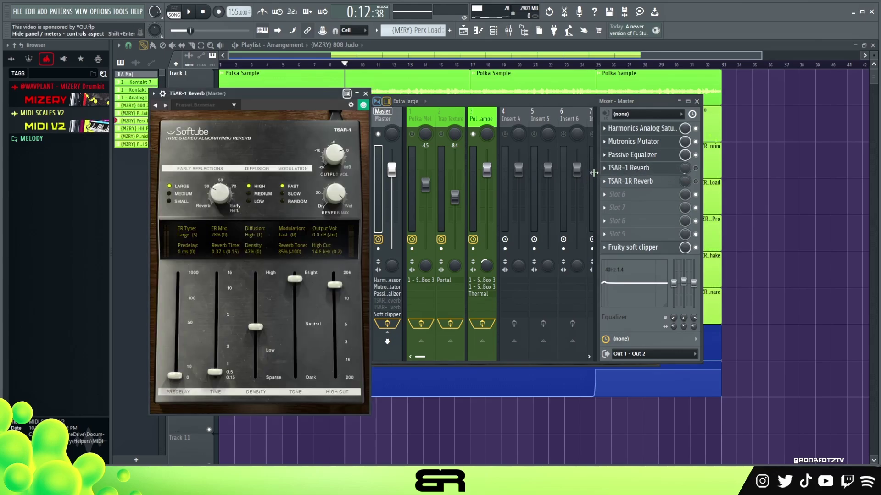
left_click(636, 170)
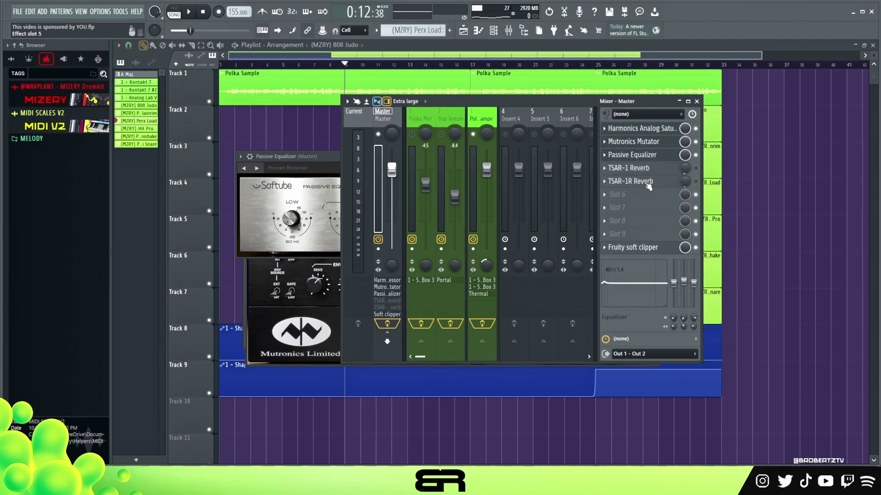
left_click(633, 182)
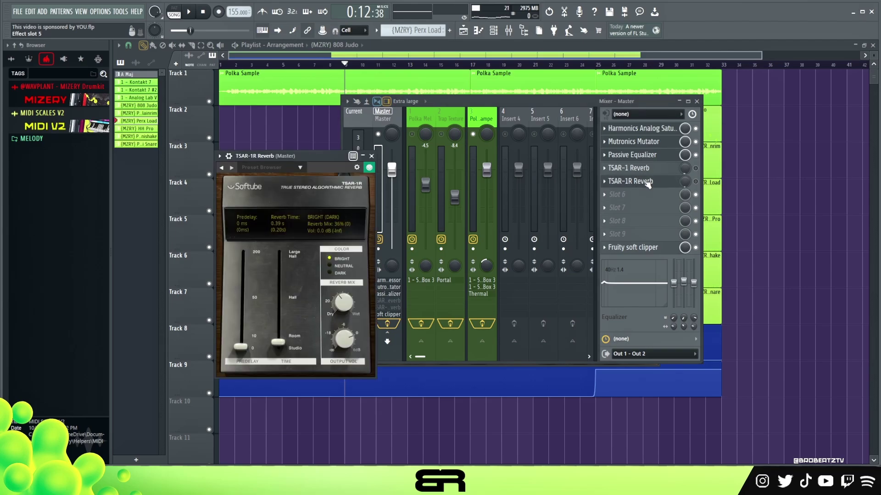
left_click(647, 183)
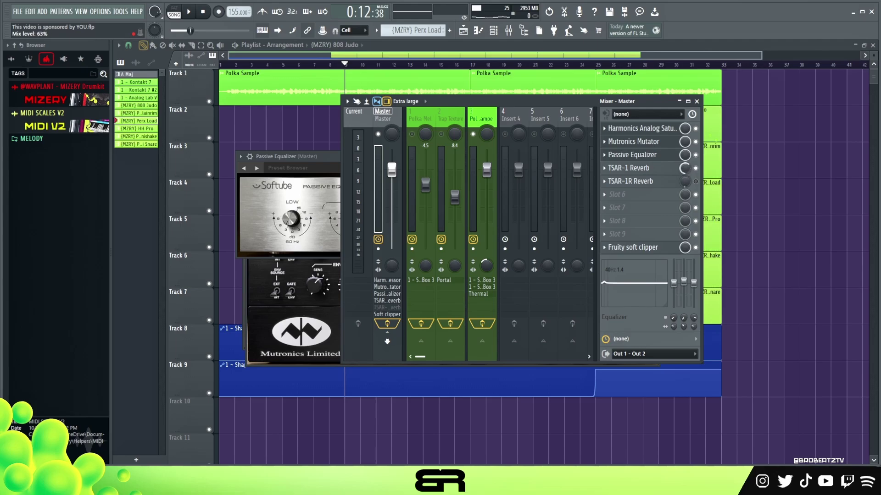
Enable the TSAR-1 Reverb on the Master track and lower its mix level by ear during playback.
left_click_drag(685, 168, 687, 172)
key("space")
left_click_drag(687, 169, 687, 204)
key("space")
left_click_drag(687, 170, 686, 172)
key("space")
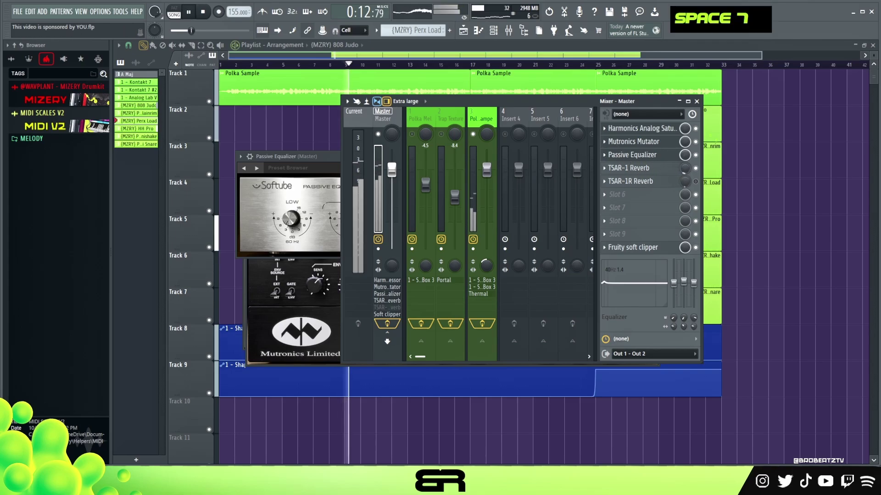
Enable the TSAR-1R Reverb on the Master track, set its mix level to 7% and play the beat.
key("space")
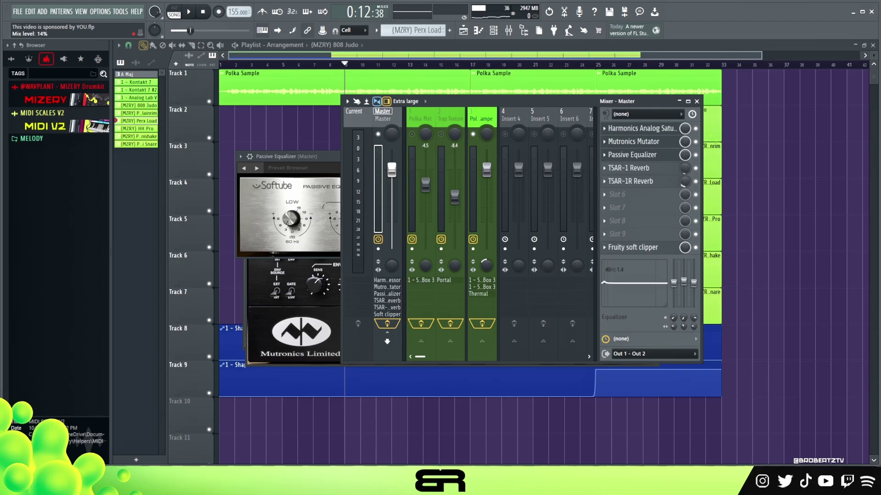
key("space")
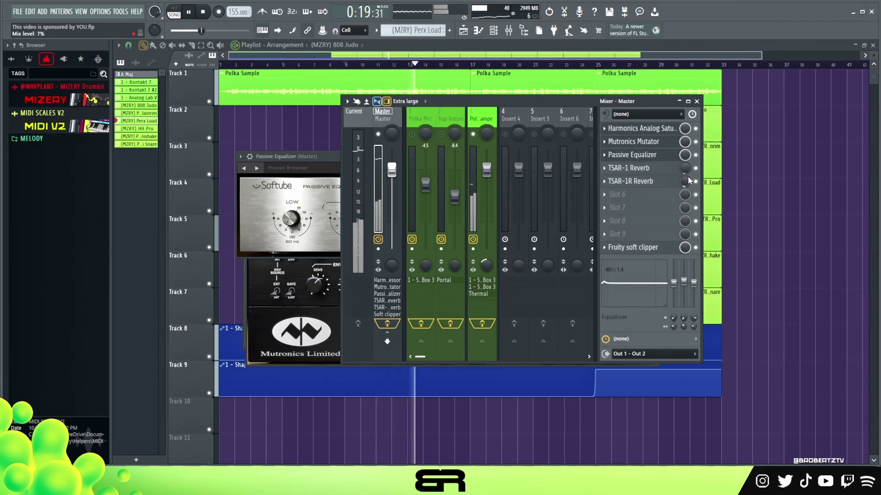
key("space")
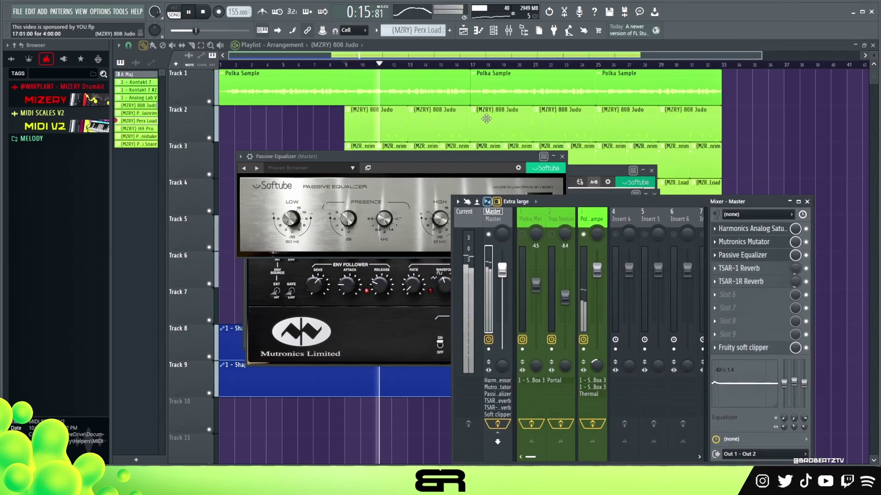
Close all plugin and mixer windows to show the full playlist arrangement, then stop playback.
key("F12")
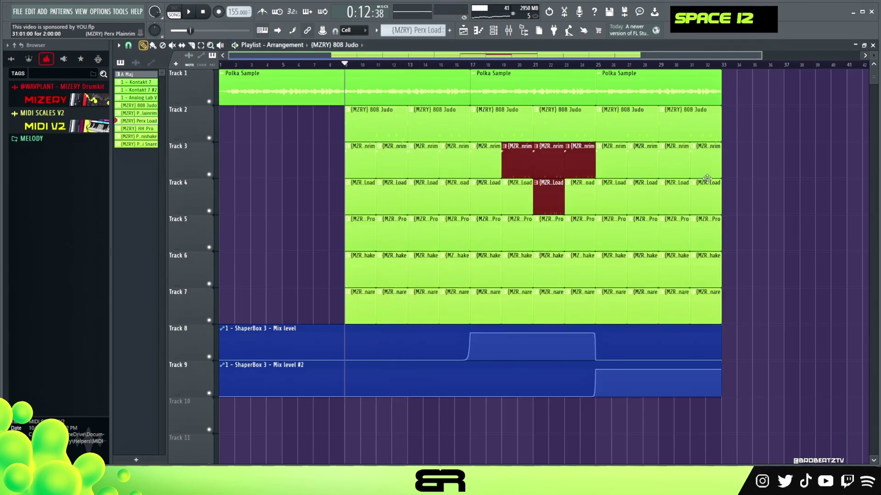
right_click(765, 182)
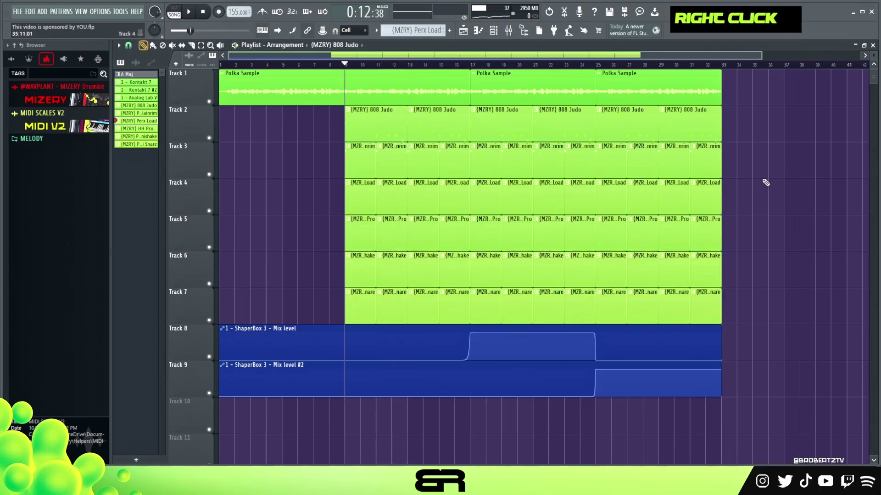